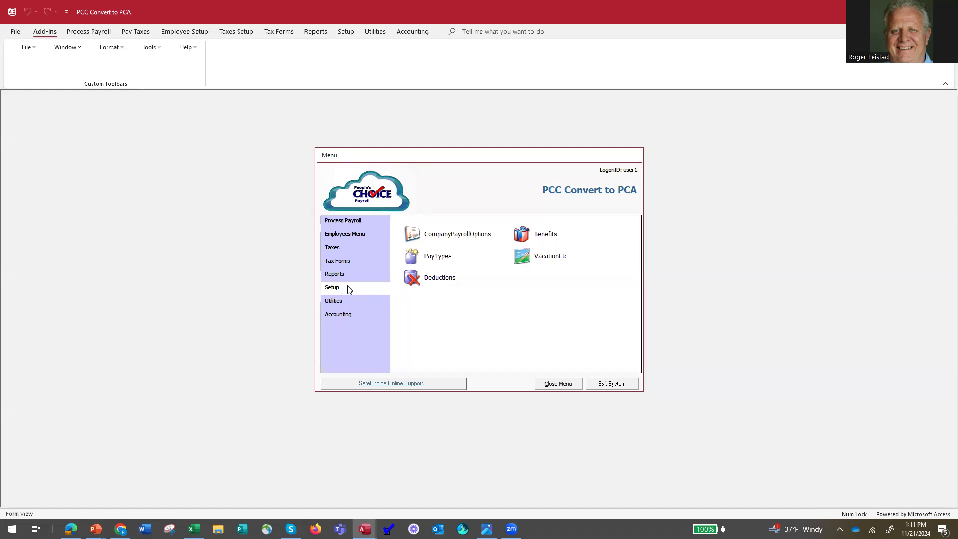
Review the general settings and the employer liability tax setup of the Bonus ME pay type
{"action": "left_click", "coordinate": [411, 256]}
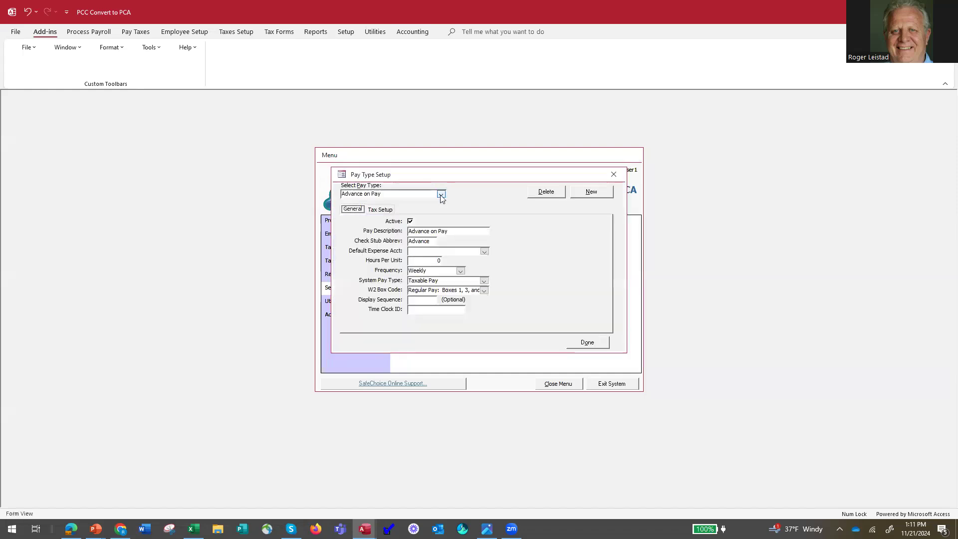
{"action": "left_click", "coordinate": [441, 194]}
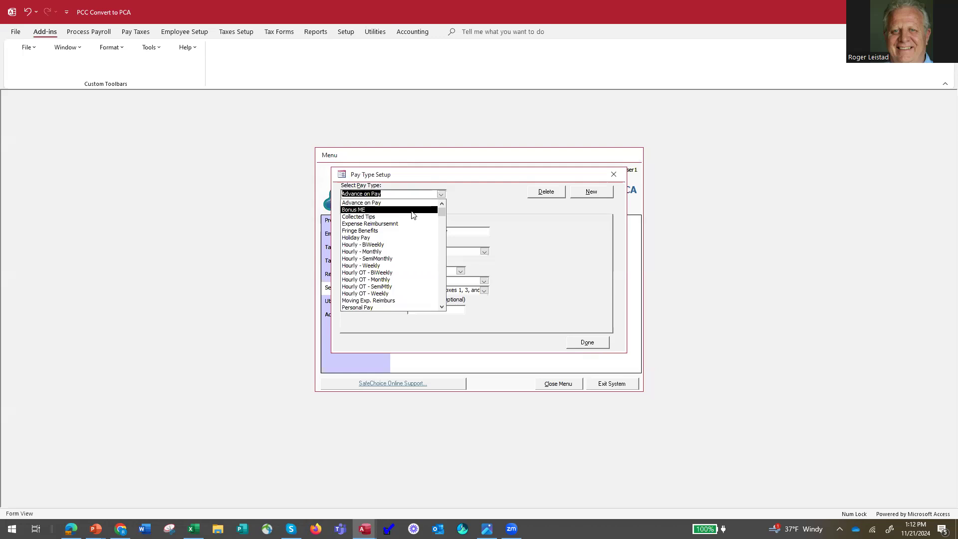
{"action": "left_click", "coordinate": [563, 290]}
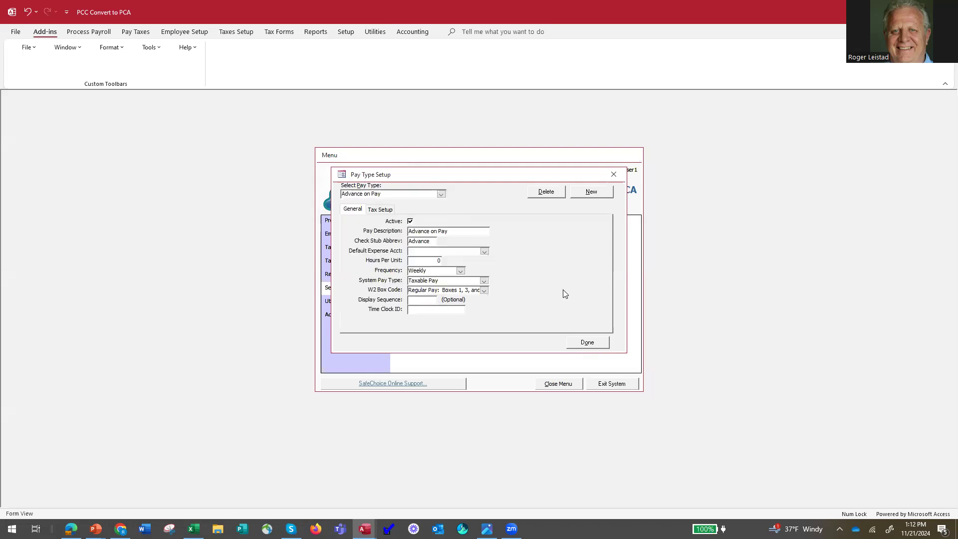
{"action": "left_click", "coordinate": [441, 194]}
{"action": "left_click", "coordinate": [410, 209]}
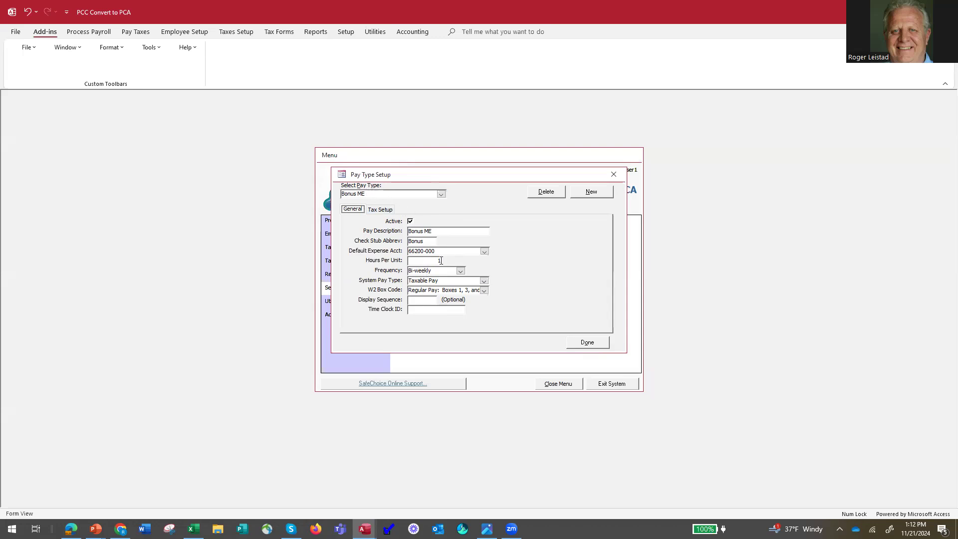
{"action": "left_click", "coordinate": [385, 210]}
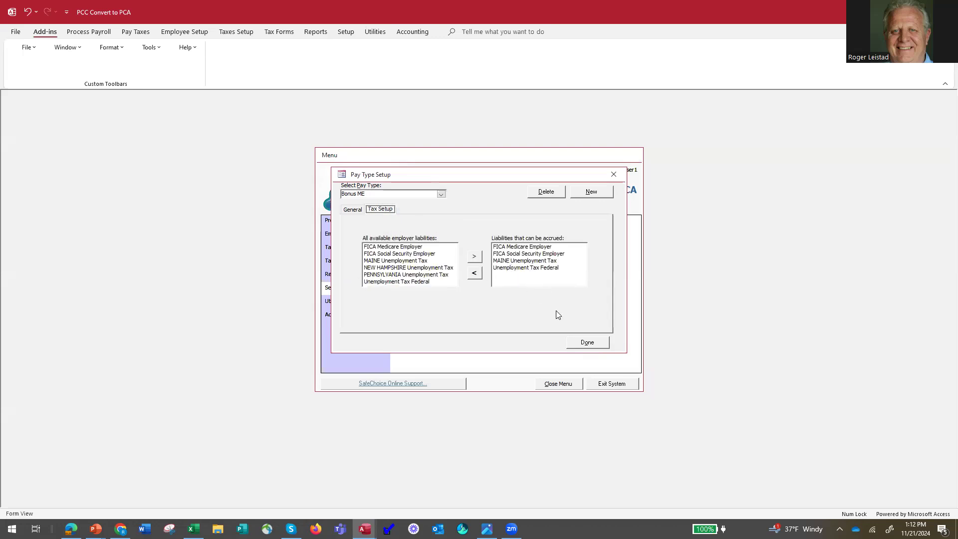
{"action": "left_click", "coordinate": [591, 344]}
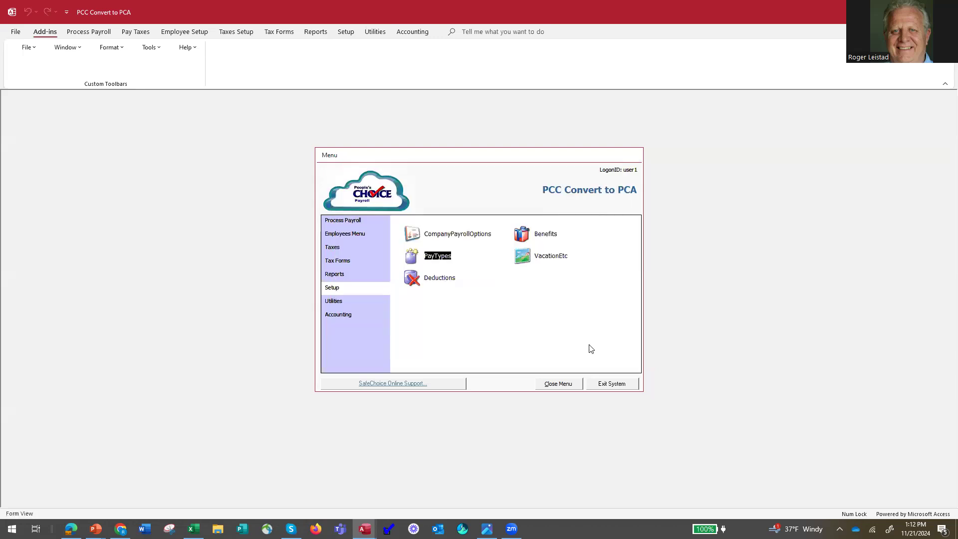
Review the Bonus ME pay setup and withheld taxes in the Hourly - Paid BiWeekly ME employee template
{"action": "left_click", "coordinate": [349, 221]}
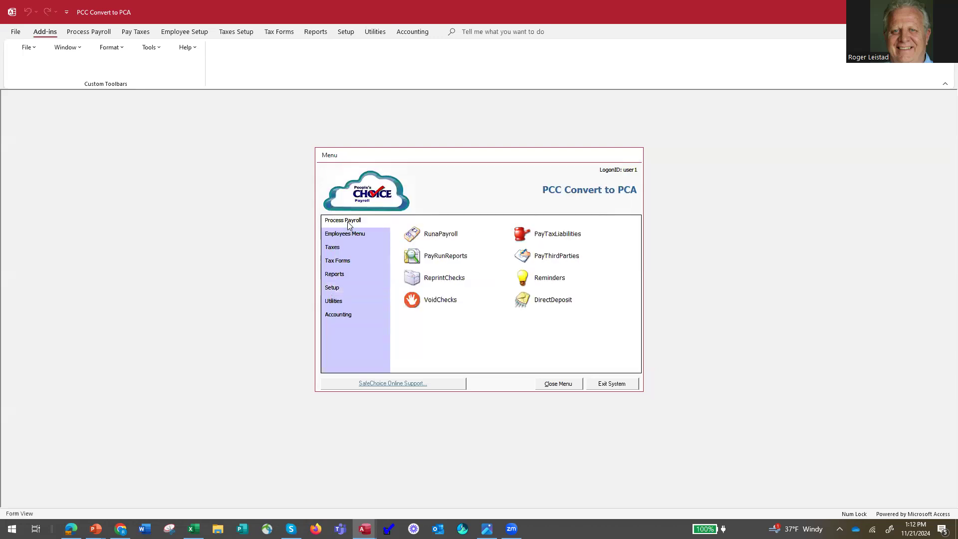
{"action": "left_click", "coordinate": [350, 233]}
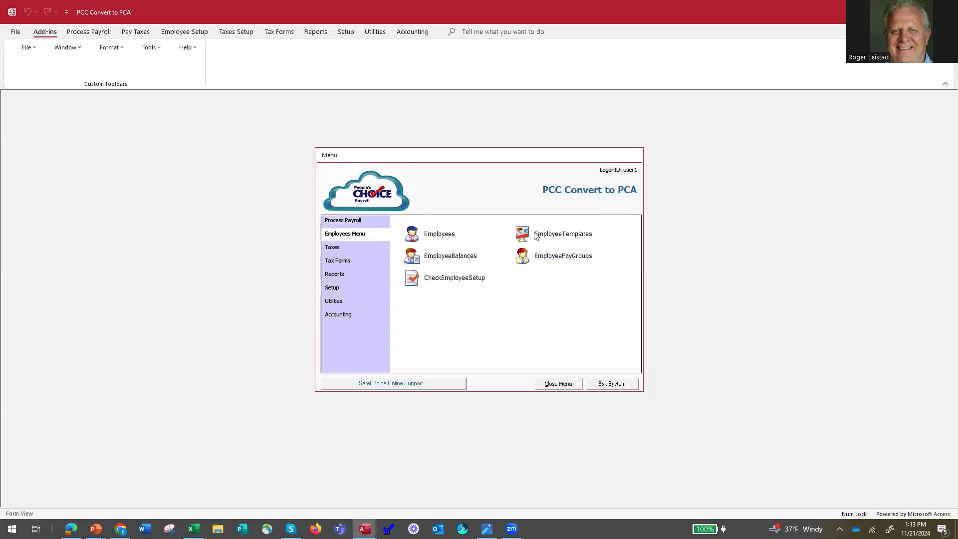
{"action": "left_click", "coordinate": [533, 234]}
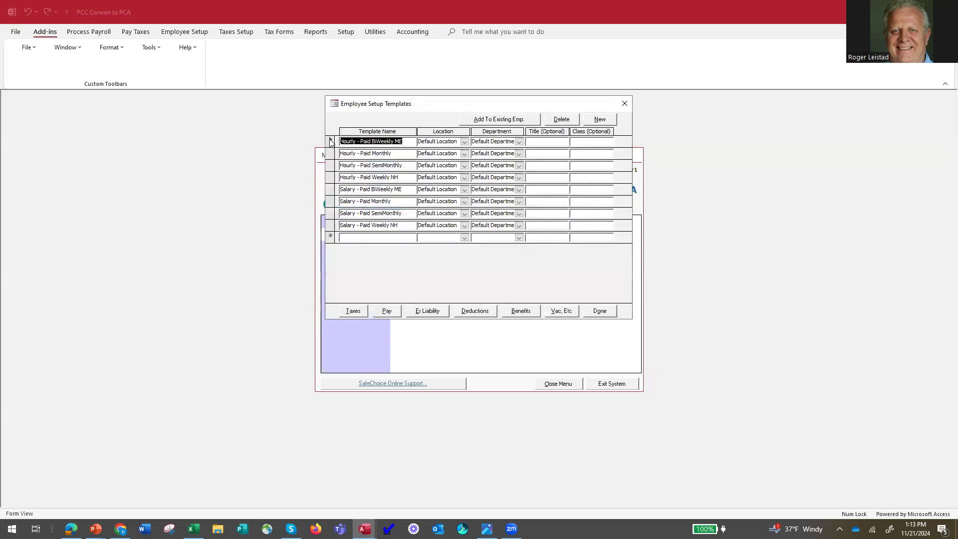
{"action": "left_click", "coordinate": [386, 311]}
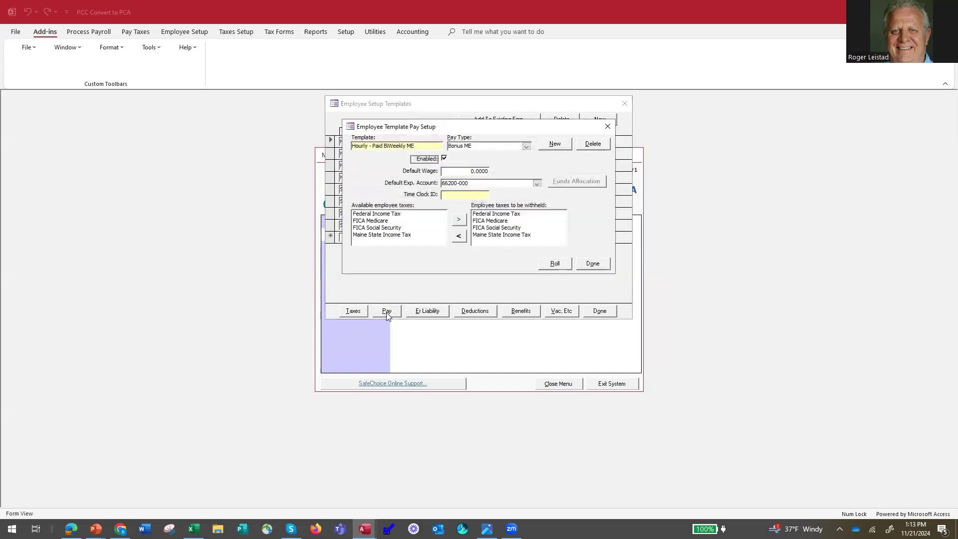
{"action": "left_click", "coordinate": [526, 146]}
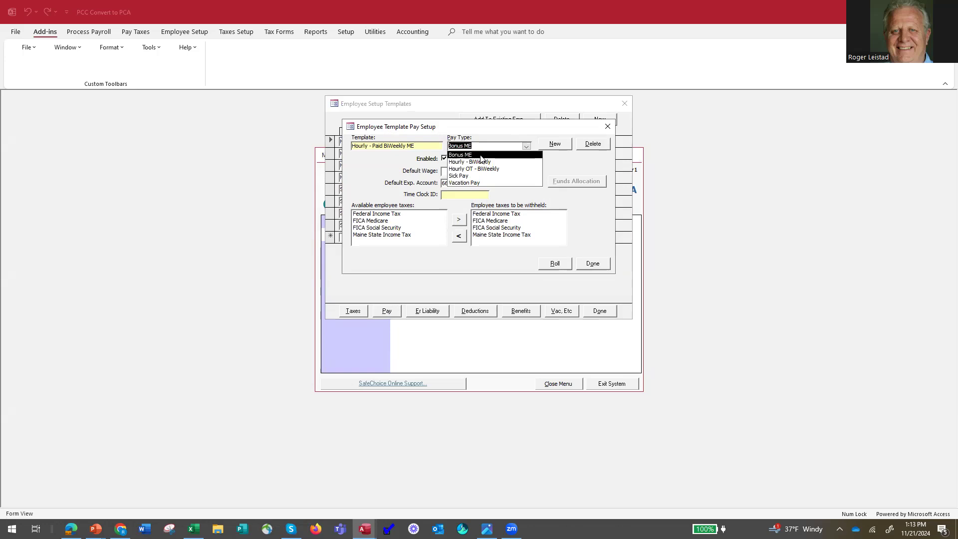
{"action": "left_click", "coordinate": [481, 156]}
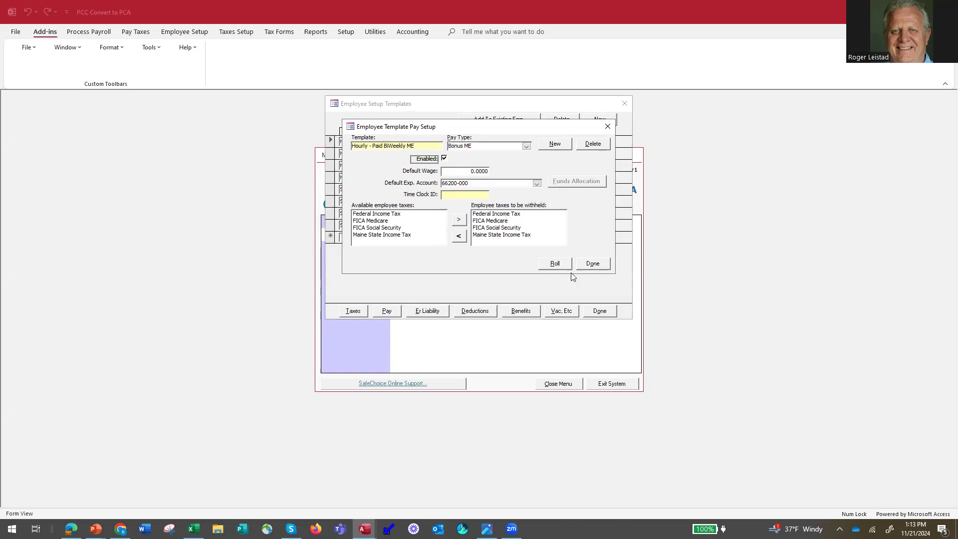
{"action": "left_click", "coordinate": [592, 264]}
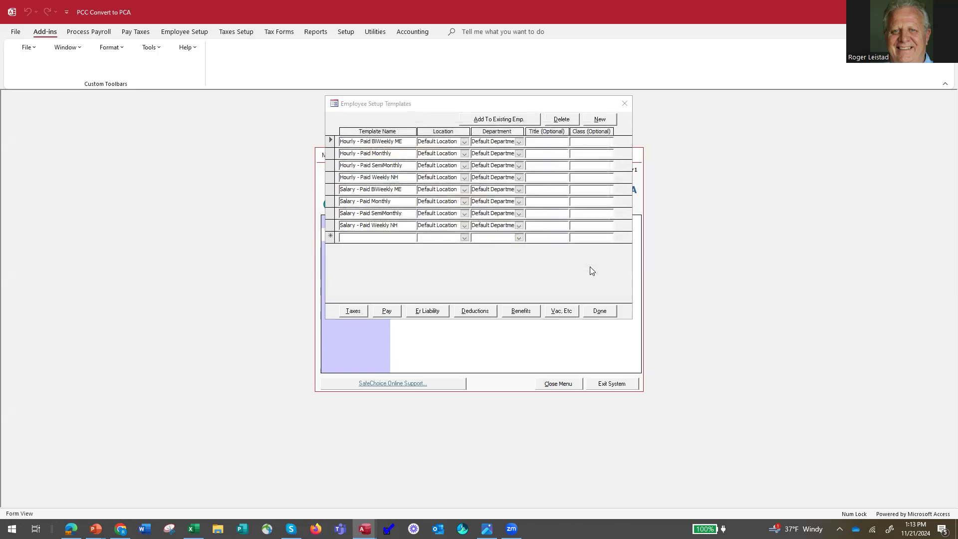
View the employees available for adding the Hourly - Paid BiWeekly ME template setup, and close the templates without processing
{"action": "left_click", "coordinate": [504, 119]}
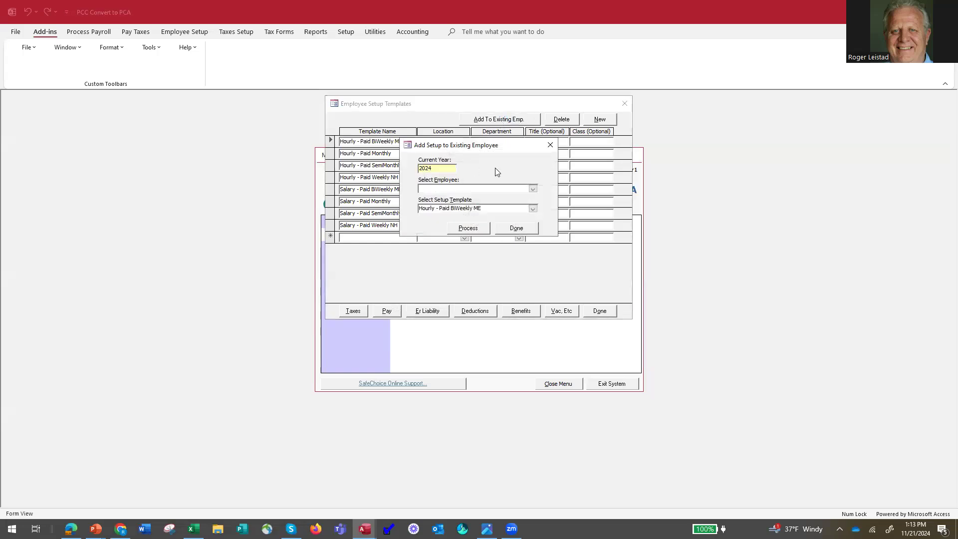
{"action": "left_click", "coordinate": [533, 188]}
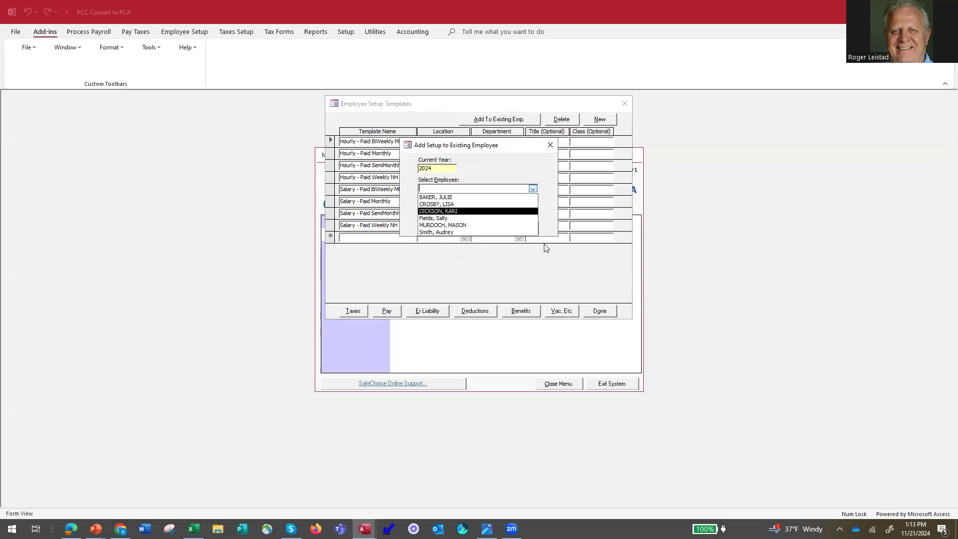
{"action": "left_click", "coordinate": [552, 146]}
{"action": "left_click", "coordinate": [552, 147]}
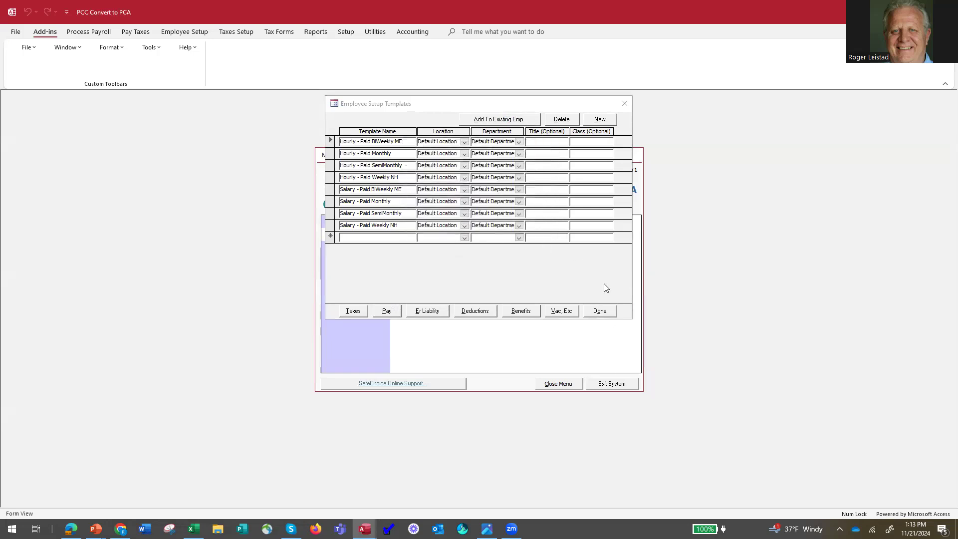
{"action": "left_click", "coordinate": [600, 311]}
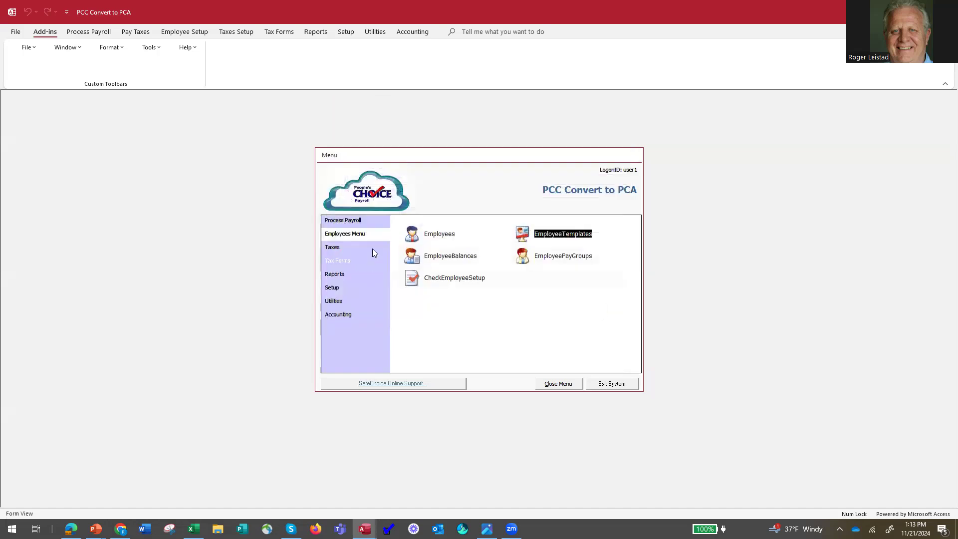
Open payroll processing, include only the Bi-Weekly Payroll Entries ME pay group, and review its pay data
{"action": "left_click", "coordinate": [341, 222]}
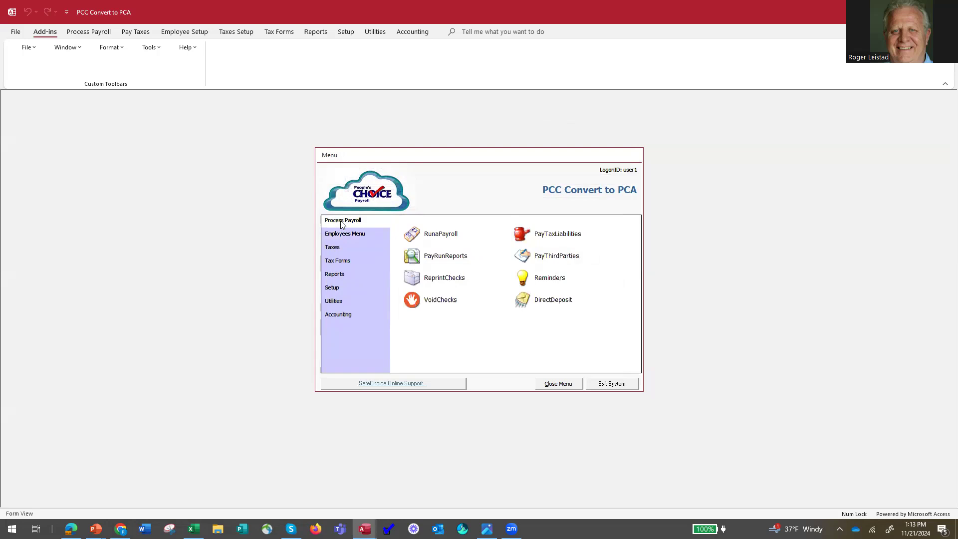
{"action": "left_click", "coordinate": [437, 234]}
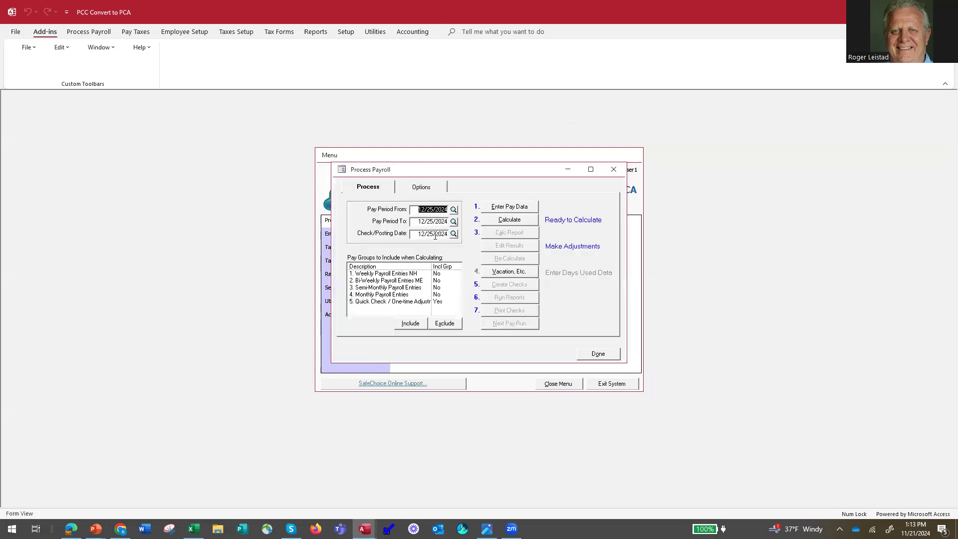
{"action": "left_click", "coordinate": [393, 282]}
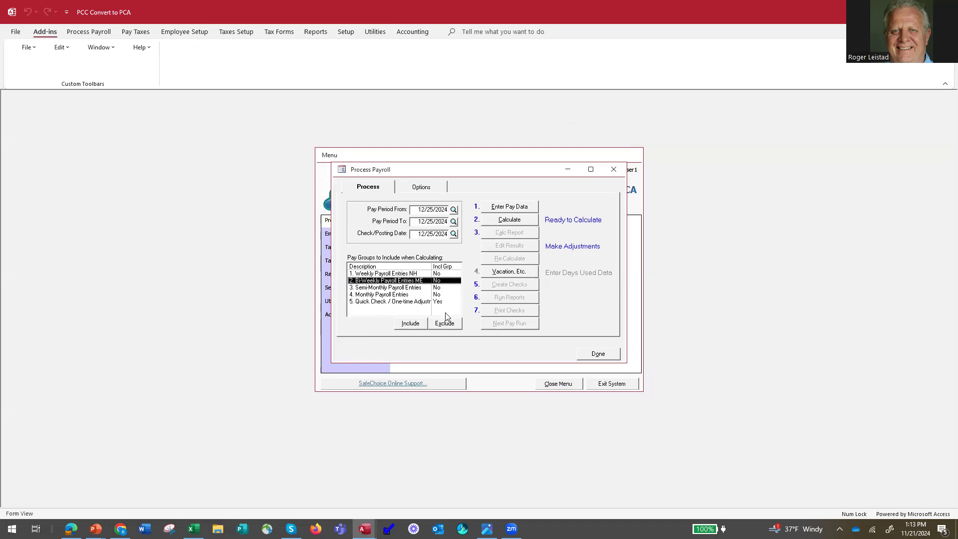
{"action": "left_click", "coordinate": [407, 324]}
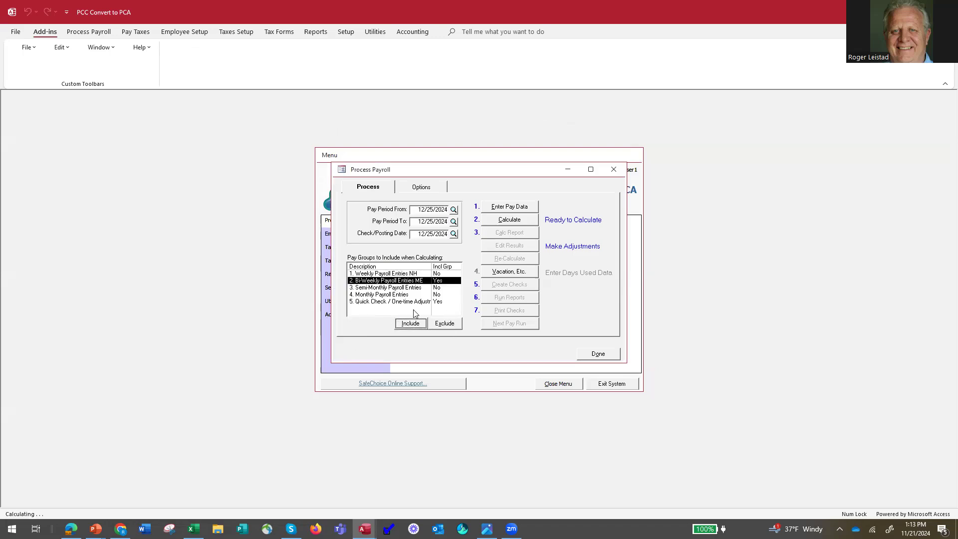
{"action": "left_click", "coordinate": [436, 302]}
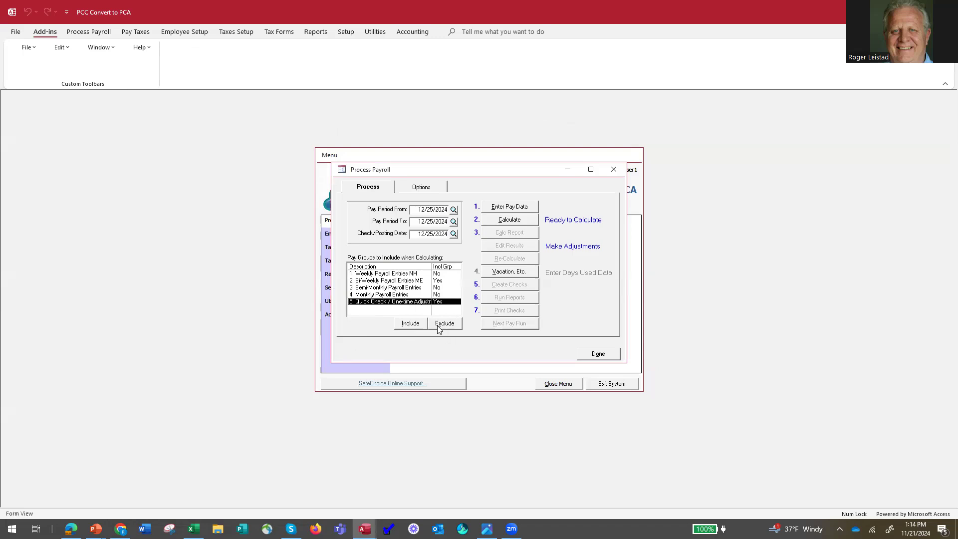
{"action": "left_click", "coordinate": [444, 324]}
{"action": "left_click", "coordinate": [384, 281]}
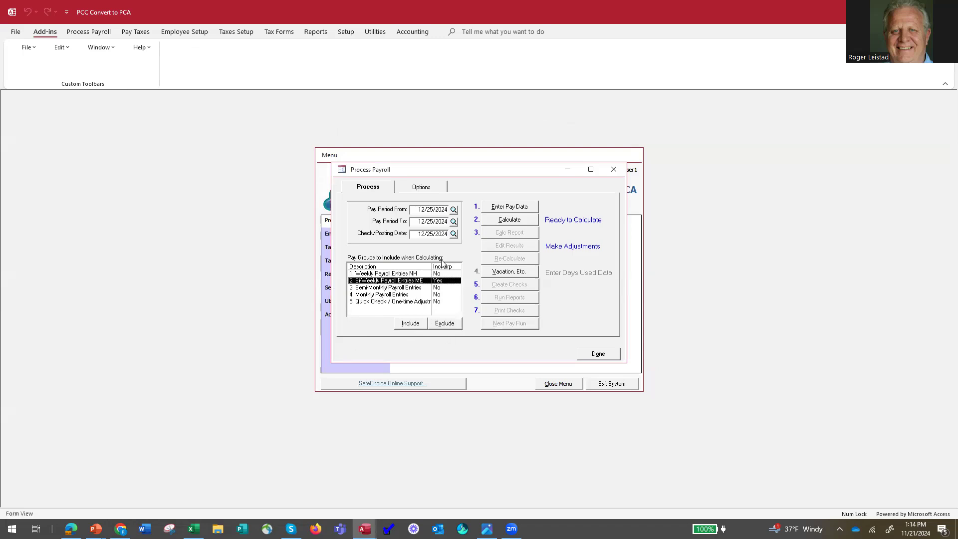
{"action": "left_click", "coordinate": [509, 205]}
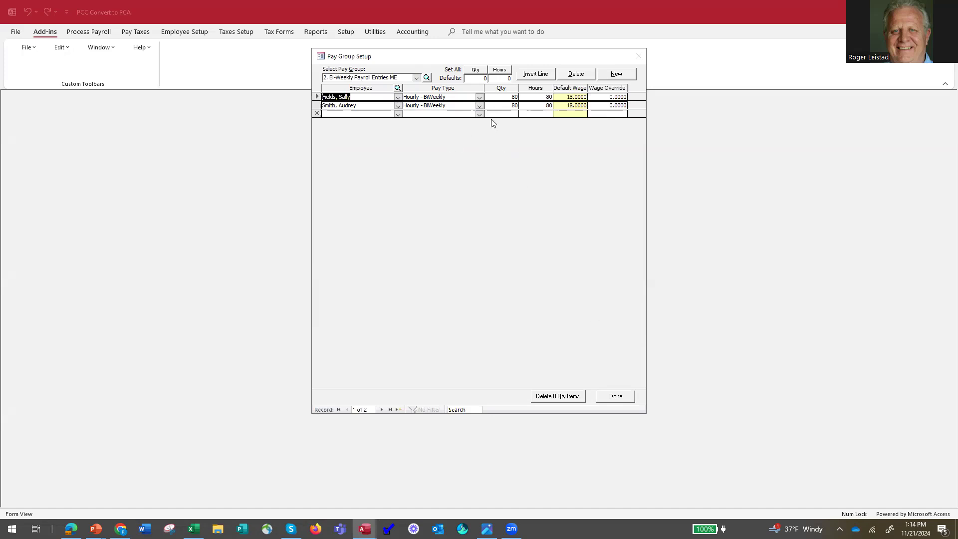
{"action": "left_click", "coordinate": [618, 398]}
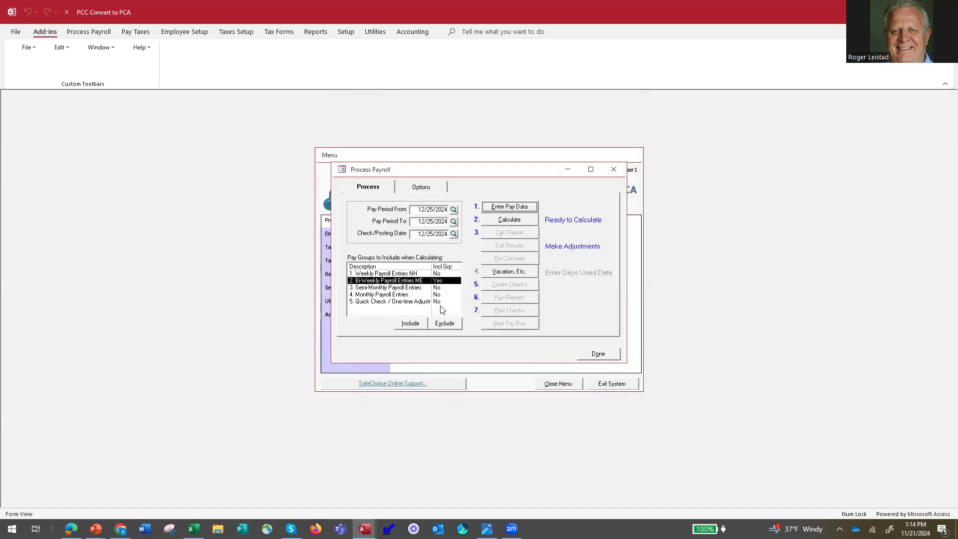
Exclude the Bi-Weekly Payroll Entries ME group from the calculation and include Quick Check / One-time Adjustment instead
{"action": "left_click", "coordinate": [447, 327]}
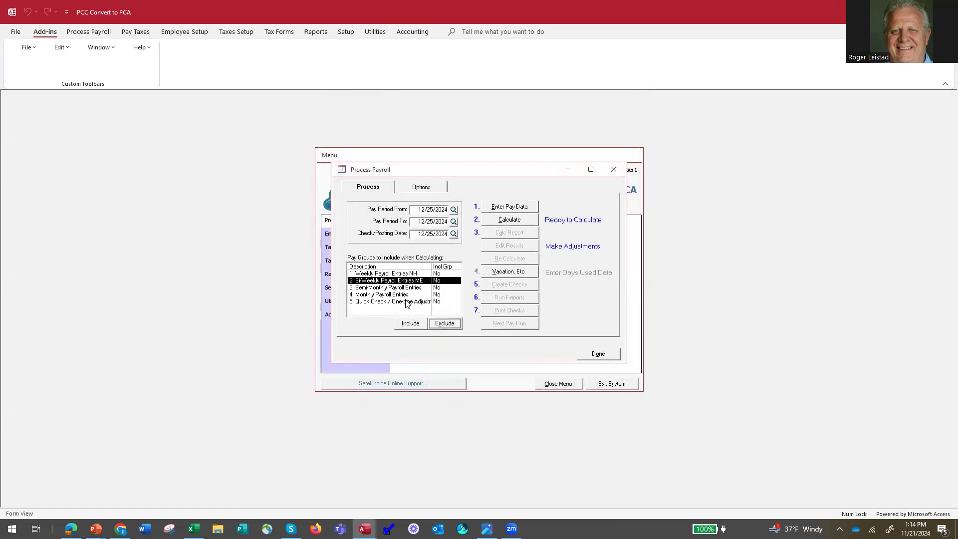
{"action": "left_click", "coordinate": [410, 324]}
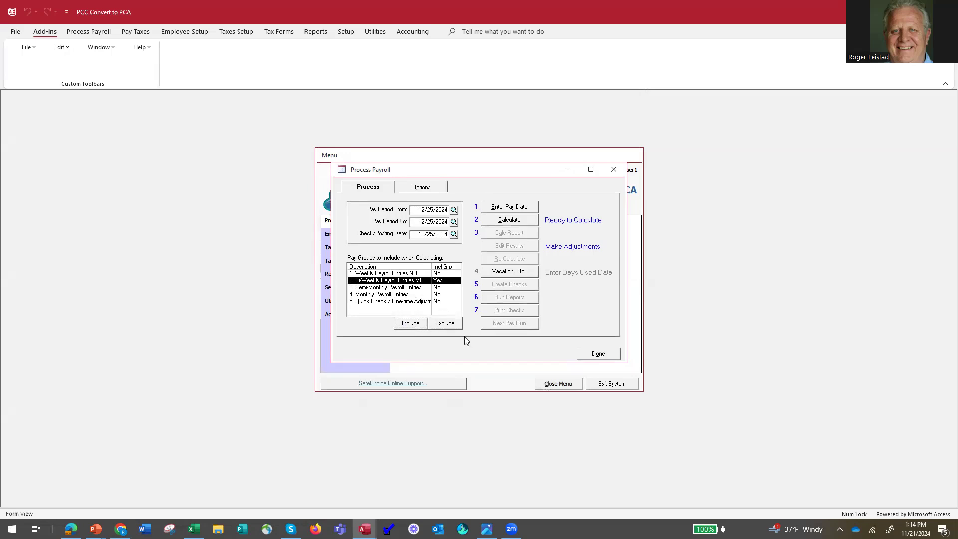
{"action": "left_click", "coordinate": [439, 324]}
{"action": "left_click", "coordinate": [419, 302]}
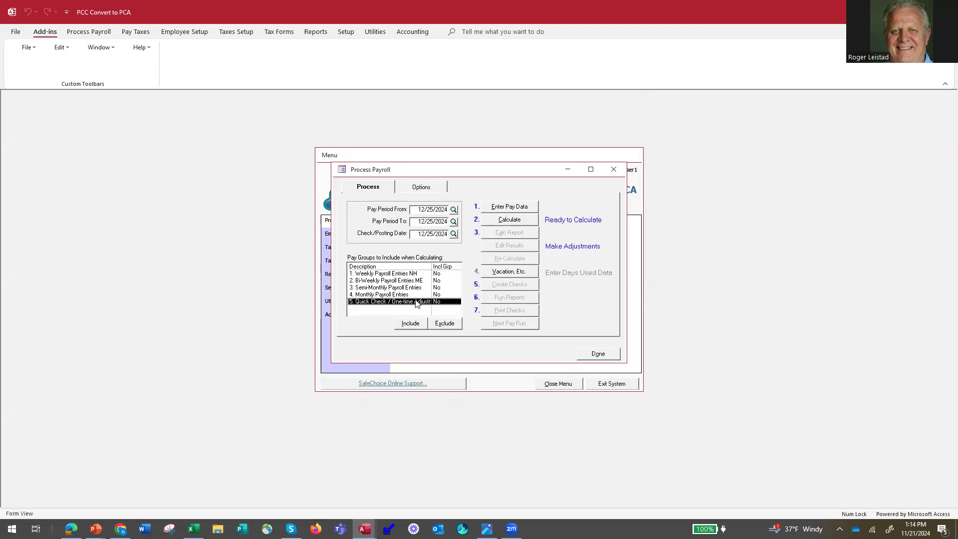
{"action": "left_click", "coordinate": [417, 324]}
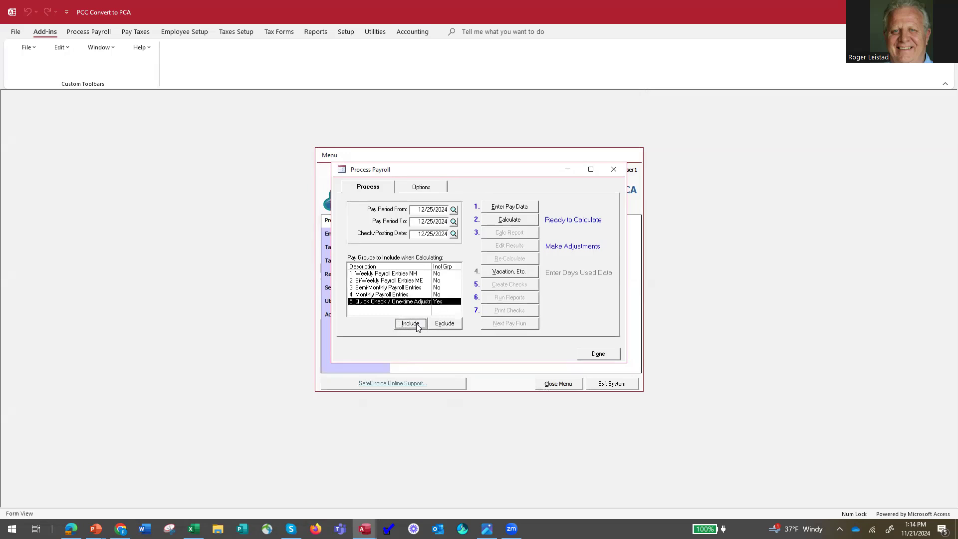
Compare the Bonus ME wage overrides in the Quick Check pay group with the net-to-gross bonus calculations in Excel
{"action": "left_click", "coordinate": [510, 206]}
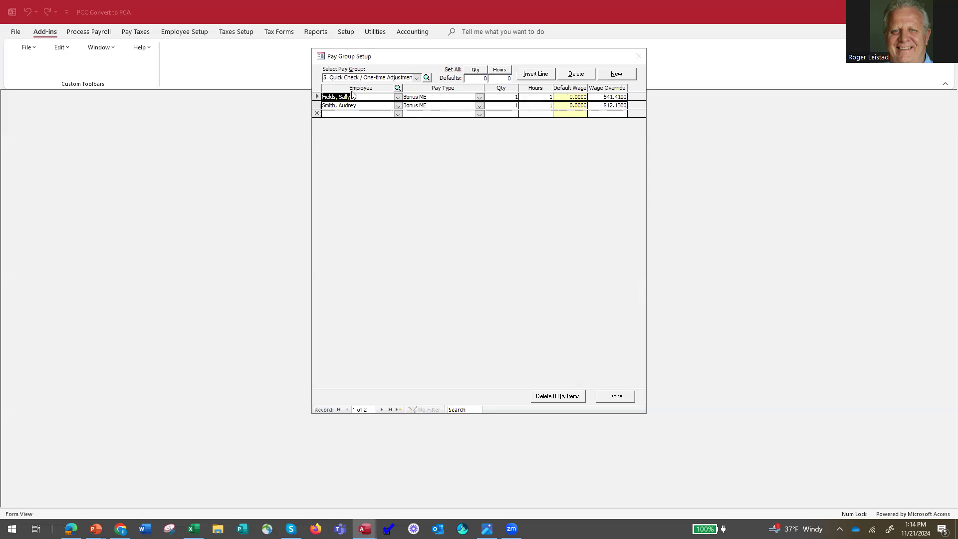
{"action": "left_click", "coordinate": [479, 97]}
{"action": "left_click", "coordinate": [480, 98]}
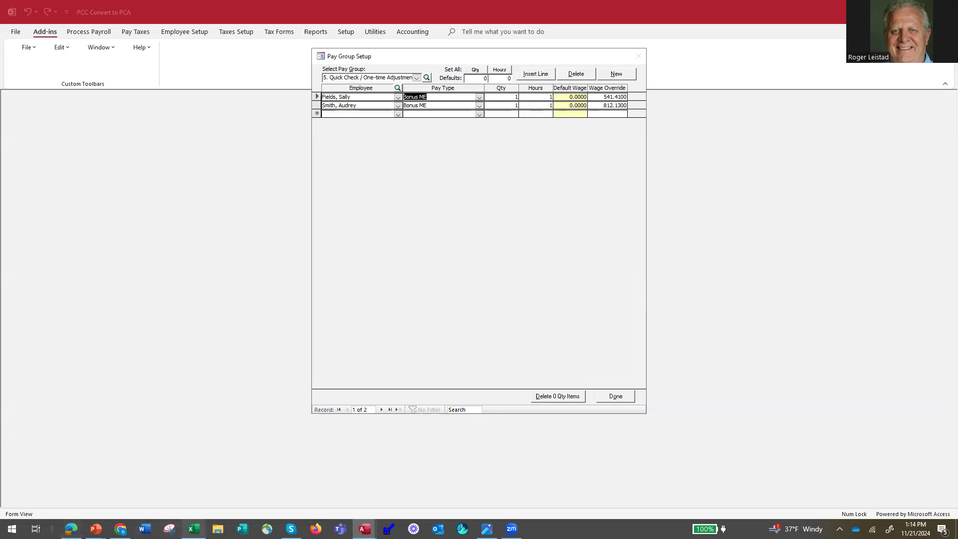
{"action": "left_click", "coordinate": [193, 529]}
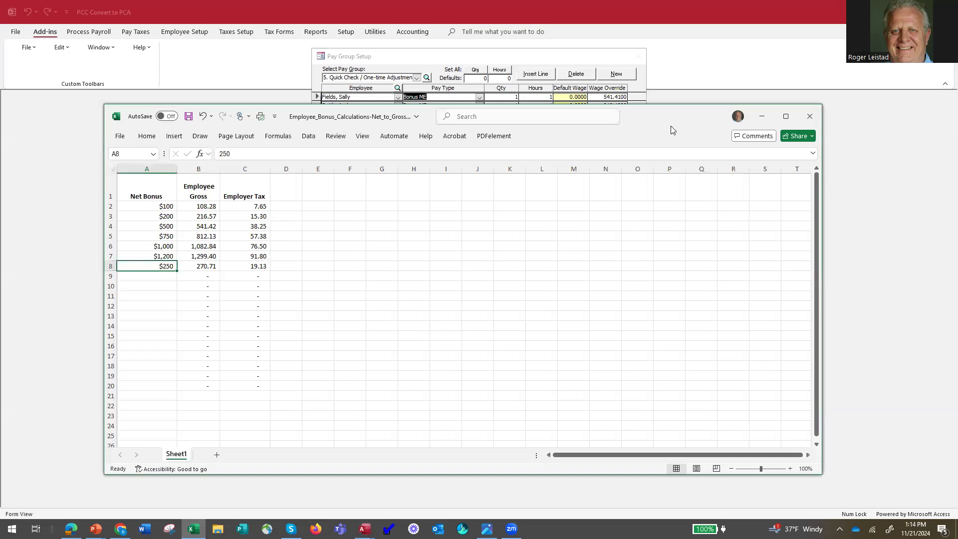
{"action": "left_click_drag", "start_coordinate": [673, 146], "coordinate": [675, 190]}
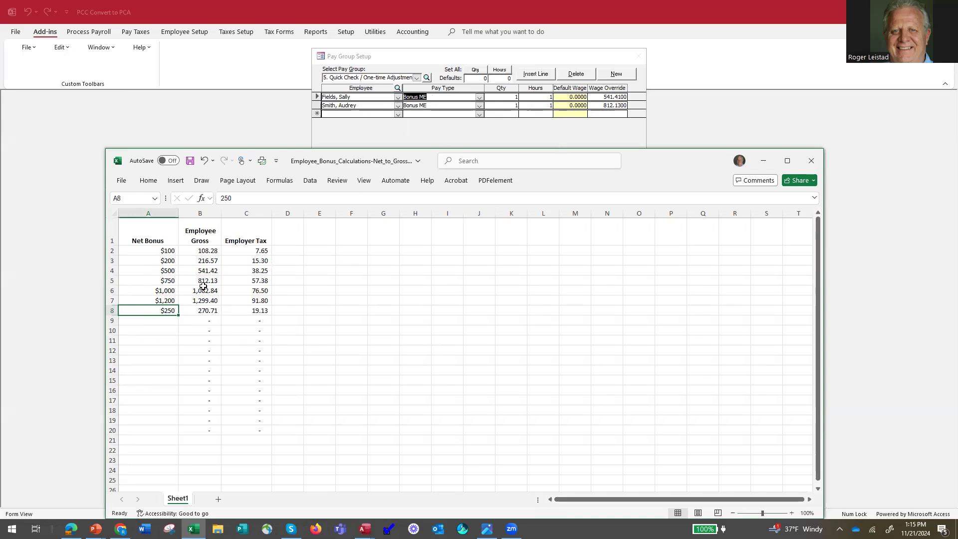
{"action": "left_click", "coordinate": [765, 160]}
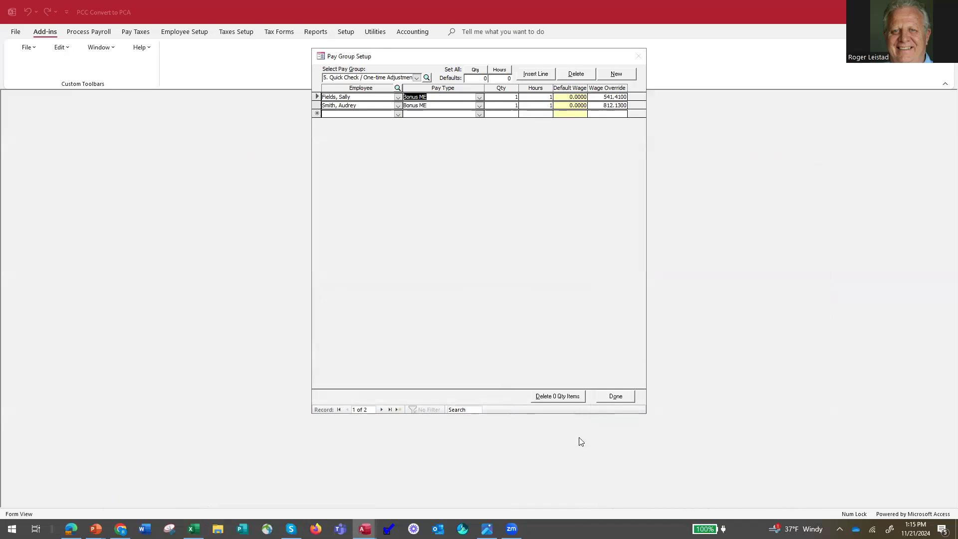
{"action": "left_click", "coordinate": [616, 394]}
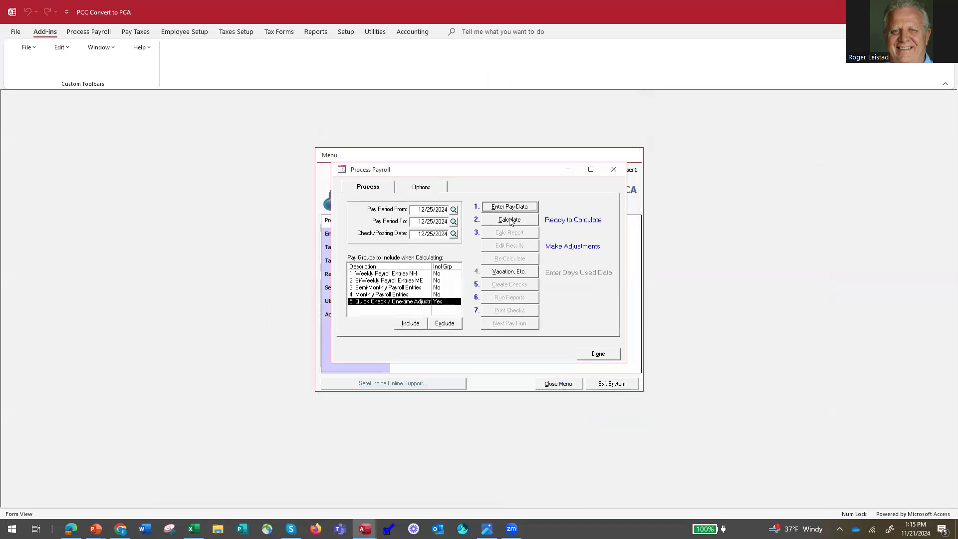
Review the deductions and benefits marked for exclusion from this pay run in the payroll options
{"action": "left_click", "coordinate": [420, 189]}
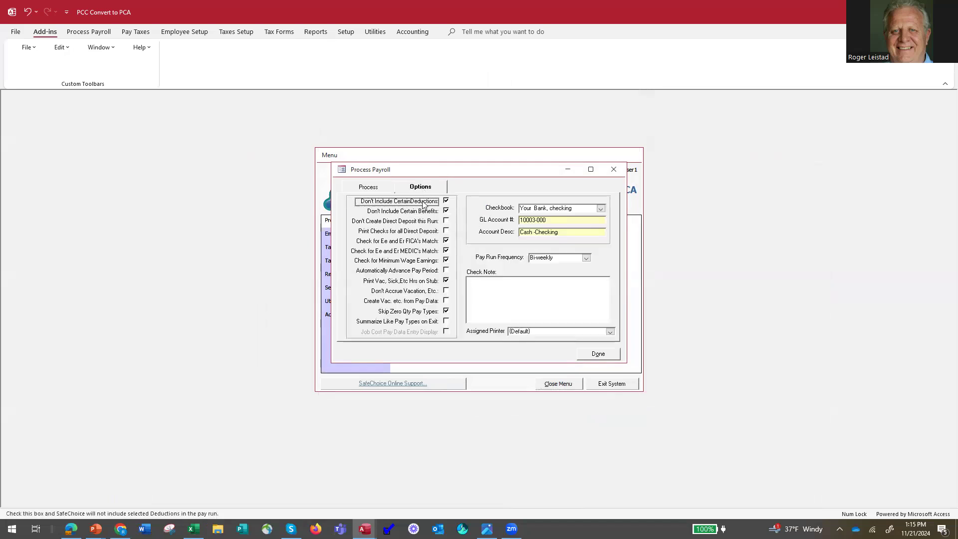
{"action": "left_click", "coordinate": [447, 200]}
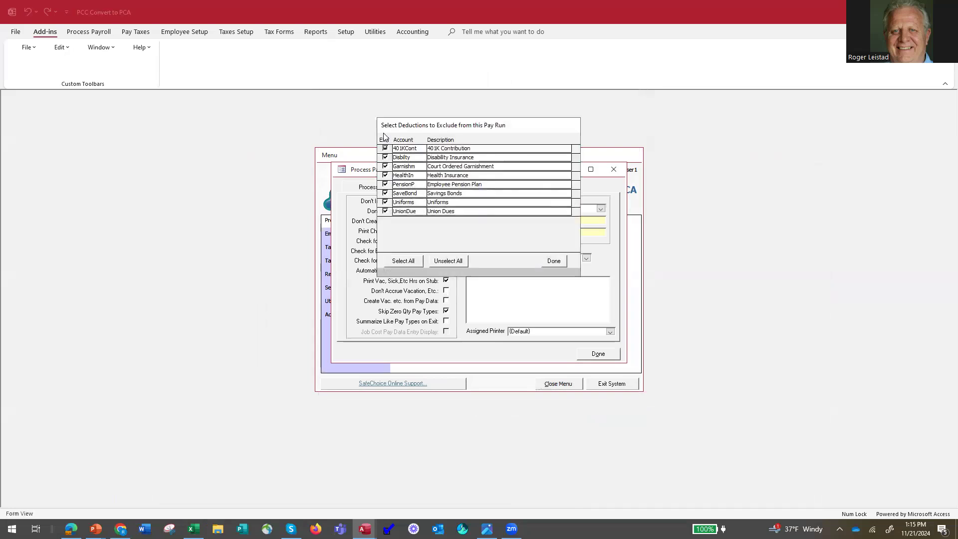
{"action": "left_click", "coordinate": [560, 262]}
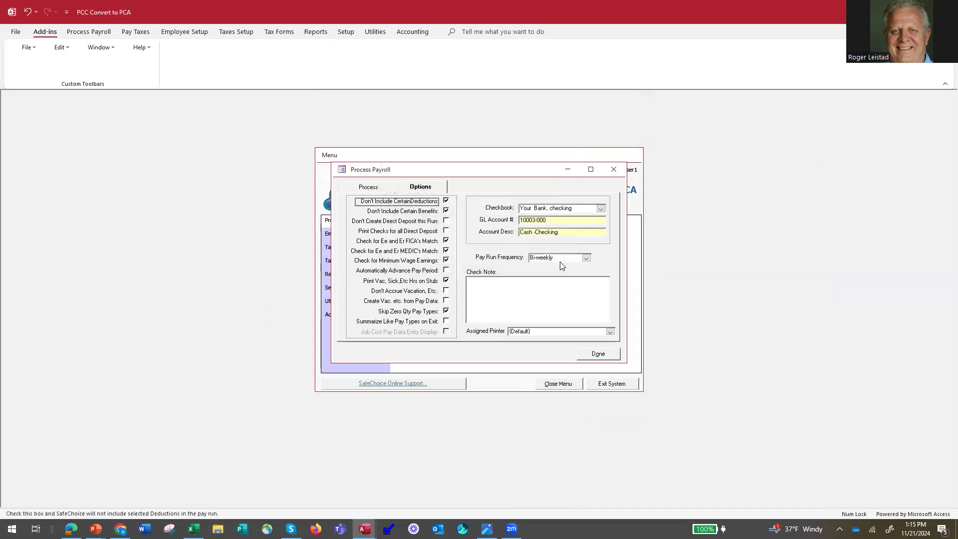
{"action": "left_click", "coordinate": [446, 212]}
{"action": "left_click", "coordinate": [367, 187]}
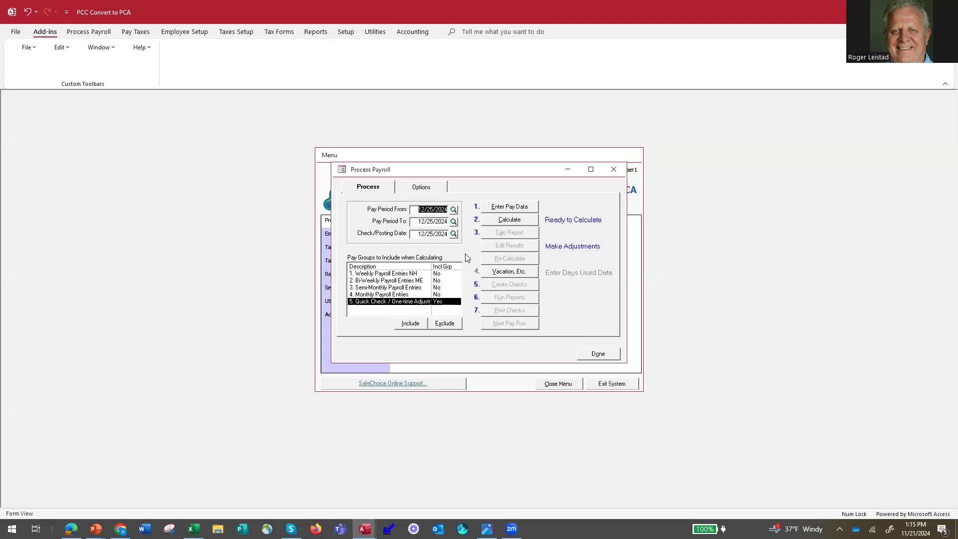
Calculate the Quick Check payroll with the marked deductions and benefits excluded, and review its calculation report
{"action": "left_click", "coordinate": [510, 223]}
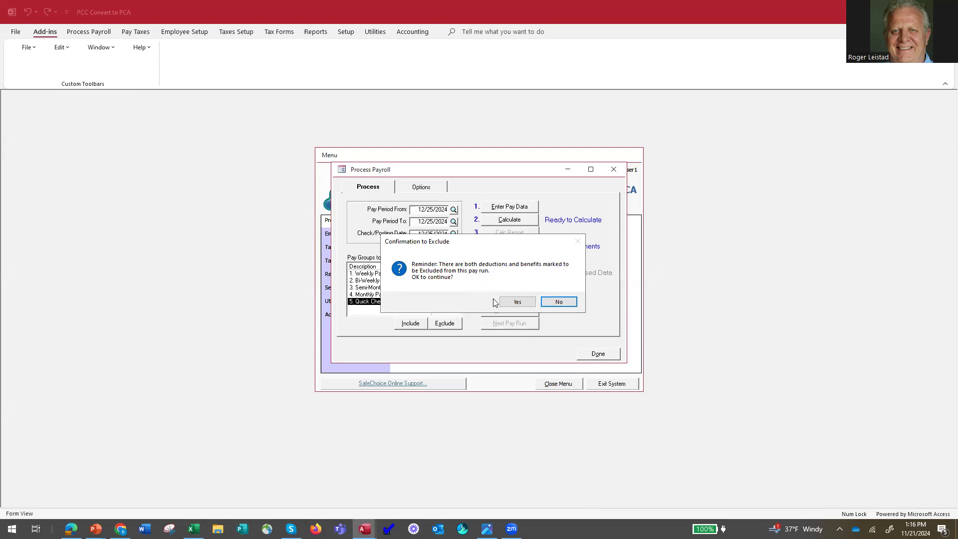
{"action": "left_click", "coordinate": [517, 303]}
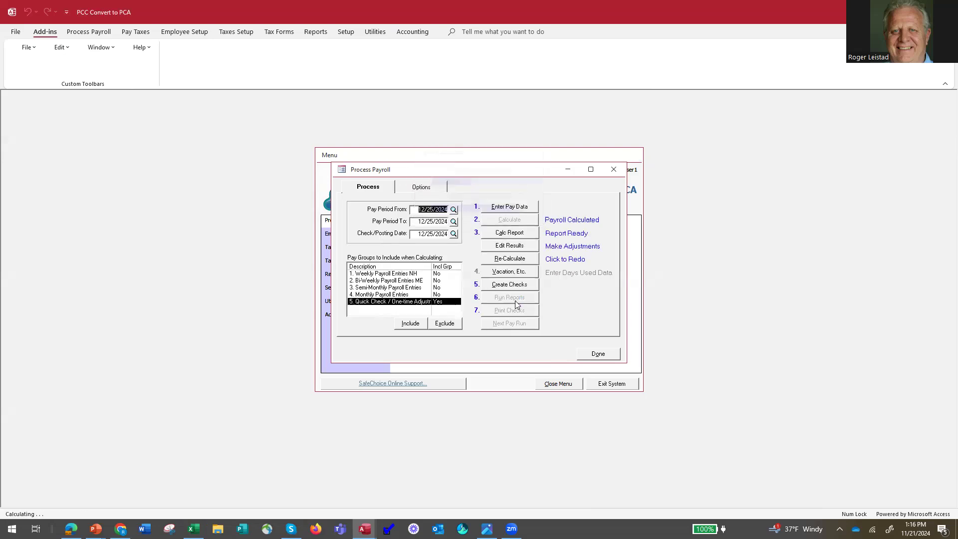
{"action": "left_click", "coordinate": [512, 237]}
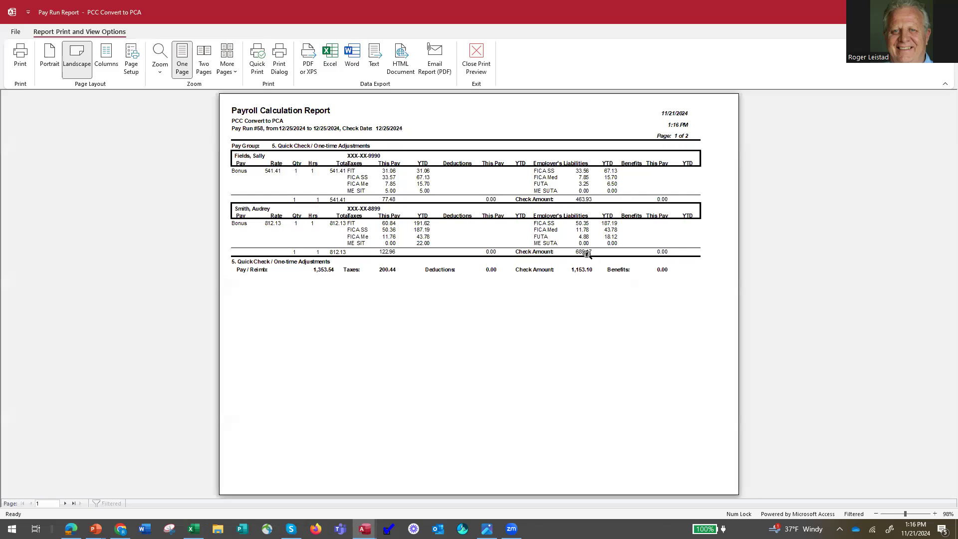
{"action": "left_click", "coordinate": [475, 62]}
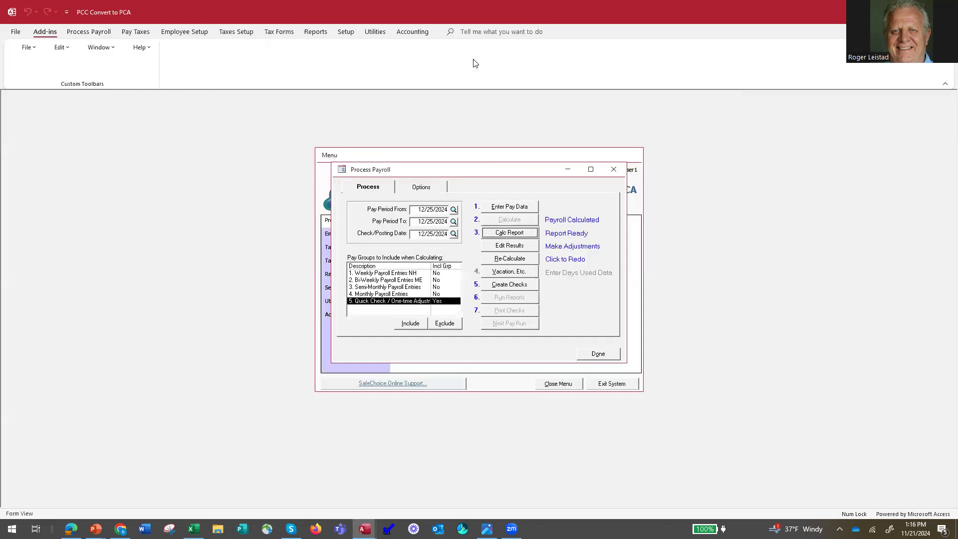
Edit the calculated results for the employee with the 541.41 bonus, setting FIT and ME SIT to 0 and FICA SS to 33.56
{"action": "left_click", "coordinate": [508, 250]}
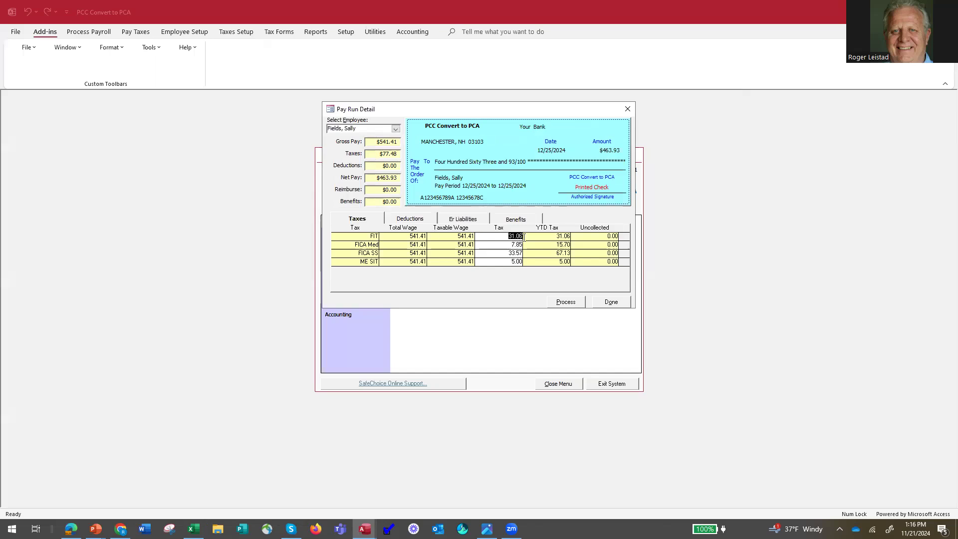
{"action": "type", "text": "0"}
{"action": "left_click", "coordinate": [509, 262]}
{"action": "type", "text": "0"}
{"action": "left_click", "coordinate": [491, 244]}
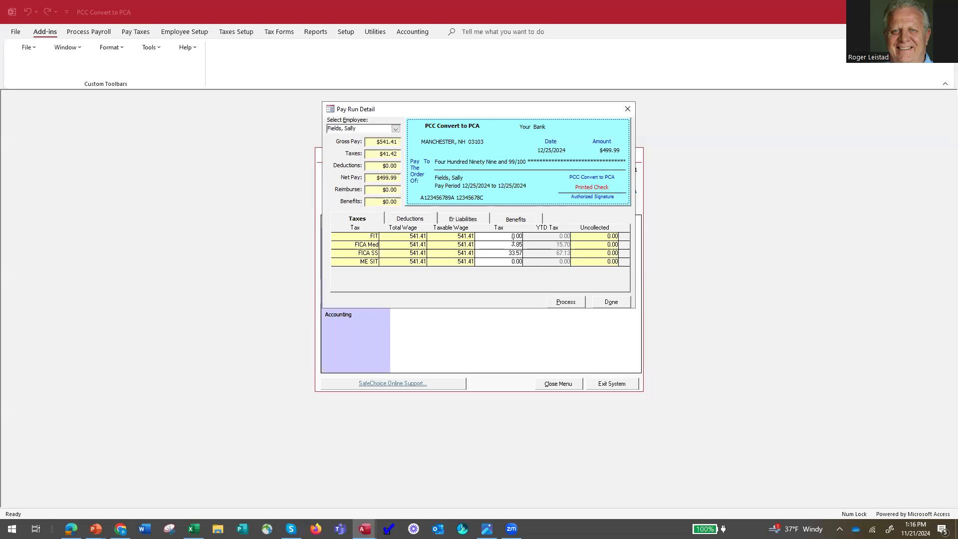
{"action": "left_click_drag", "start_coordinate": [520, 253], "coordinate": [525, 255]}
{"action": "left_click", "coordinate": [494, 238]}
Compare the employer FICA liabilities with the employee FICA taxes for the 541.41 bonus
{"action": "left_click", "coordinate": [459, 220]}
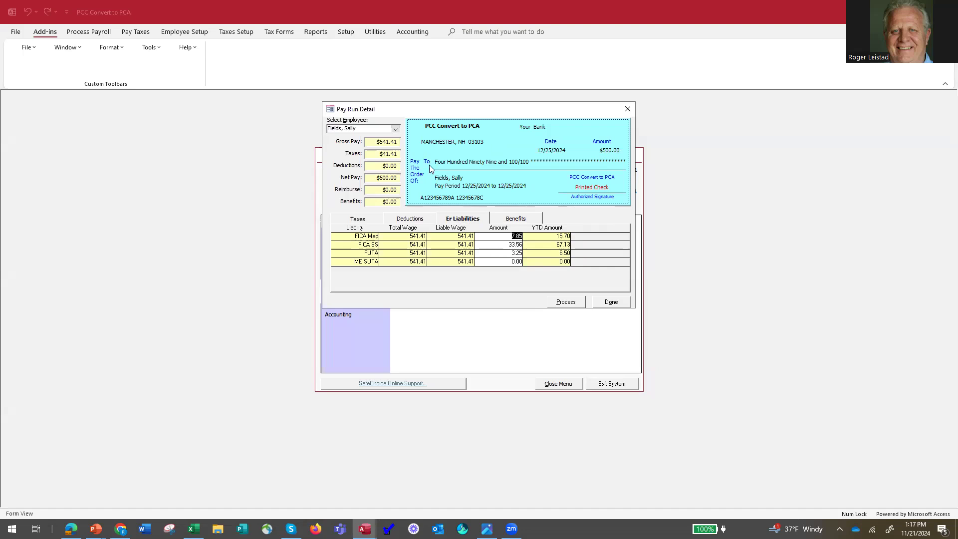
{"action": "left_click", "coordinate": [365, 221]}
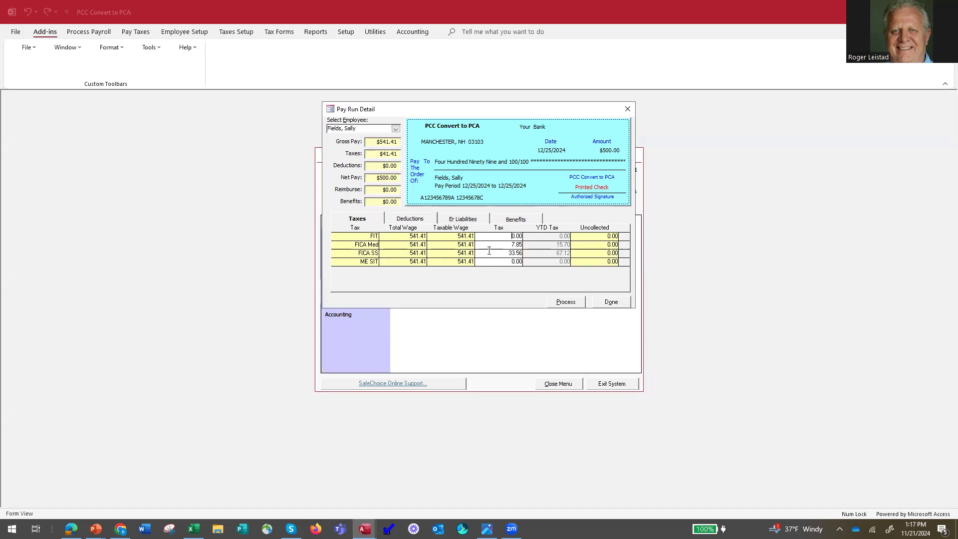
{"action": "left_click", "coordinate": [464, 221]}
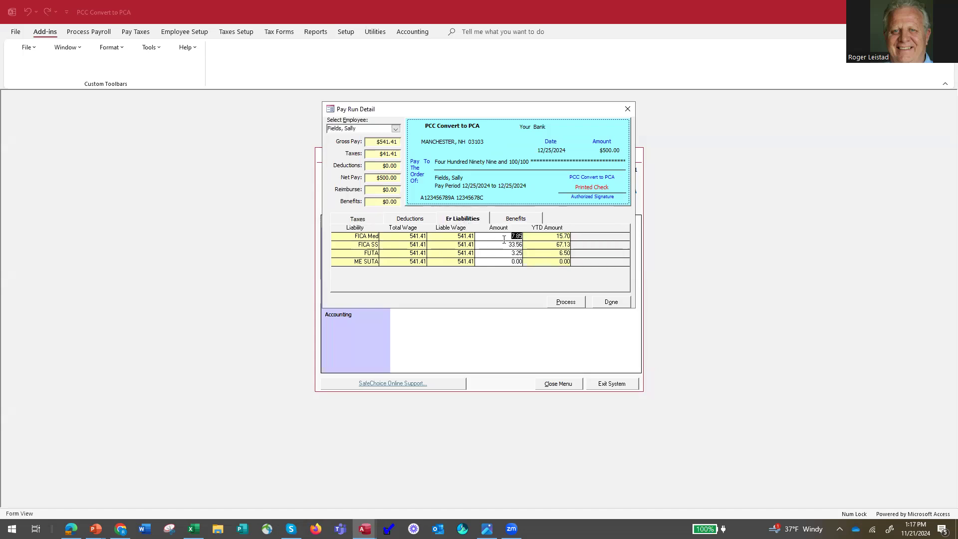
{"action": "left_click", "coordinate": [364, 221]}
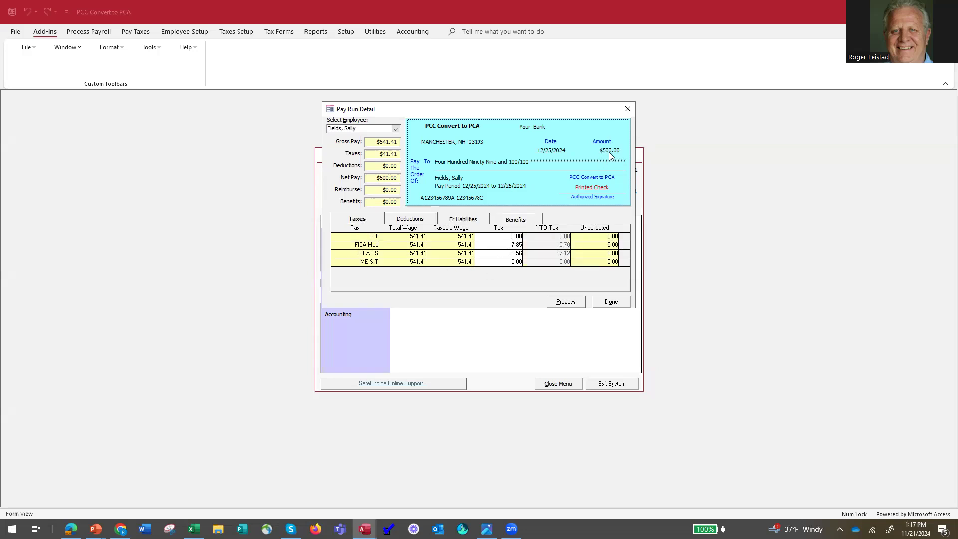
For the employee with the 812.13 bonus, set FIT to 0 and FICA SS to 50.37, check the employer liabilities, and close the results
{"action": "left_click", "coordinate": [395, 128]}
{"action": "left_click", "coordinate": [387, 144]}
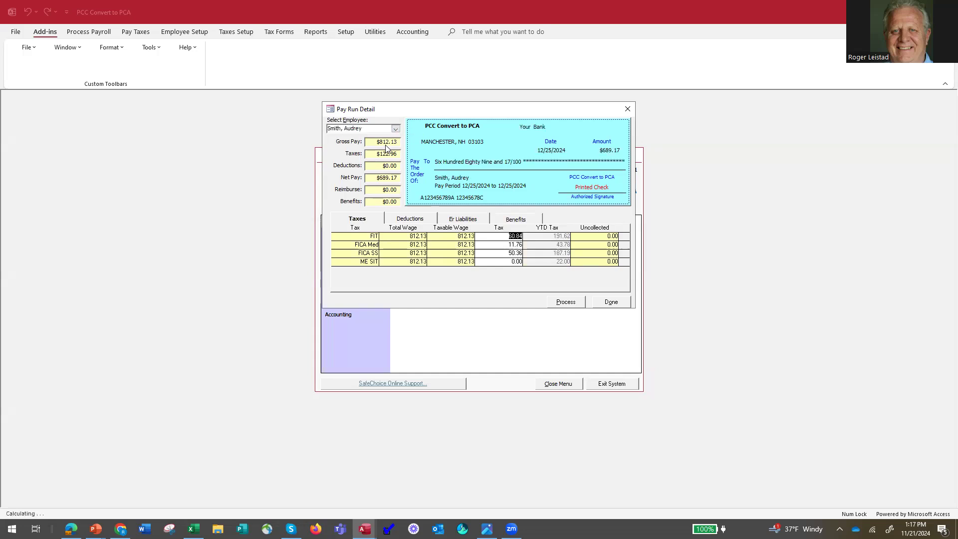
{"action": "type", "text": "0"}
{"action": "key", "text": "Return"}
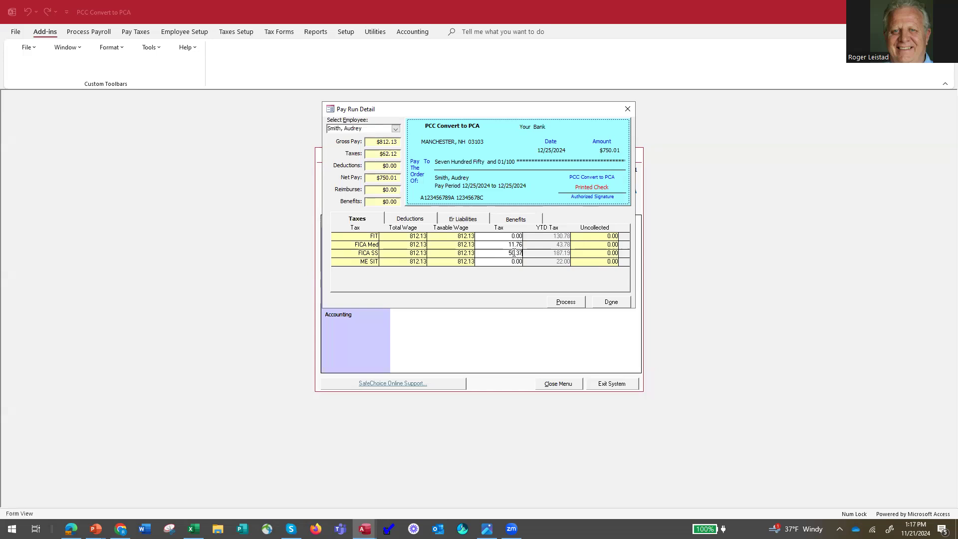
{"action": "left_click", "coordinate": [463, 218]}
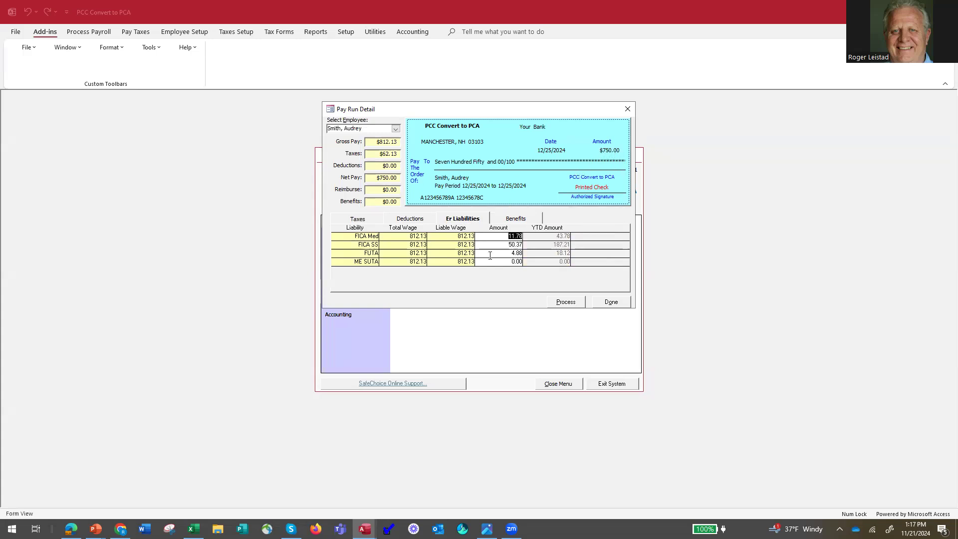
{"action": "left_click", "coordinate": [610, 302]}
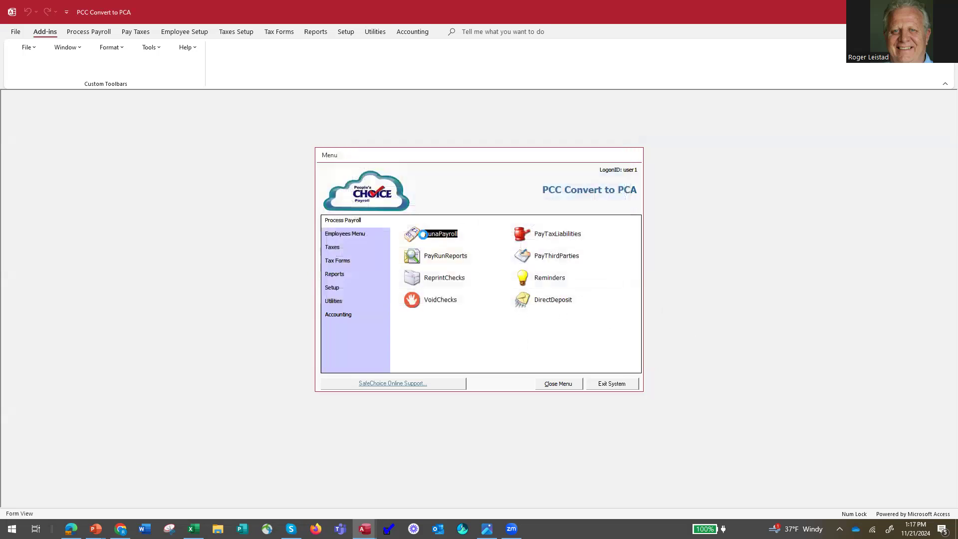
Reopen the payroll run and review the calculation report with the adjusted taxes
{"action": "left_click", "coordinate": [424, 234]}
{"action": "left_click", "coordinate": [509, 232]}
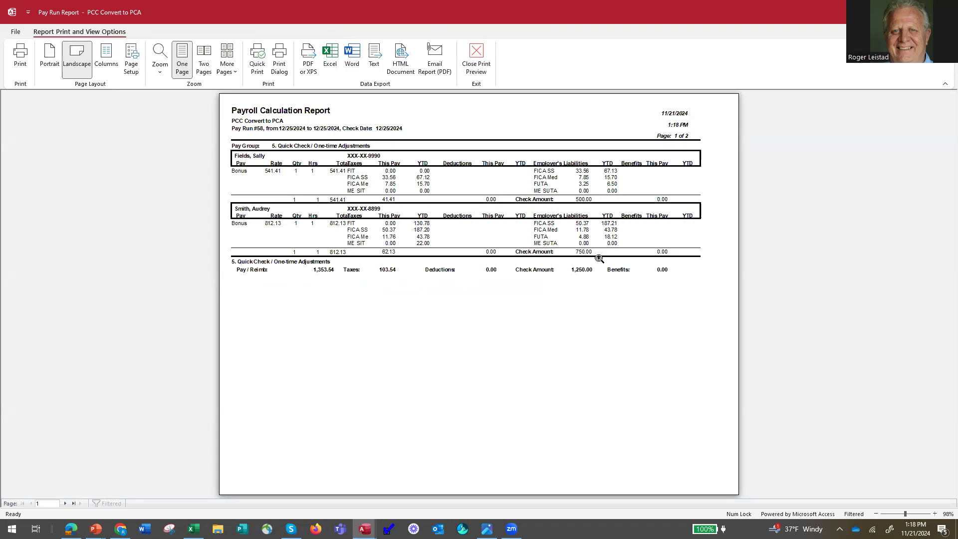
{"action": "left_click", "coordinate": [477, 72]}
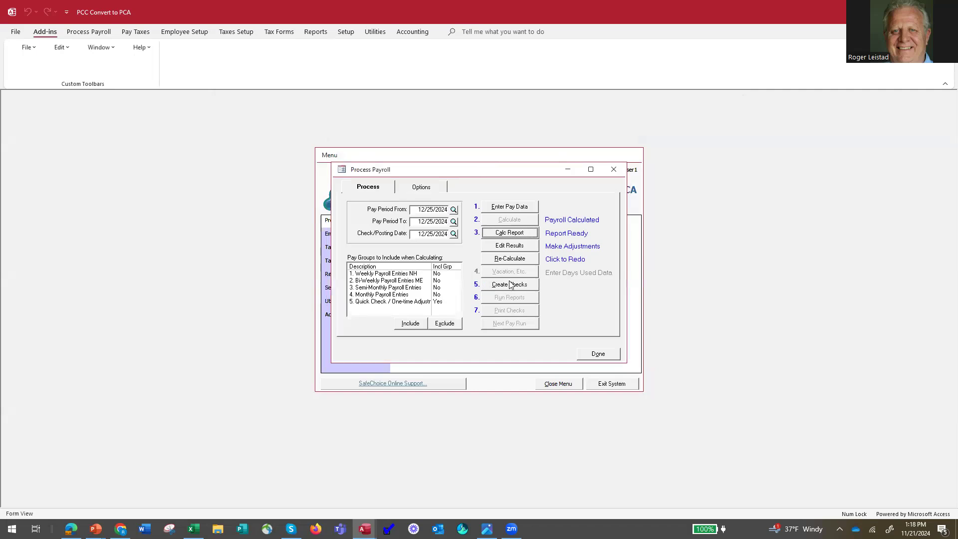
Create the payroll checks with the Computer check type, declining the backup
{"action": "left_click", "coordinate": [510, 285]}
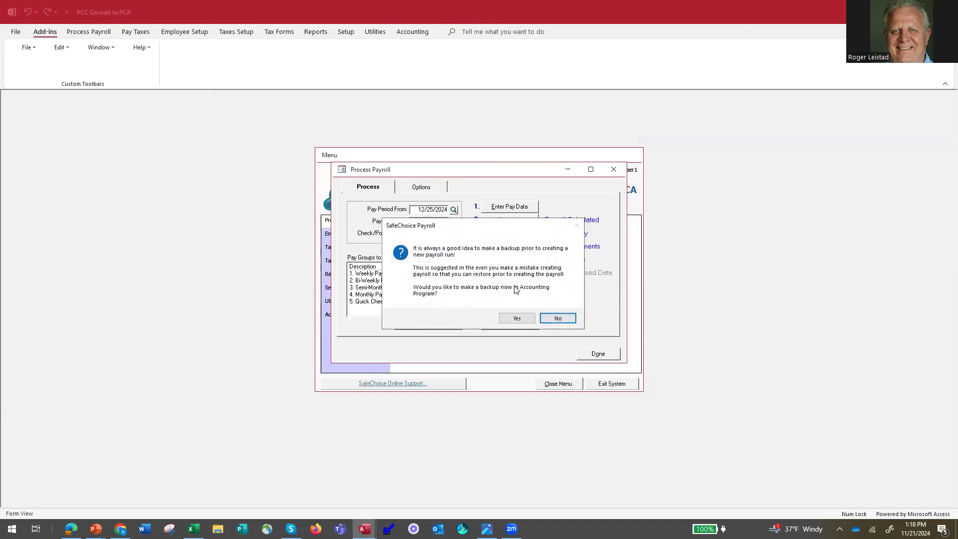
{"action": "left_click", "coordinate": [559, 318]}
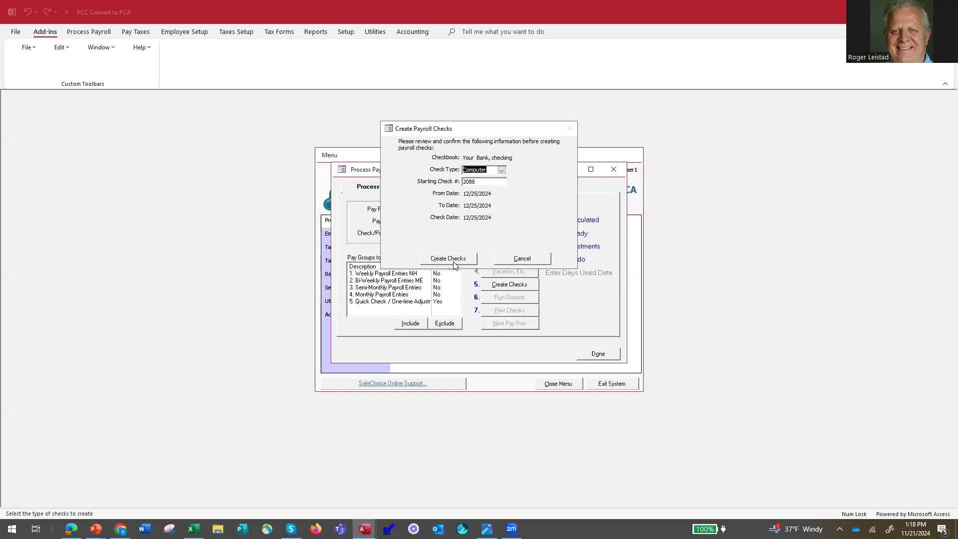
{"action": "left_click", "coordinate": [451, 262]}
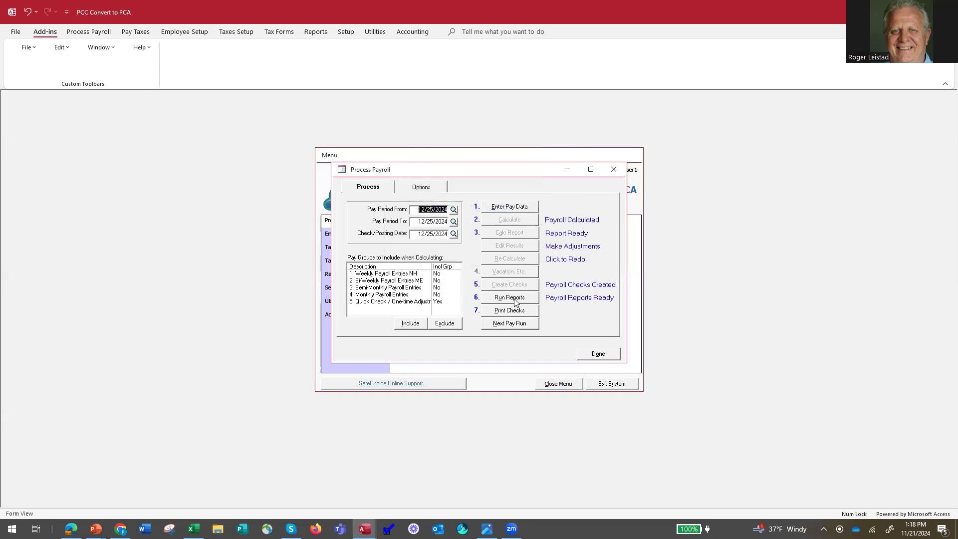
Preview the calculation report for pay run 58, and close the pay run reports
{"action": "left_click", "coordinate": [509, 297]}
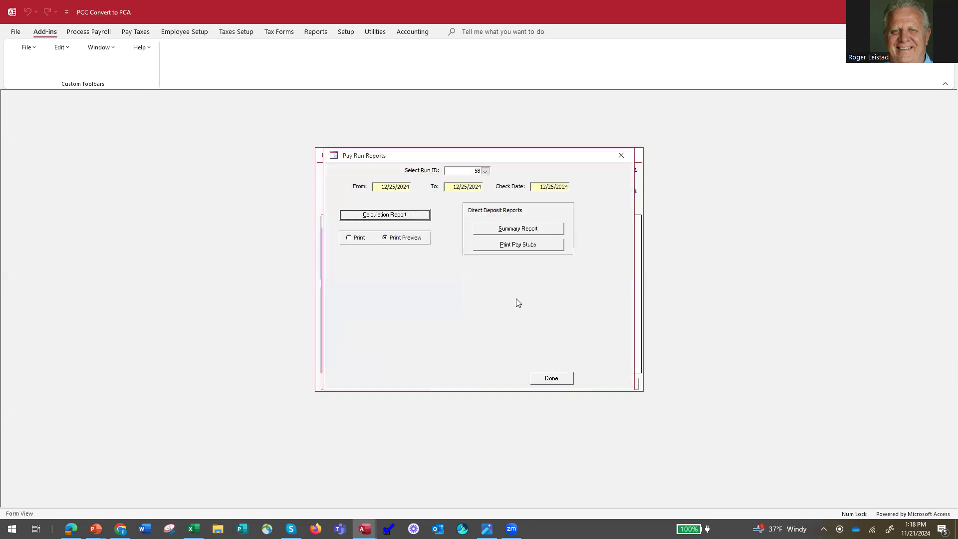
{"action": "left_click", "coordinate": [374, 215]}
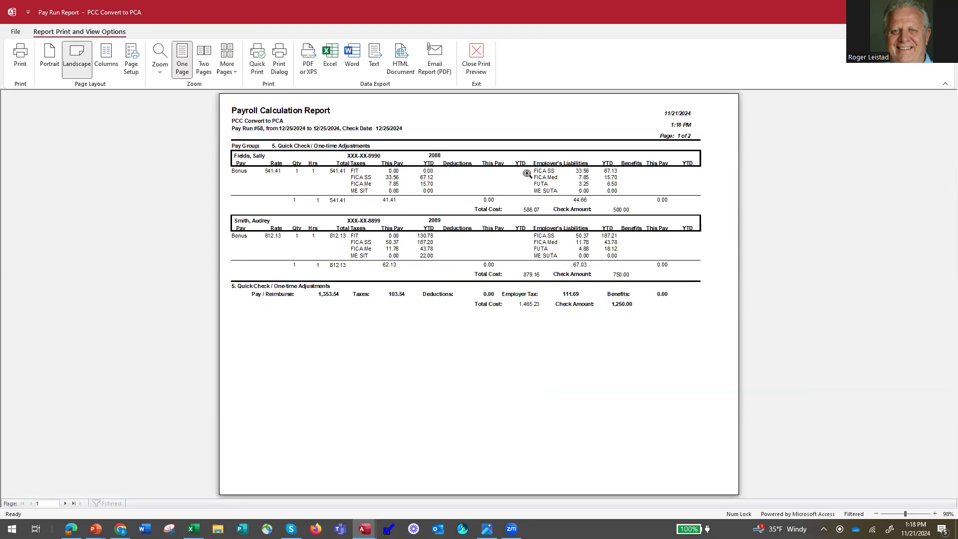
{"action": "left_click", "coordinate": [476, 65]}
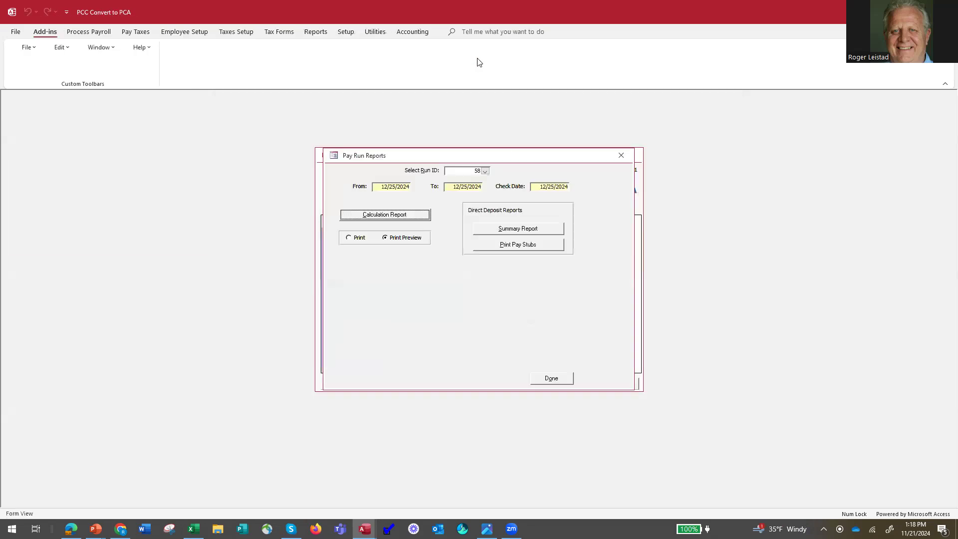
{"action": "left_click", "coordinate": [551, 378]}
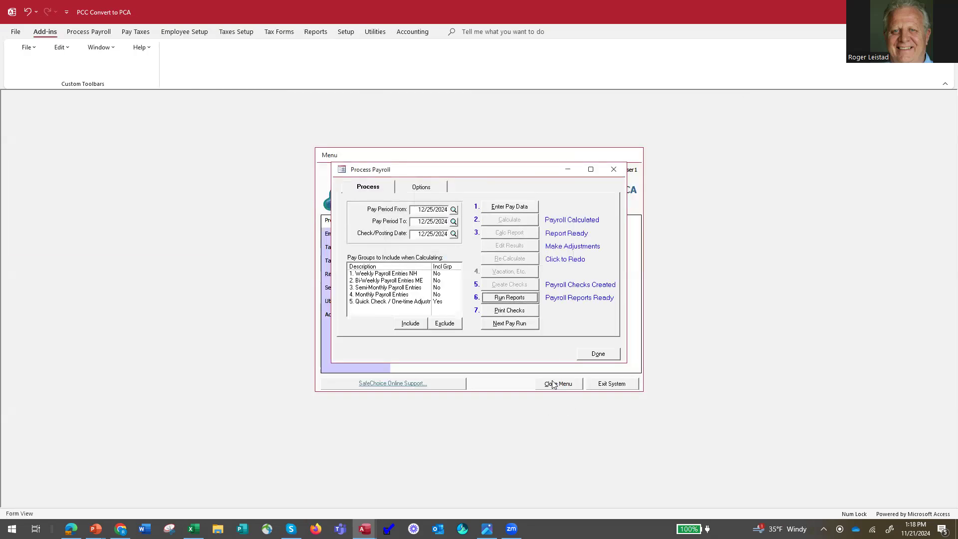
Remove all deduction and benefit exclusions from the payroll options
{"action": "left_click", "coordinate": [418, 188]}
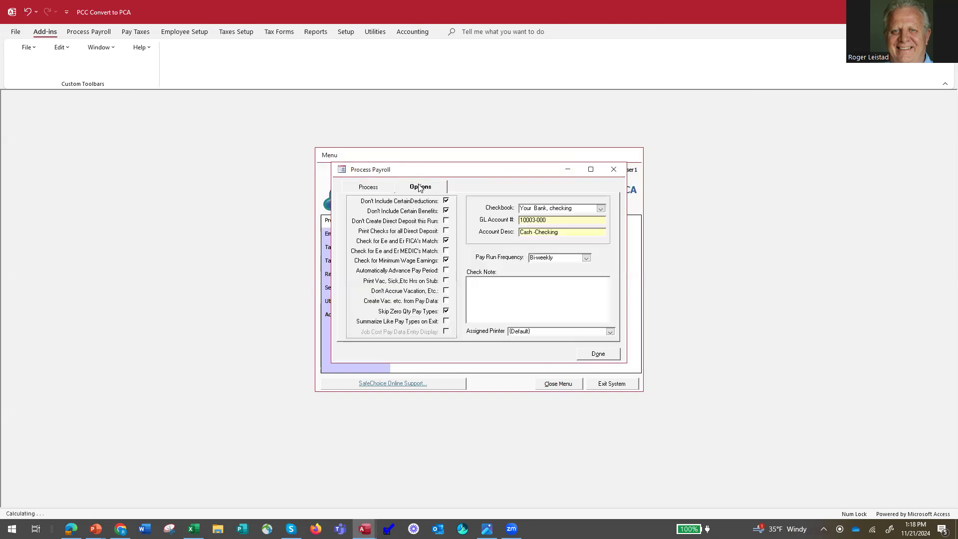
{"action": "left_click", "coordinate": [446, 201]}
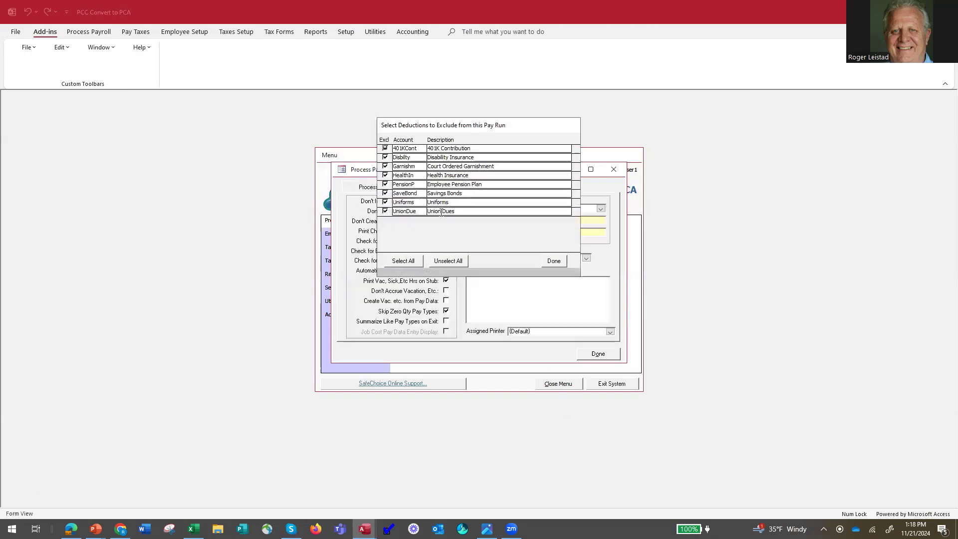
{"action": "left_click", "coordinate": [405, 260]}
{"action": "left_click", "coordinate": [449, 262]}
{"action": "left_click", "coordinate": [554, 261]}
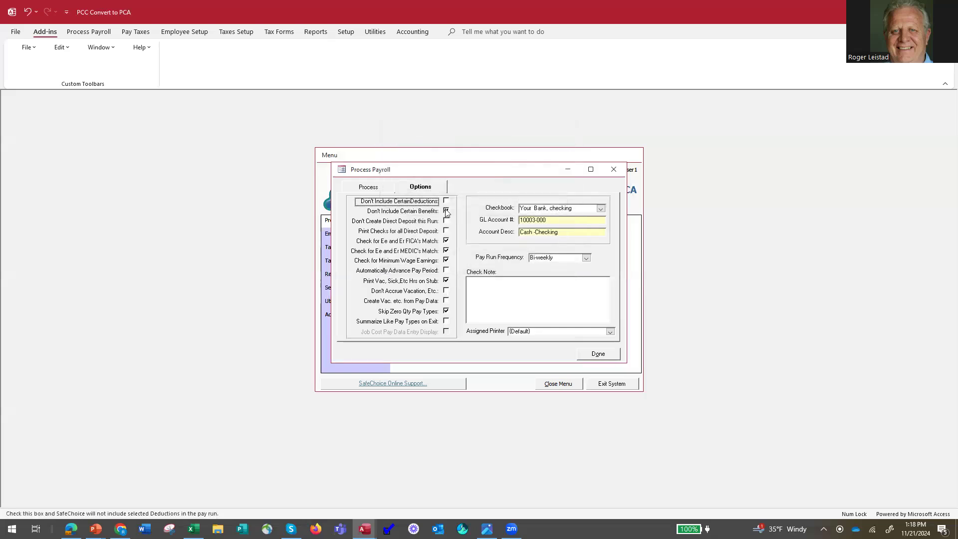
{"action": "left_click", "coordinate": [446, 211]}
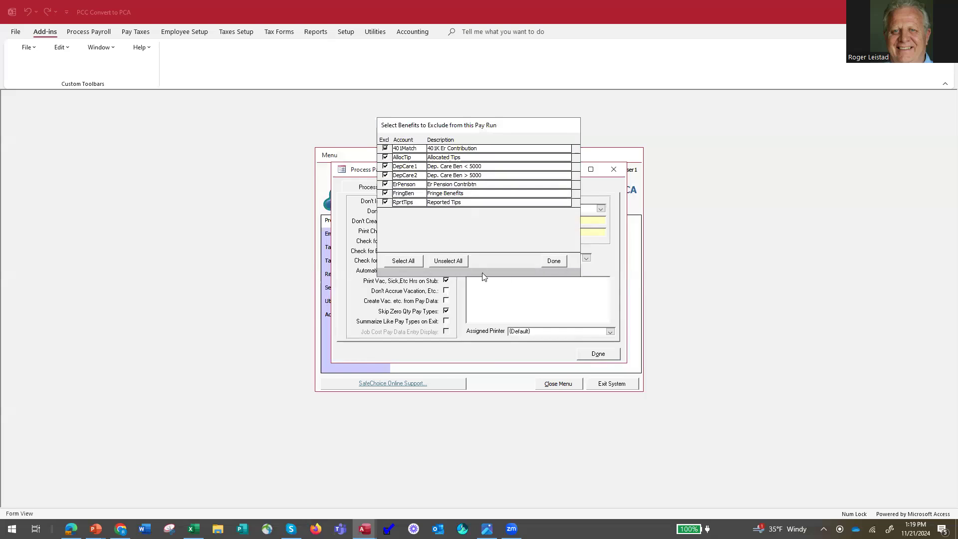
{"action": "left_click", "coordinate": [440, 263]}
{"action": "left_click", "coordinate": [554, 260]}
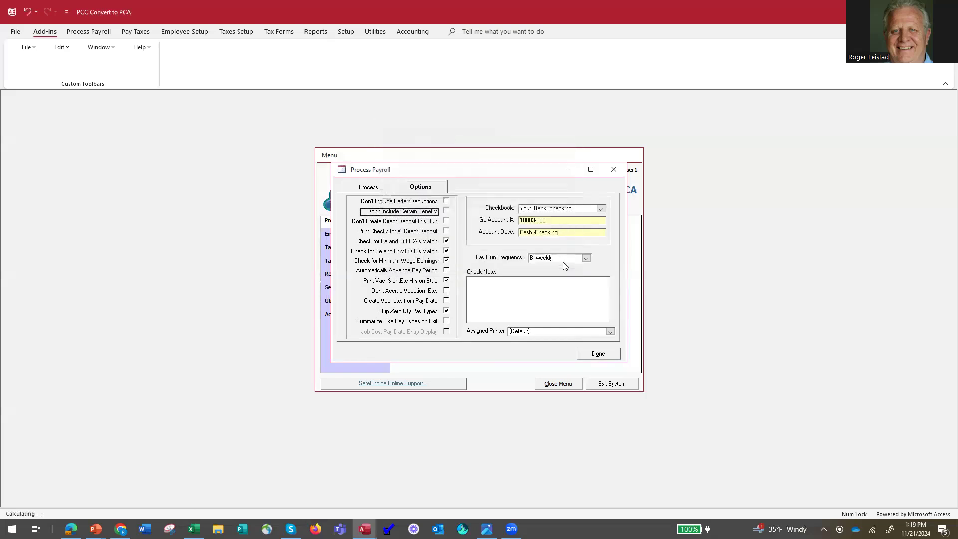
Enable Automatically Advance Pay Period in the payroll options, and close payroll processing
{"action": "left_click", "coordinate": [446, 270]}
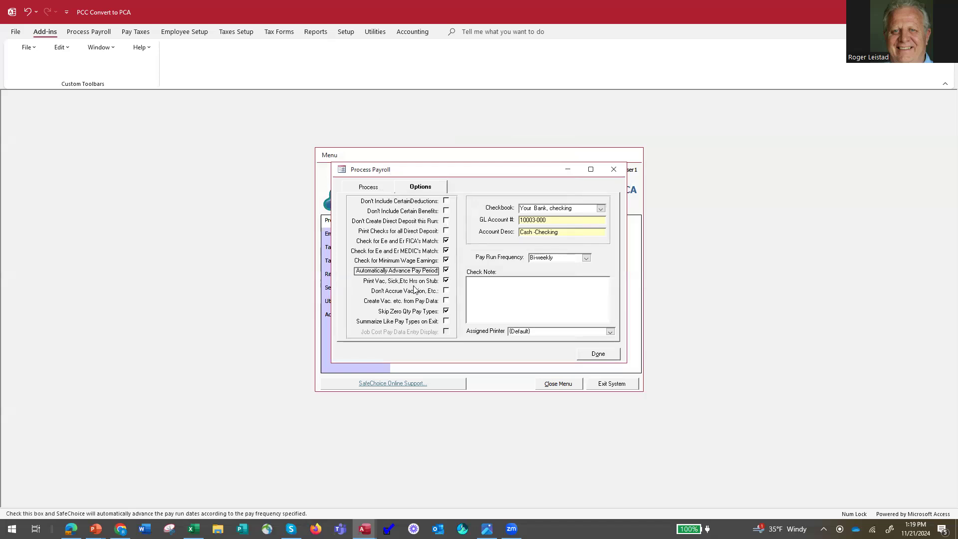
{"action": "left_click", "coordinate": [368, 188]}
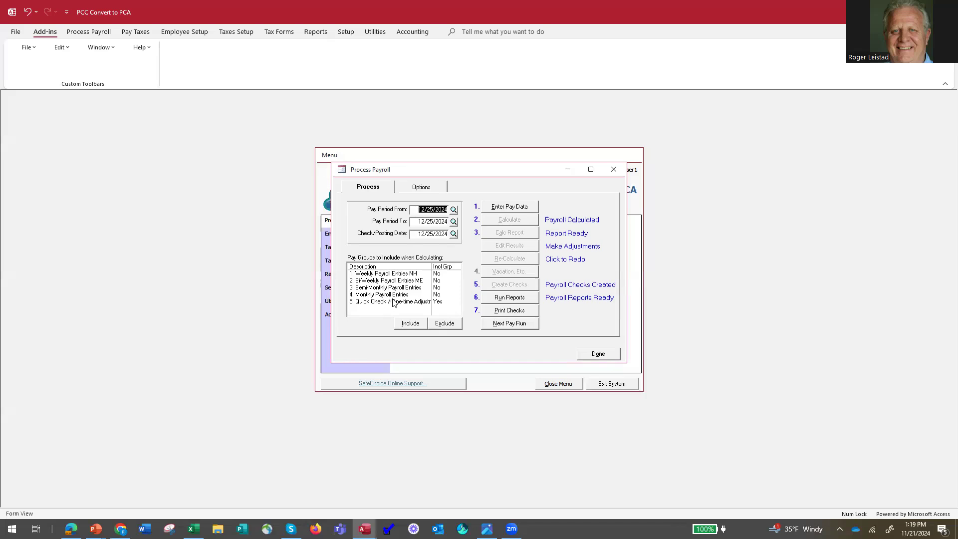
{"action": "left_click", "coordinate": [599, 355]}
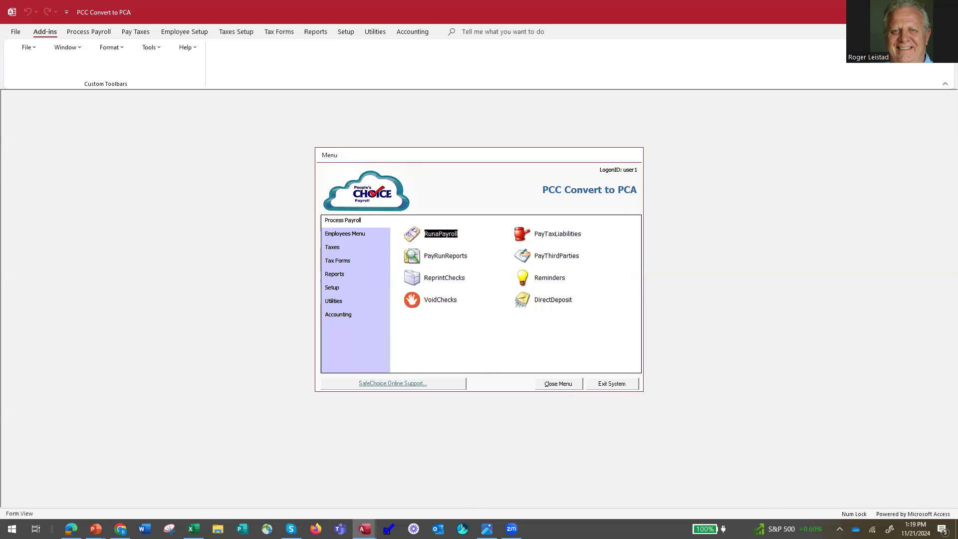
Review the net-to-gross bonus calculations in the Excel workbook, and minimize it
{"action": "left_click", "coordinate": [194, 529]}
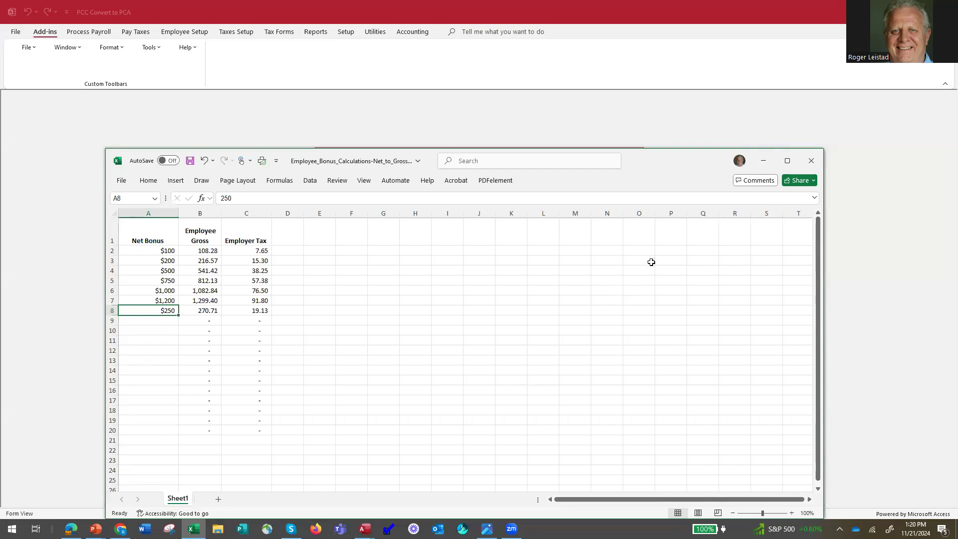
{"action": "left_click", "coordinate": [766, 156]}
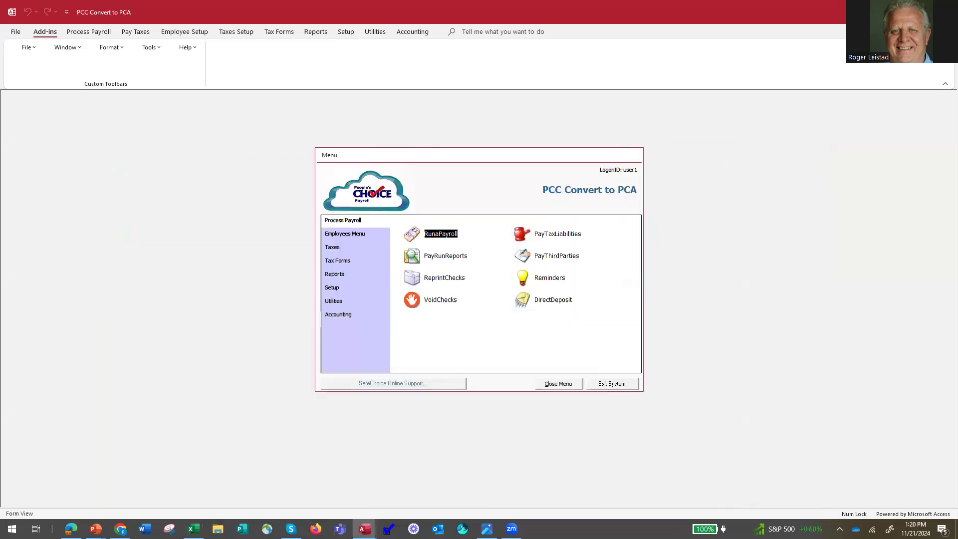
Switch to the PowerPoint slide show and advance to the Week 8 Class Agenda slide
{"action": "left_click", "coordinate": [95, 528]}
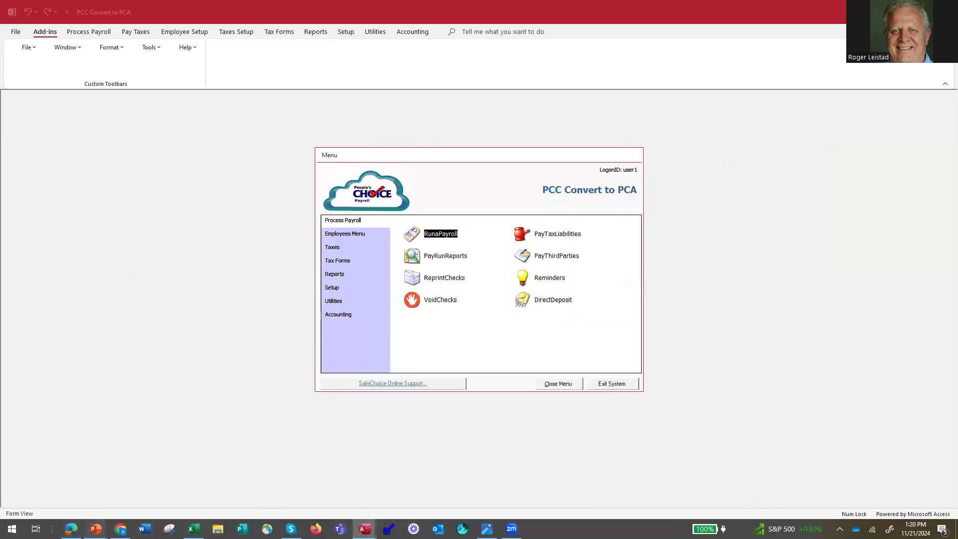
{"action": "left_click", "coordinate": [159, 488]}
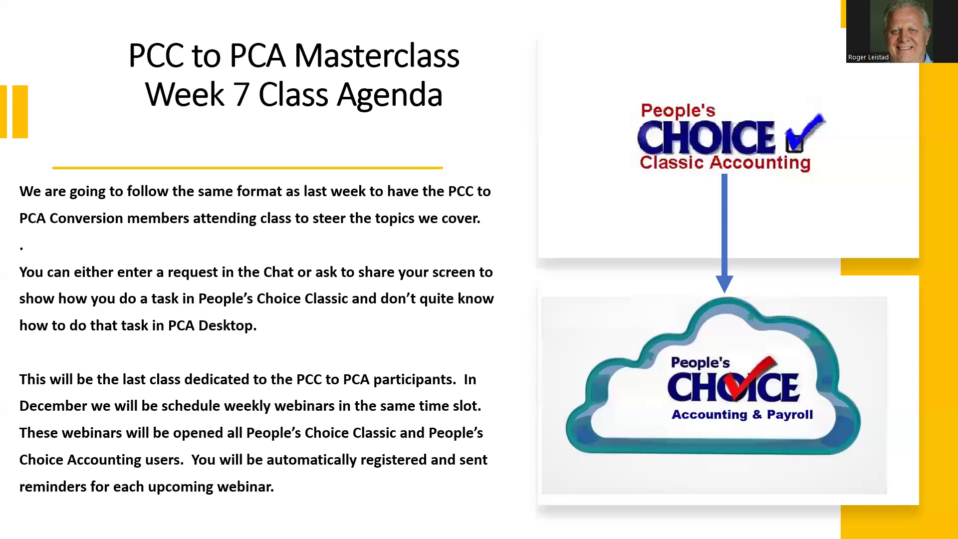
{"action": "key", "text": "Right"}
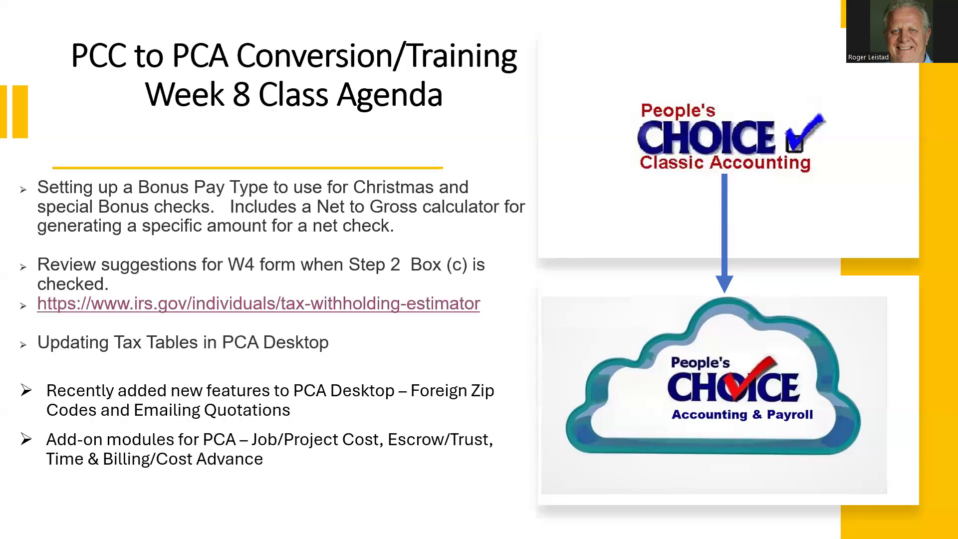
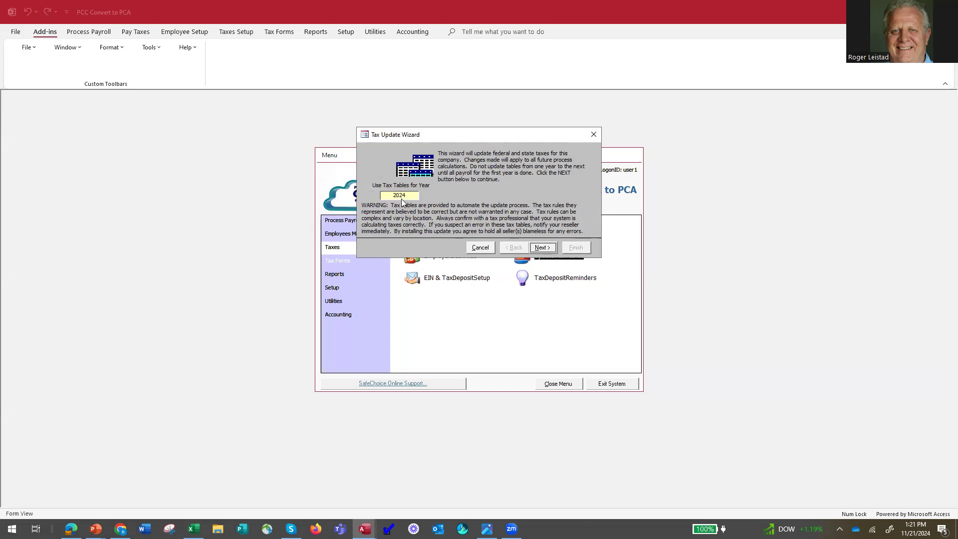
Update the company's federal and state taxes with the 2024 tax tables and acknowledge the confirmation
{"action": "left_click", "coordinate": [543, 248]}
{"action": "left_click", "coordinate": [576, 249]}
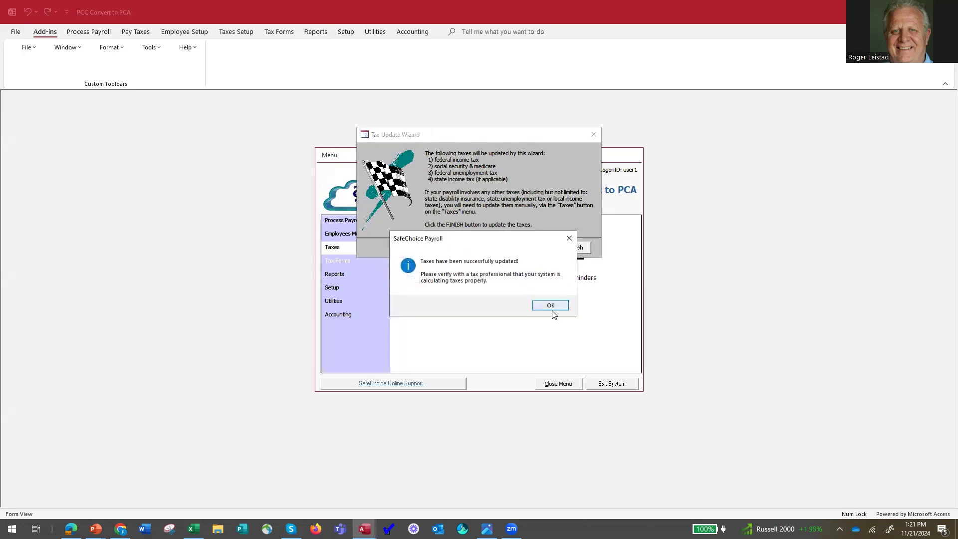
{"action": "left_click", "coordinate": [550, 306]}
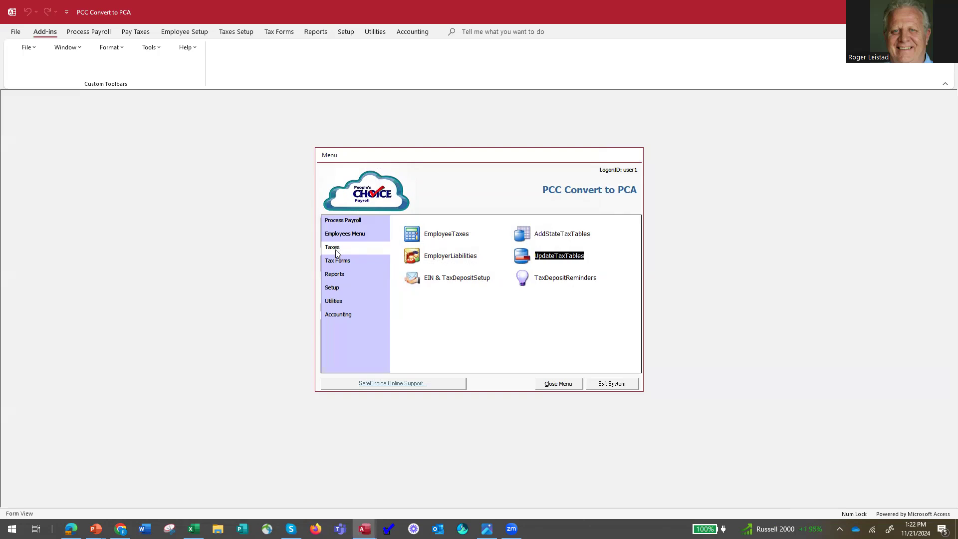
View the available payroll years and the new-year prompt in the Change Payroll Year Date utility, and cancel out of both
{"action": "left_click", "coordinate": [333, 287]}
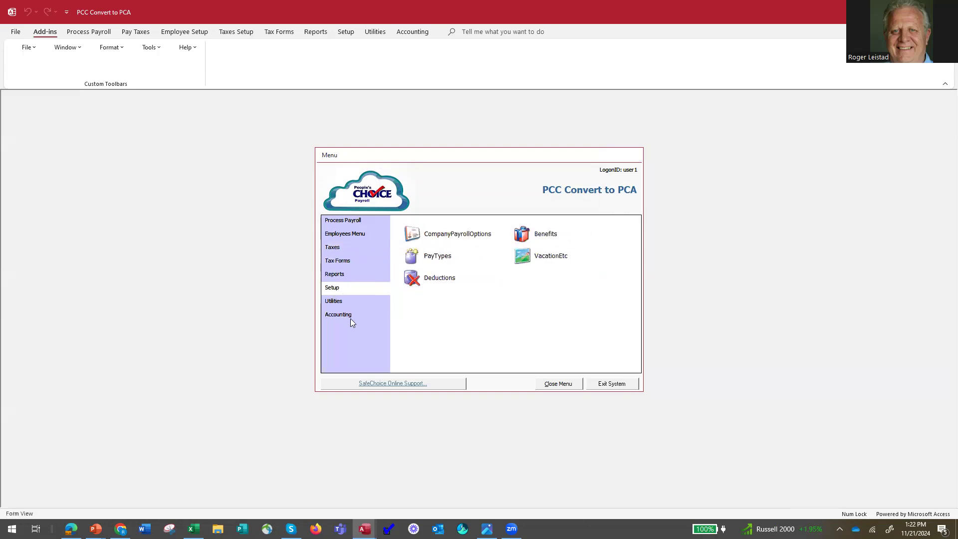
{"action": "left_click", "coordinate": [337, 302]}
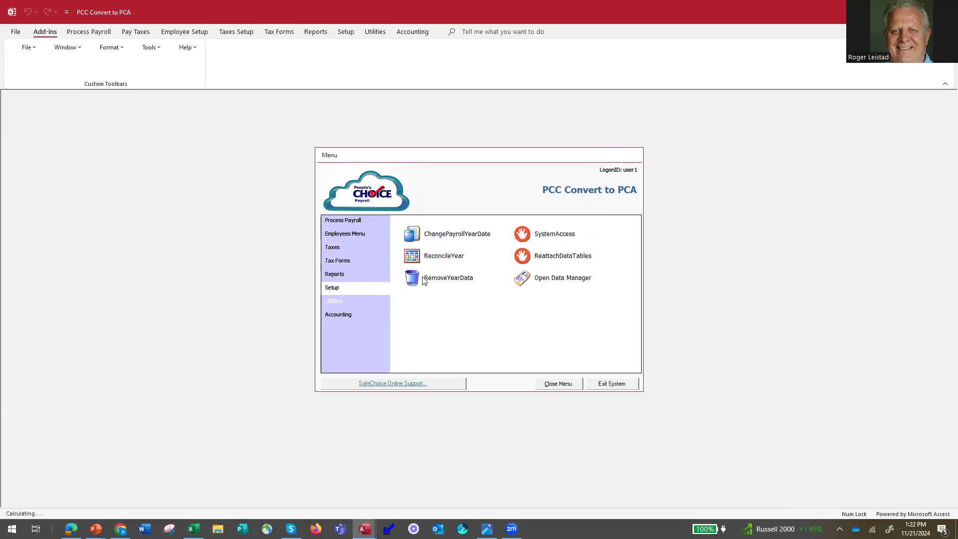
{"action": "left_click", "coordinate": [419, 239]}
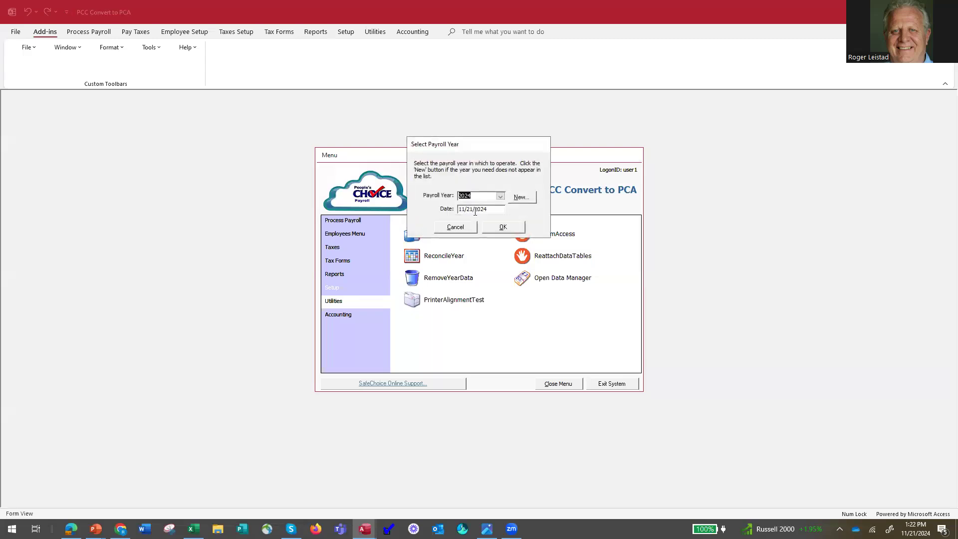
{"action": "left_click", "coordinate": [500, 196]}
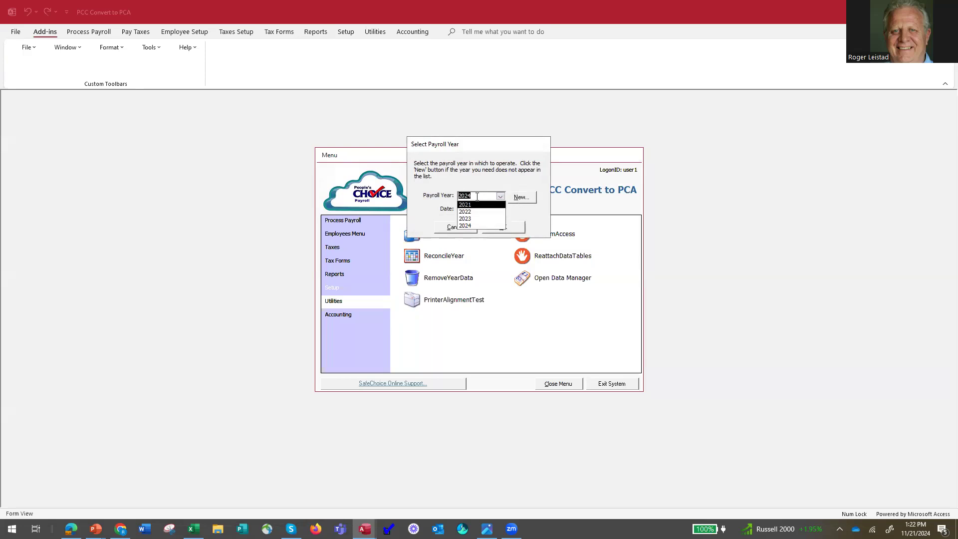
{"action": "left_click", "coordinate": [522, 197]}
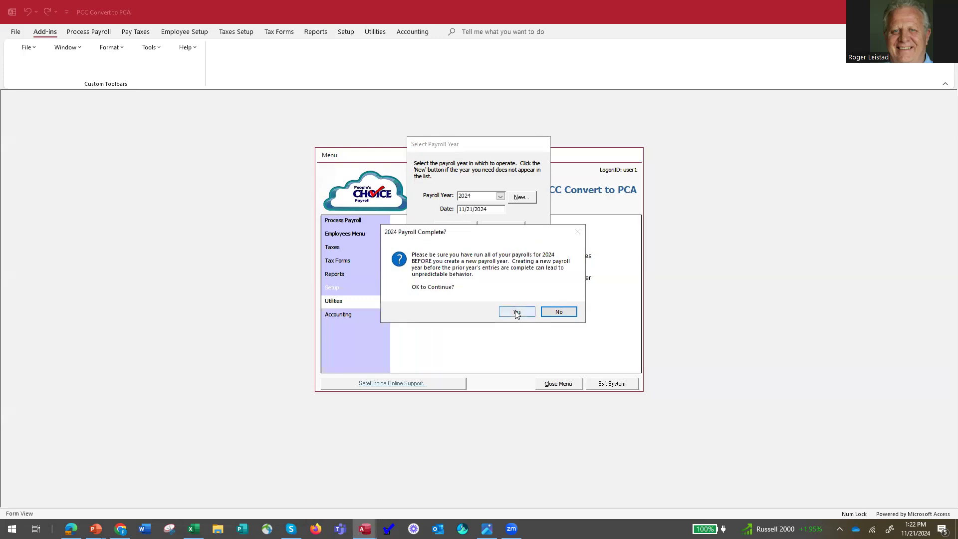
{"action": "left_click", "coordinate": [557, 312]}
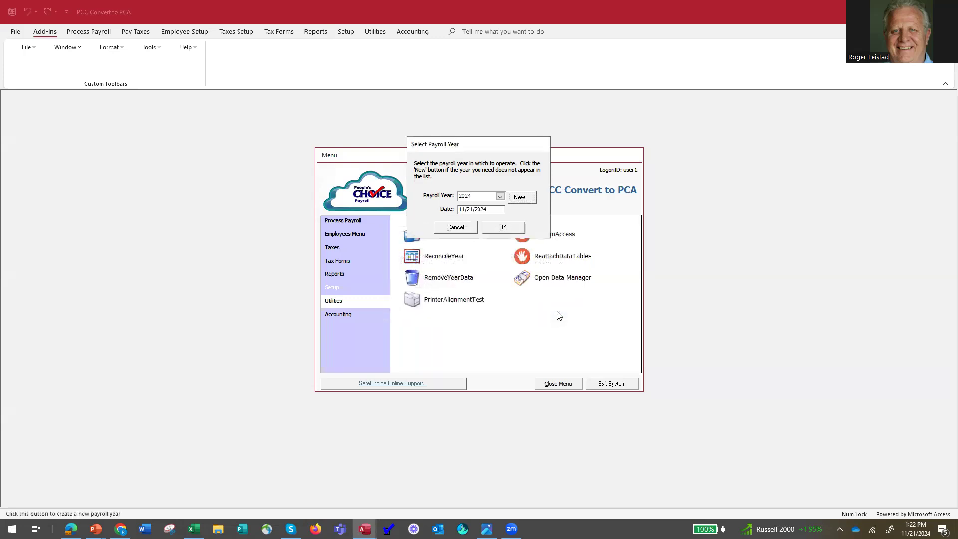
{"action": "left_click", "coordinate": [456, 229]}
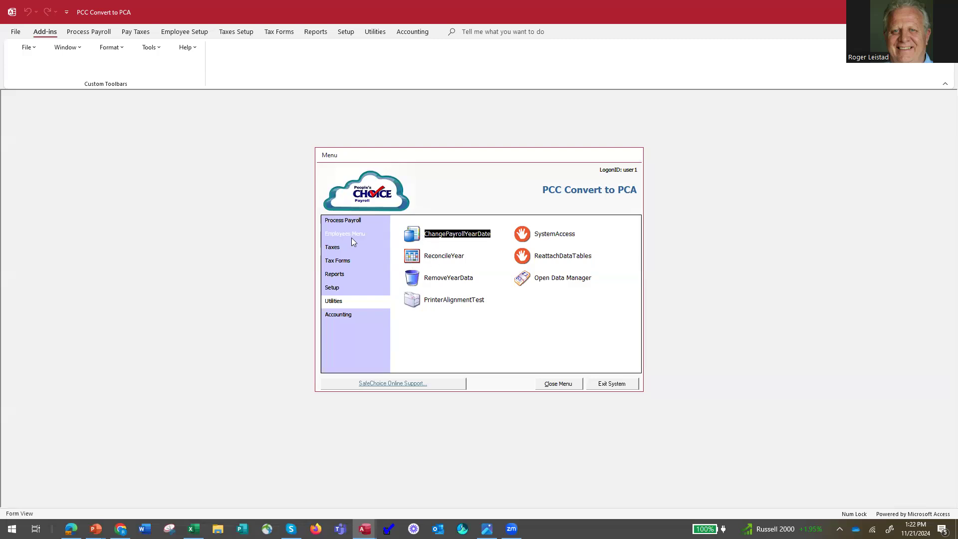
Return to the Process Payroll options, and switch to the PowerPoint slide show of the Week 8 Class Agenda
{"action": "left_click", "coordinate": [347, 221]}
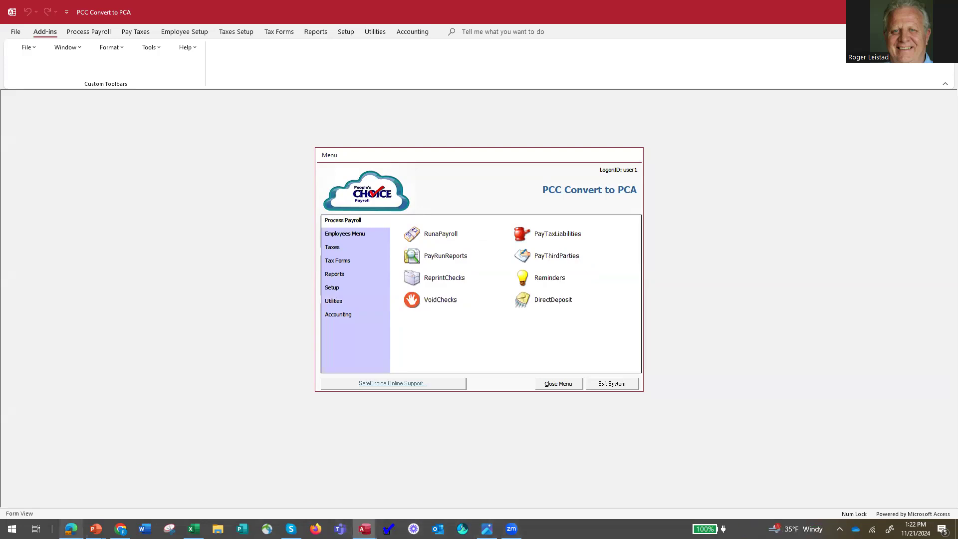
{"action": "left_click", "coordinate": [96, 529]}
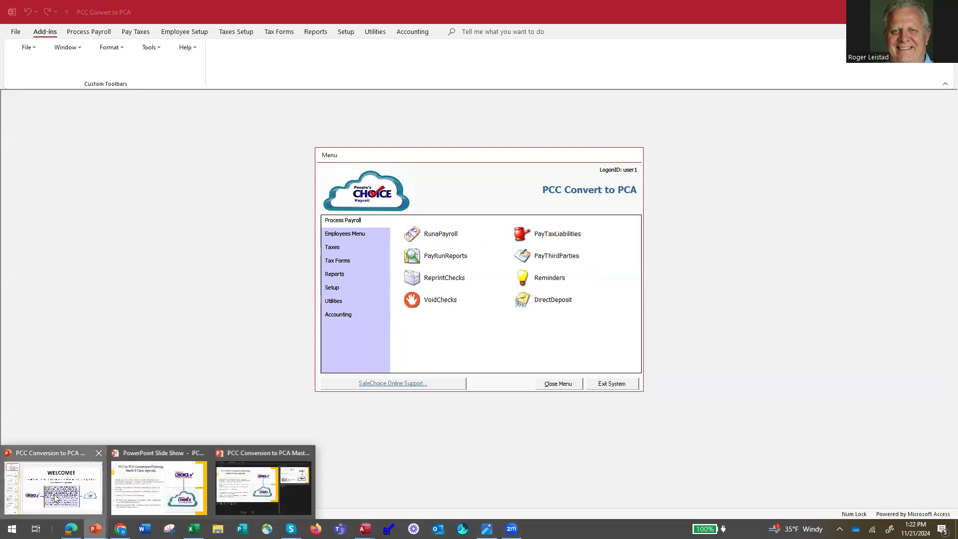
{"action": "left_click", "coordinate": [57, 491]}
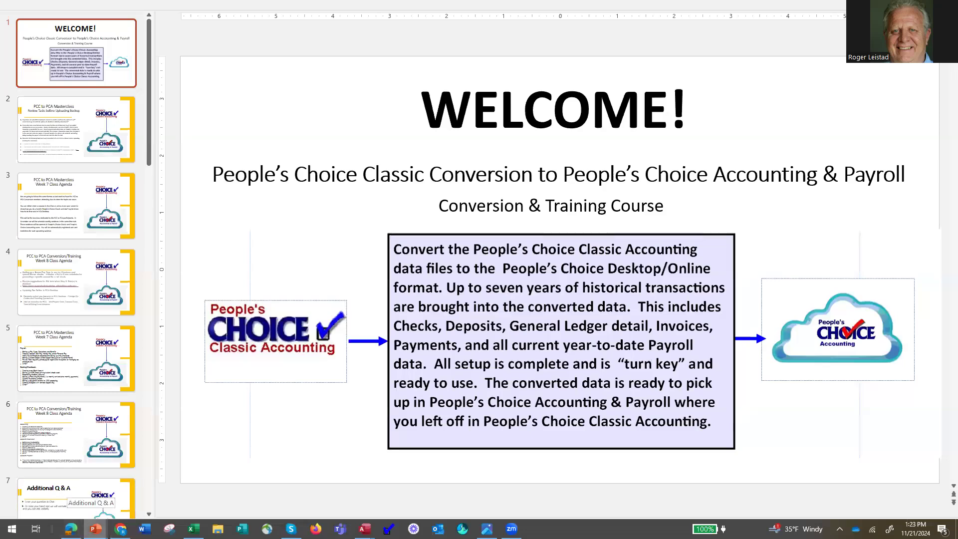
{"action": "mouse_move", "coordinate": [96, 529]}
{"action": "left_click", "coordinate": [189, 492]}
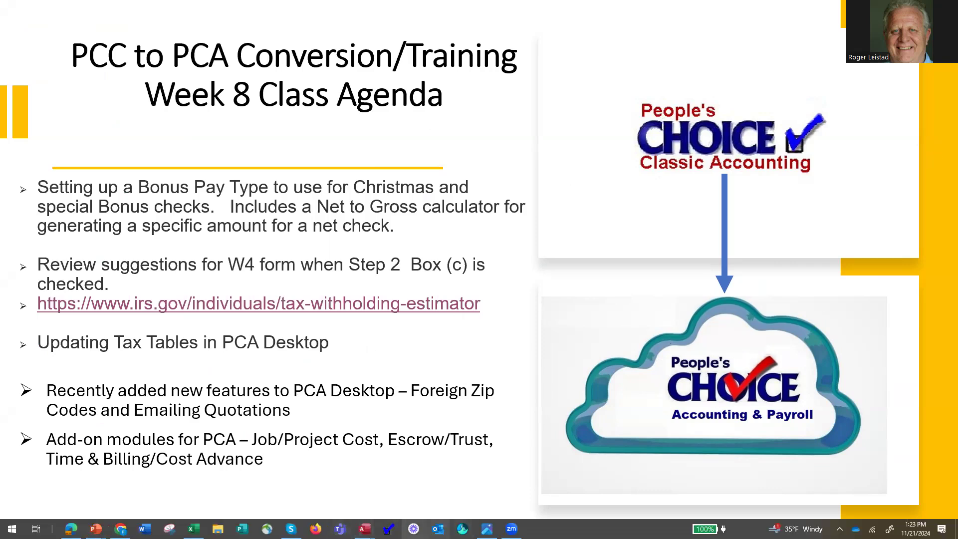
Switch to the Peoples Choice Accounting Demo company and open the record of the first customer in the customer list
{"action": "mouse_move", "coordinate": [365, 528]}
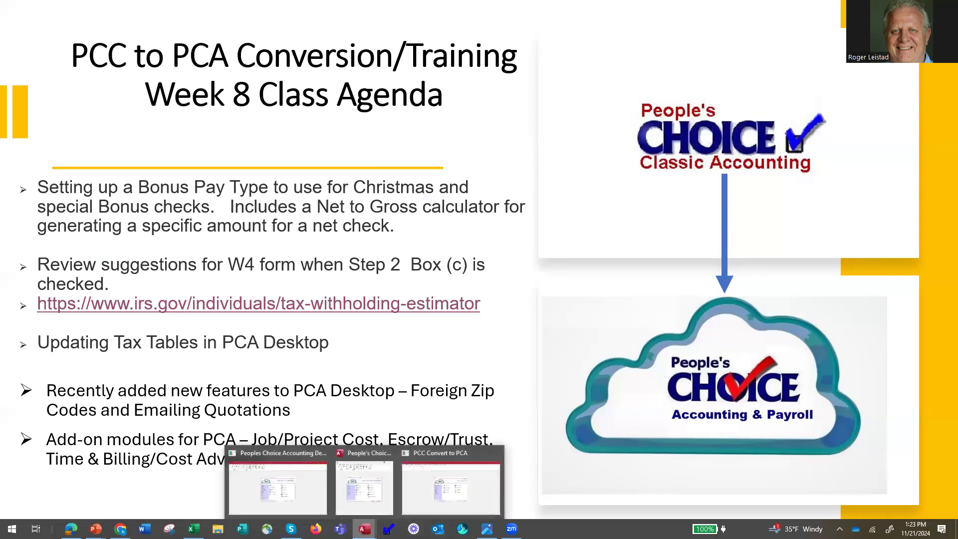
{"action": "left_click", "coordinate": [284, 483]}
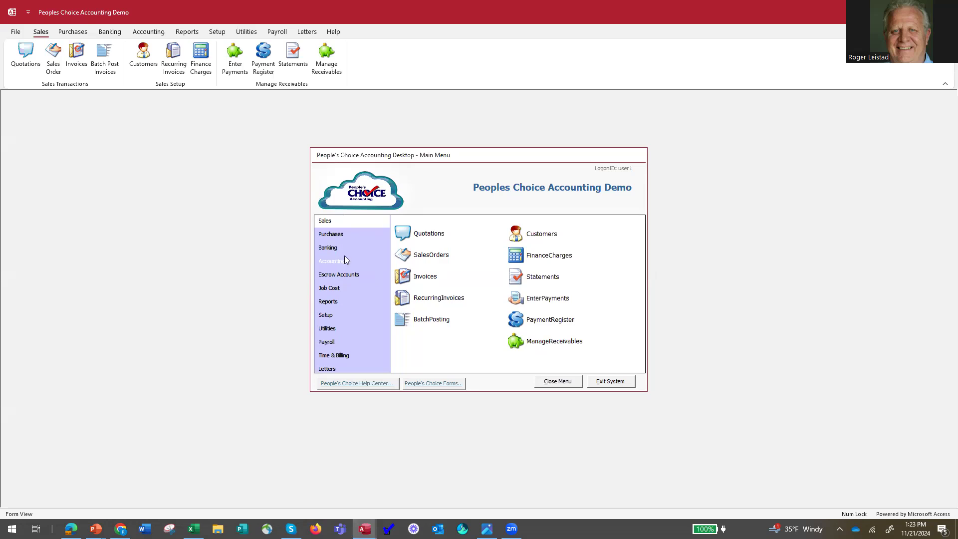
{"action": "left_click", "coordinate": [328, 236]}
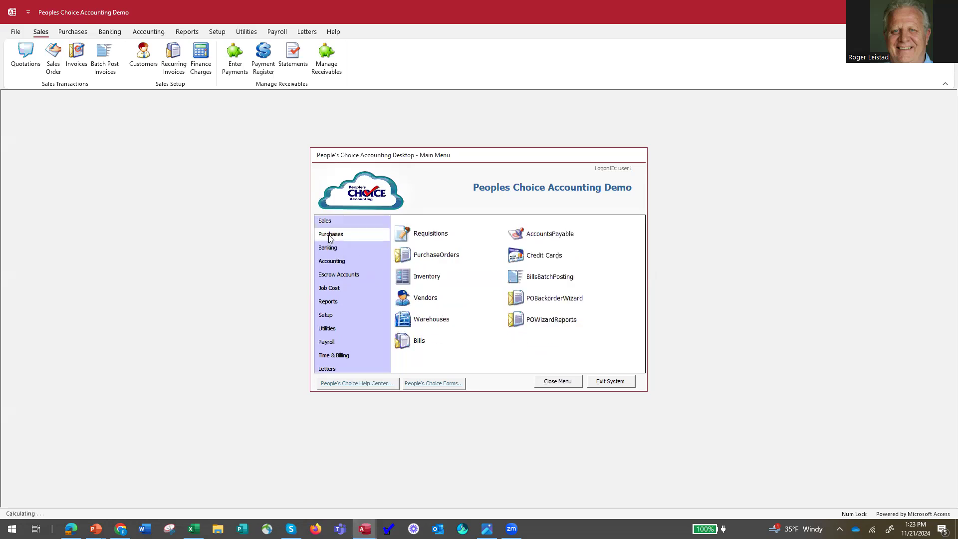
{"action": "left_click", "coordinate": [335, 290]}
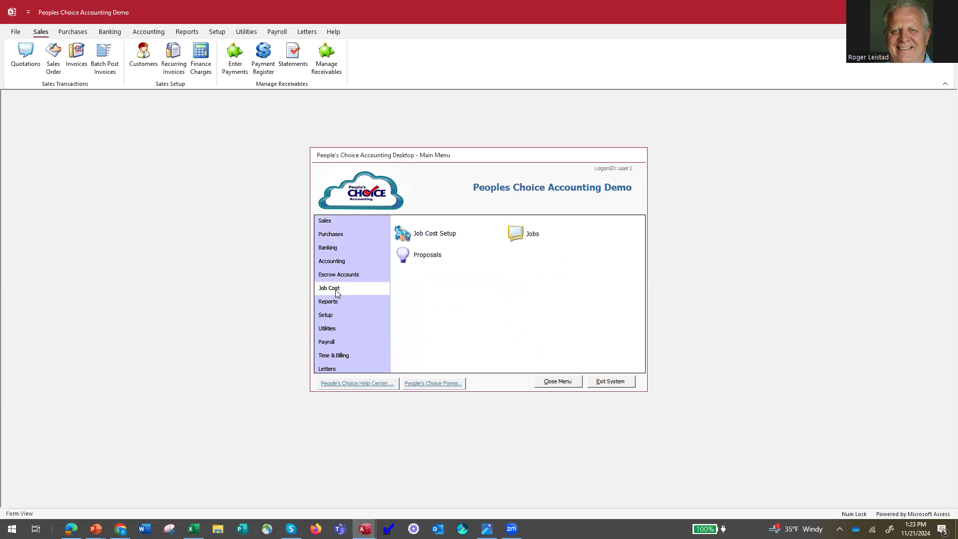
{"action": "left_click", "coordinate": [327, 222]}
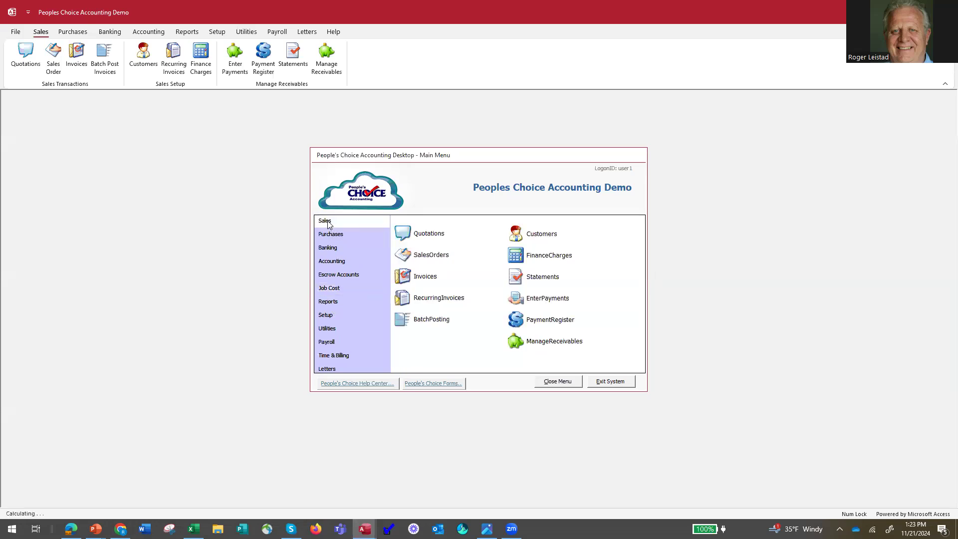
{"action": "left_click", "coordinate": [517, 234]}
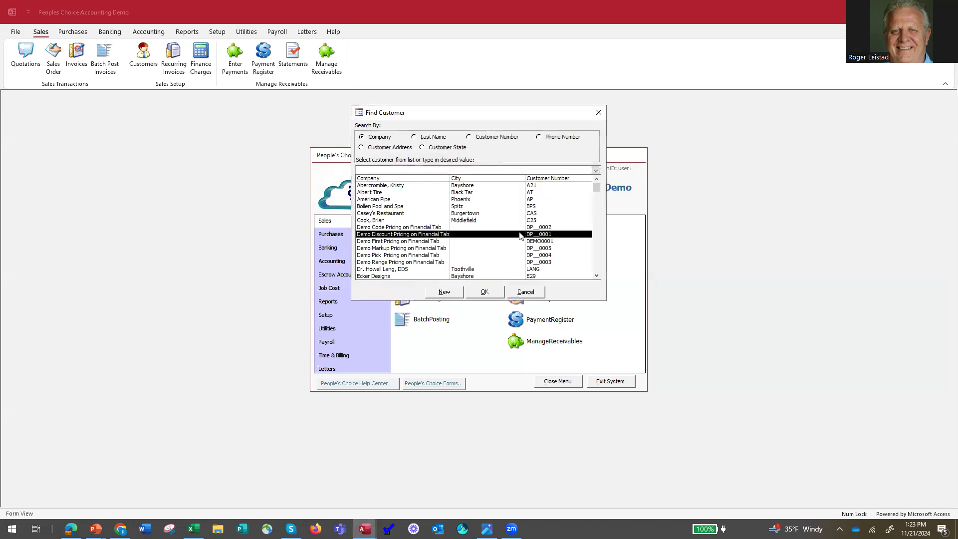
{"action": "left_click", "coordinate": [432, 188]}
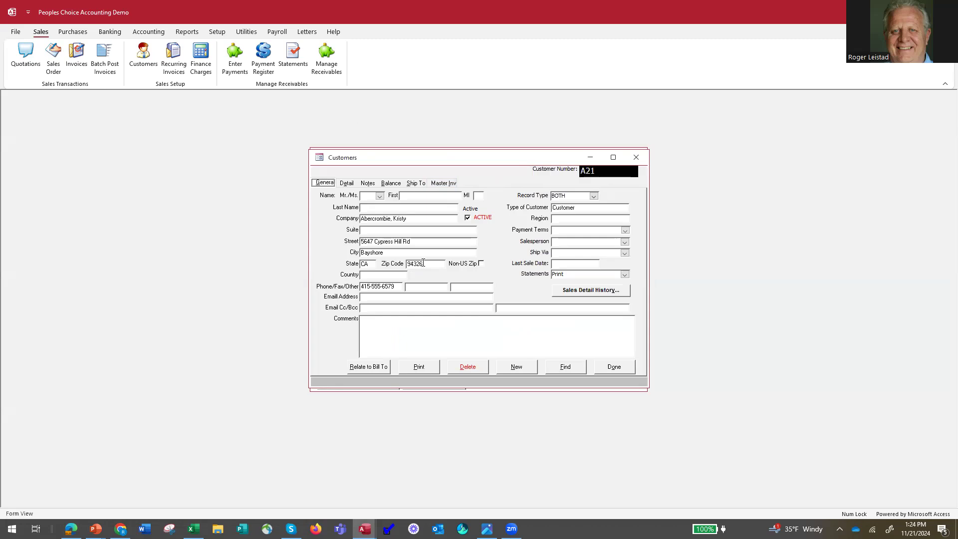
Try to replace the customer's US zip code with an incomplete code and mark it as non-US
{"action": "type", "text": "-"}
{"action": "left_click", "coordinate": [409, 265]}
{"action": "left_click_drag", "start_coordinate": [409, 265], "coordinate": [451, 260]}
{"action": "type", "text": "96"}
{"action": "left_click", "coordinate": [481, 264]}
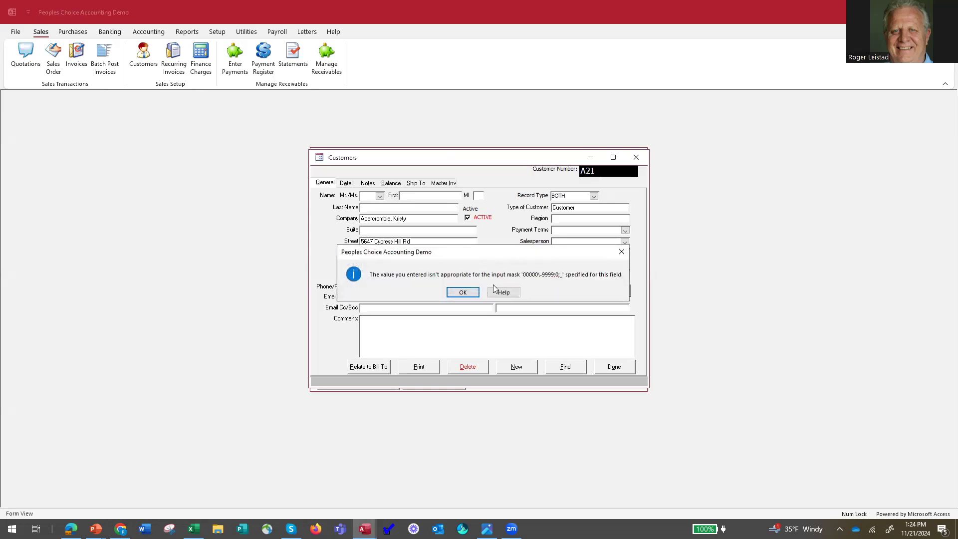
{"action": "left_click", "coordinate": [452, 290]}
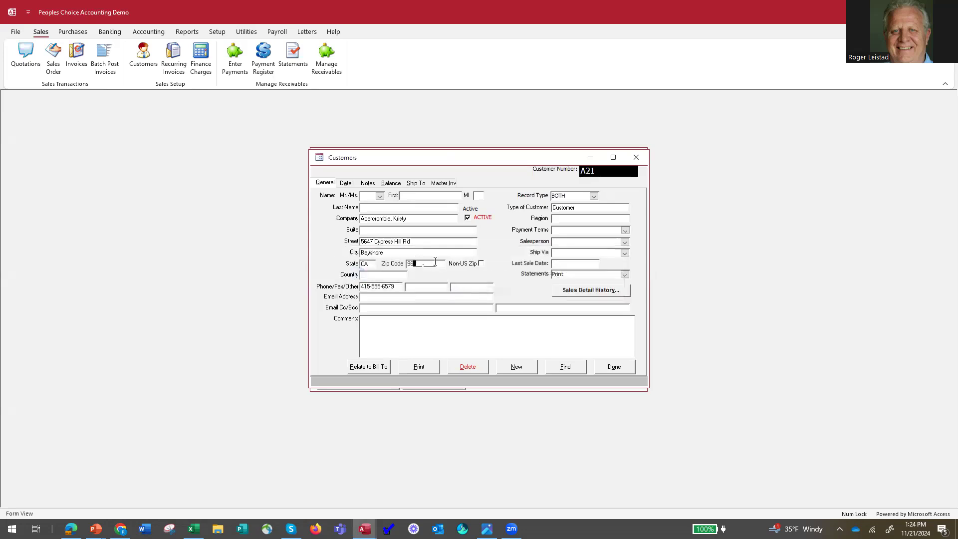
Clear the partial zip code, enable Non-US Zip, enter an alphanumeric foreign postal code, and save the customer record
{"action": "key", "text": "BackSpace"}
{"action": "left_click", "coordinate": [481, 264]}
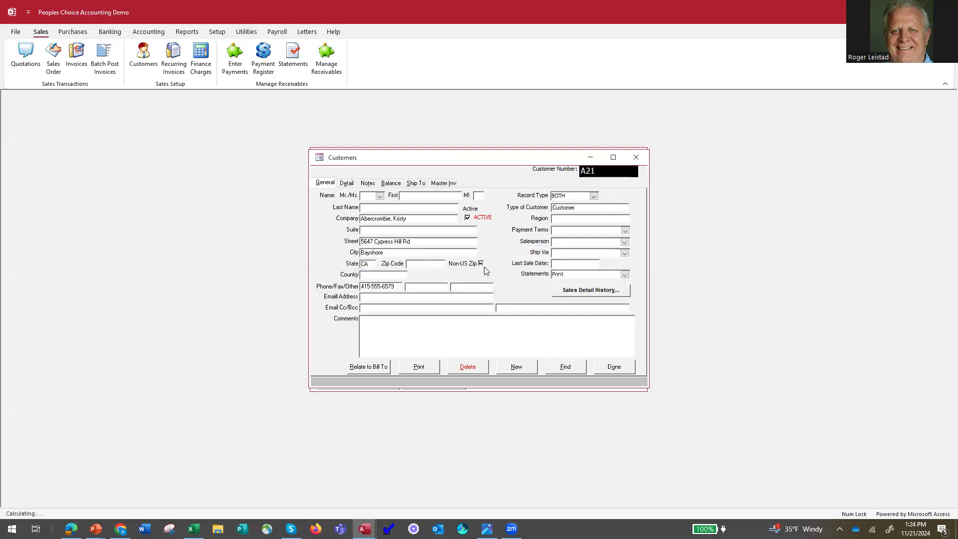
{"action": "left_click", "coordinate": [427, 268]}
{"action": "type", "text": "7kl88"}
{"action": "left_click", "coordinate": [615, 368]}
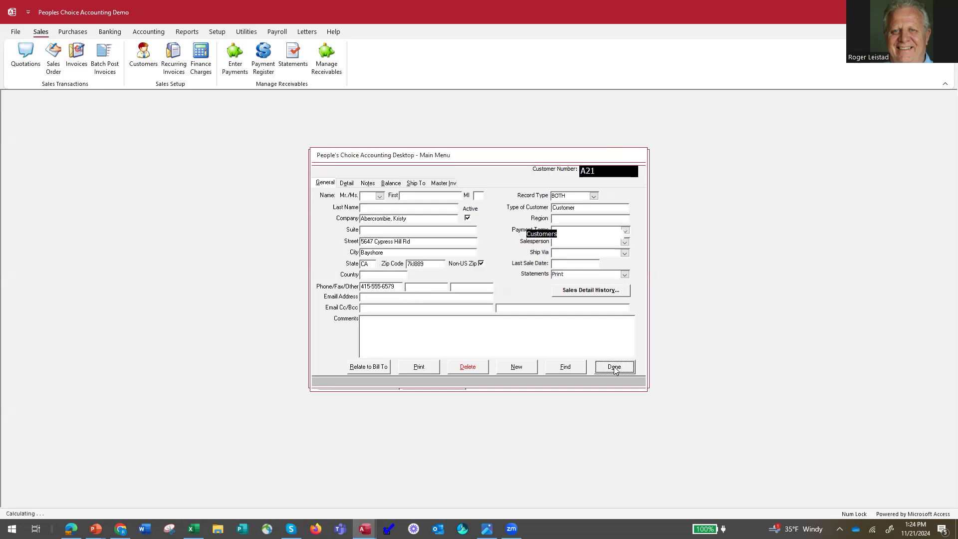
Open the Bollen Pool and Spa invoice, review its print and email options without printing, and close the invoice
{"action": "left_click", "coordinate": [403, 282]}
{"action": "double_click", "coordinate": [427, 186]}
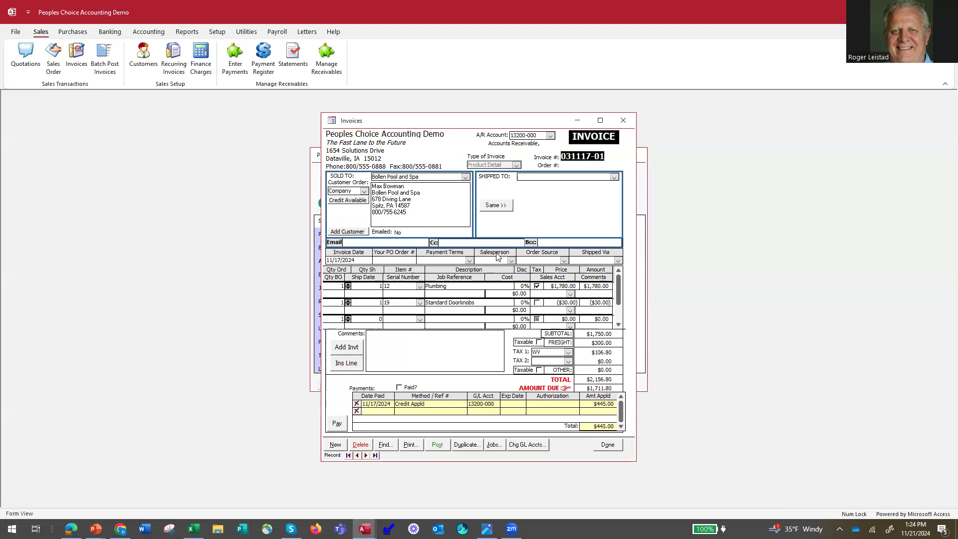
{"action": "left_click", "coordinate": [409, 444]}
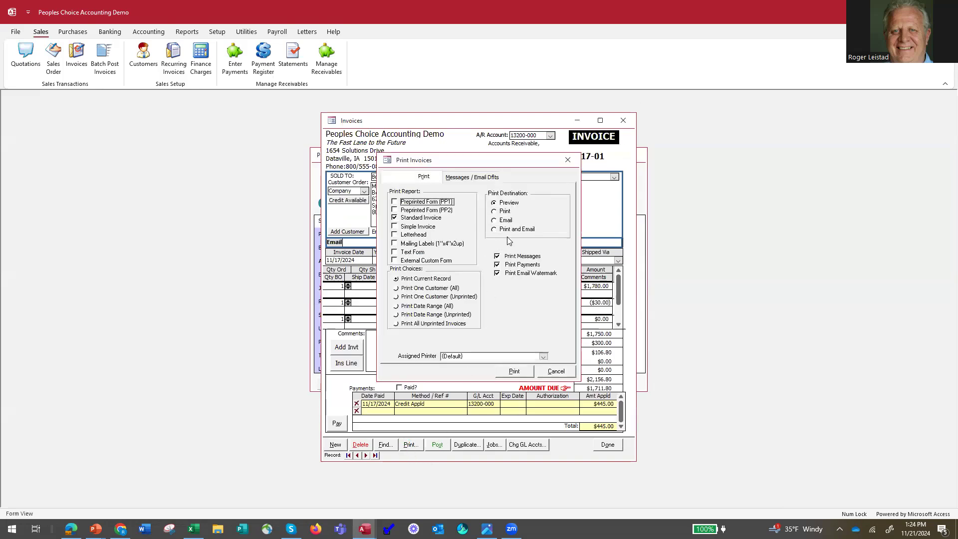
{"action": "left_click", "coordinate": [557, 373]}
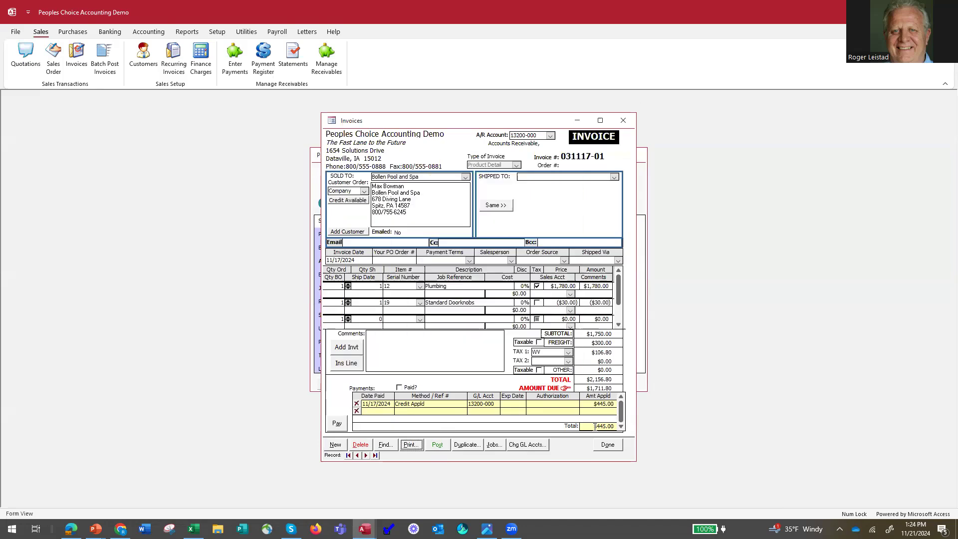
{"action": "left_click", "coordinate": [608, 446]}
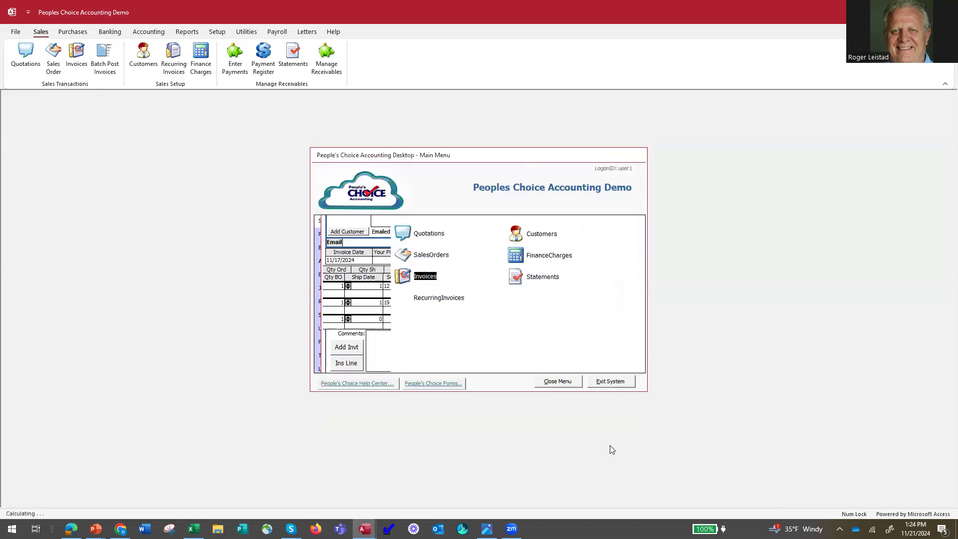
Look over the sales order list, view the Smith's Tile City quotation, and close it
{"action": "left_click", "coordinate": [423, 255]}
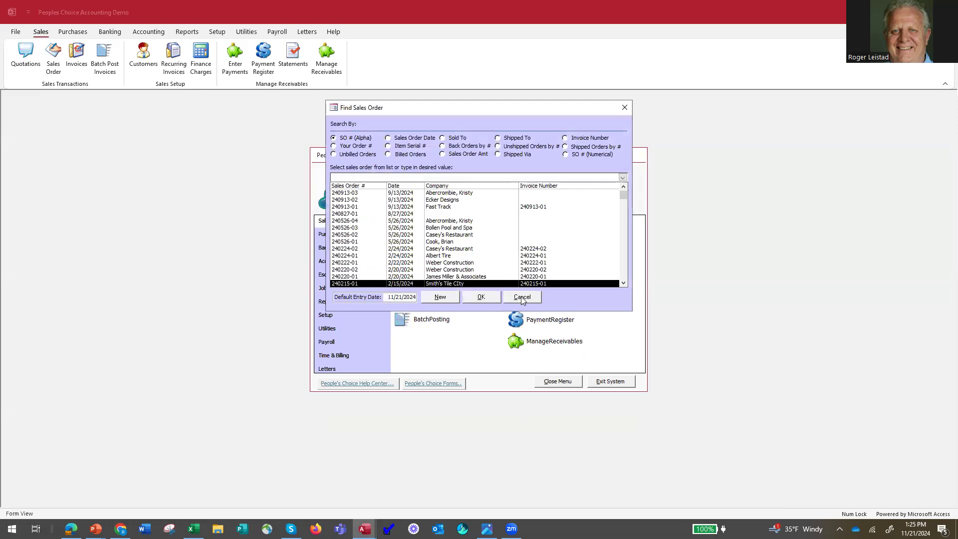
{"action": "left_click", "coordinate": [522, 296]}
{"action": "left_click", "coordinate": [419, 232]}
{"action": "double_click", "coordinate": [470, 191]}
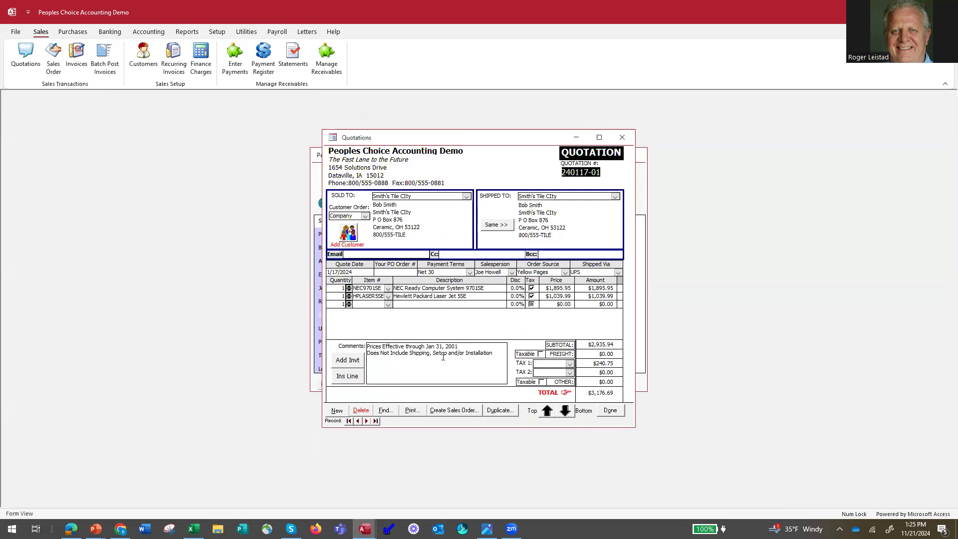
{"action": "left_click", "coordinate": [612, 411]}
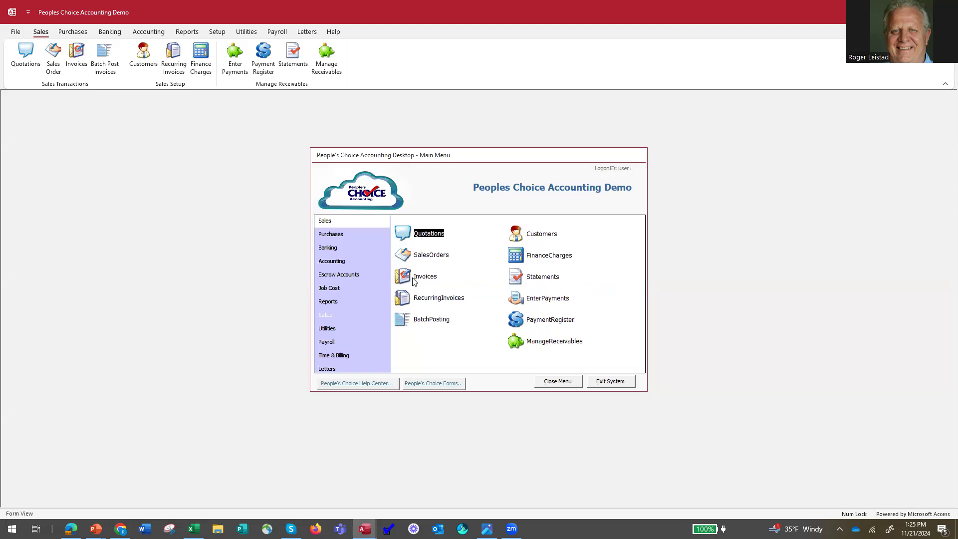
Review the Escrow Accounts functions, and preview the Escrow Balances report from the trust reports
{"action": "left_click", "coordinate": [332, 279]}
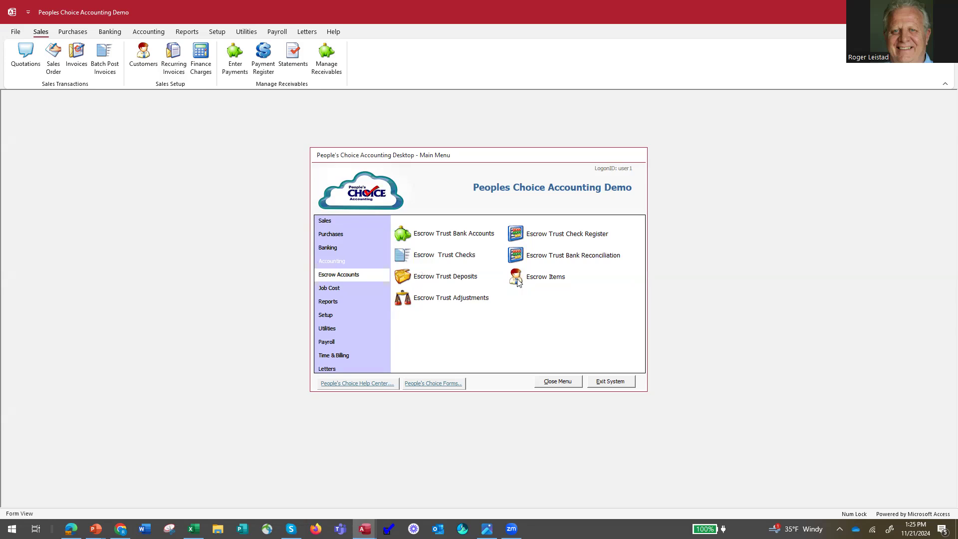
{"action": "left_click", "coordinate": [332, 304]}
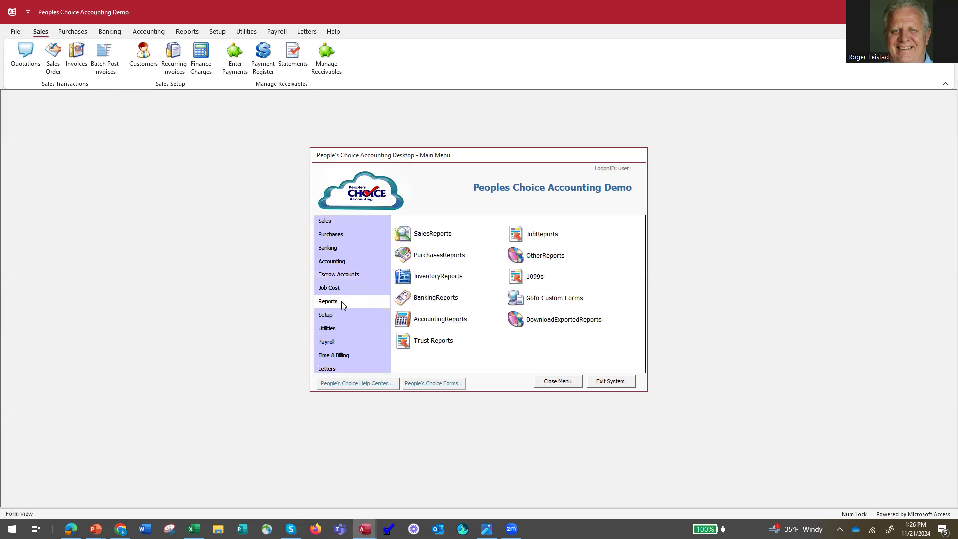
{"action": "left_click", "coordinate": [432, 341]}
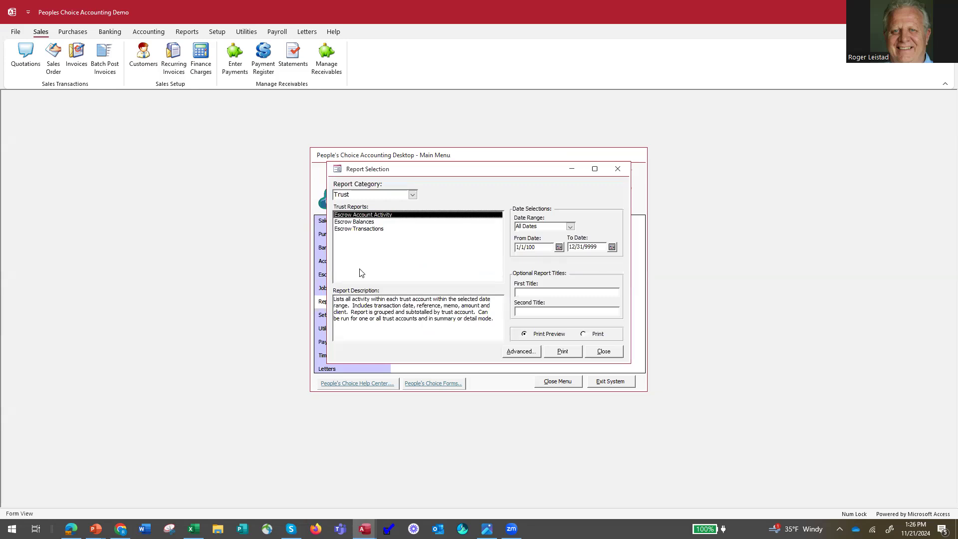
{"action": "left_click", "coordinate": [364, 222]}
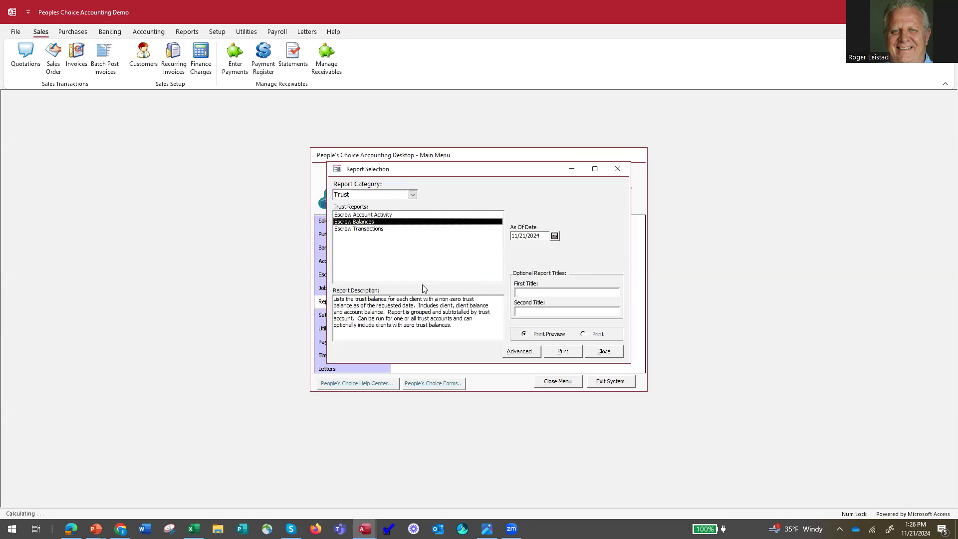
{"action": "left_click", "coordinate": [562, 352]}
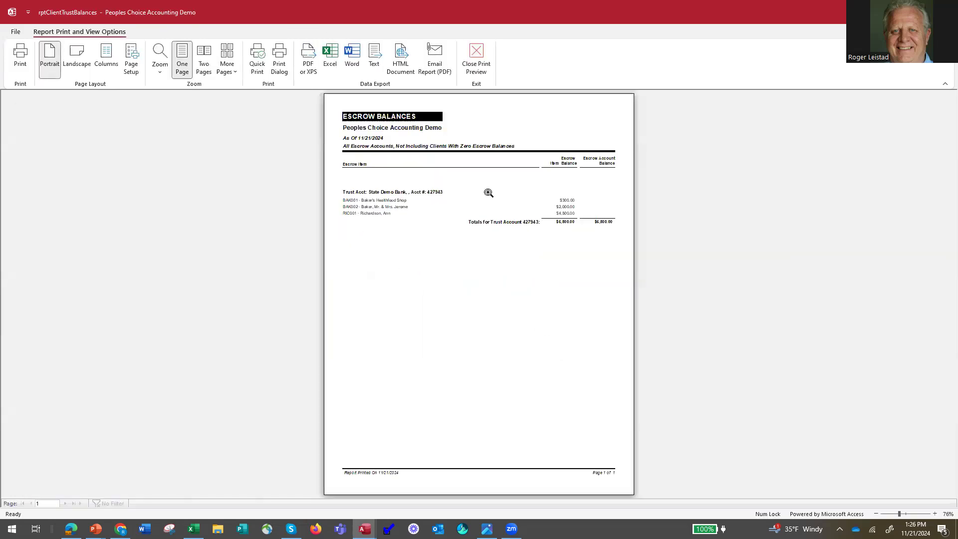
Zoom in on the Escrow Balances report to read its balances, and close the preview and the report selection
{"action": "left_click", "coordinate": [498, 203]}
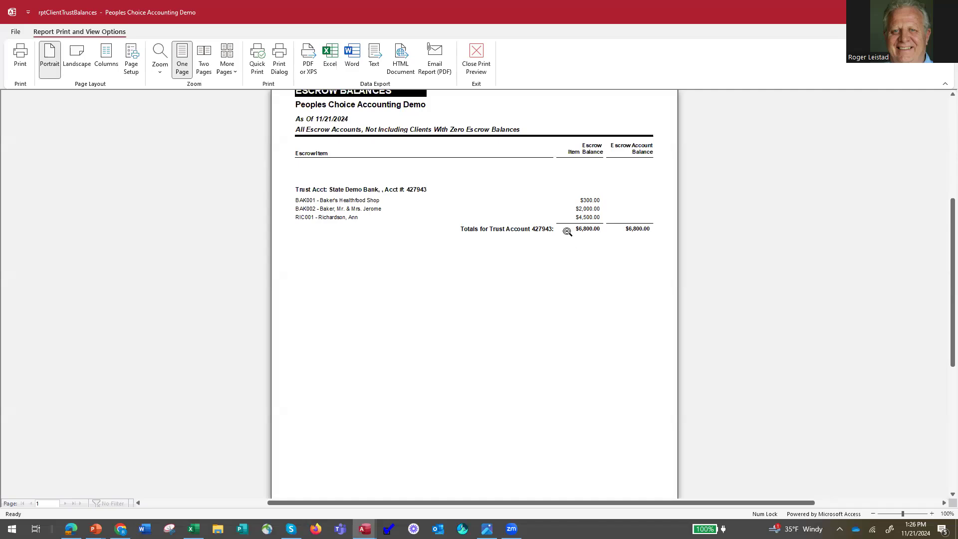
{"action": "left_click", "coordinate": [476, 63]}
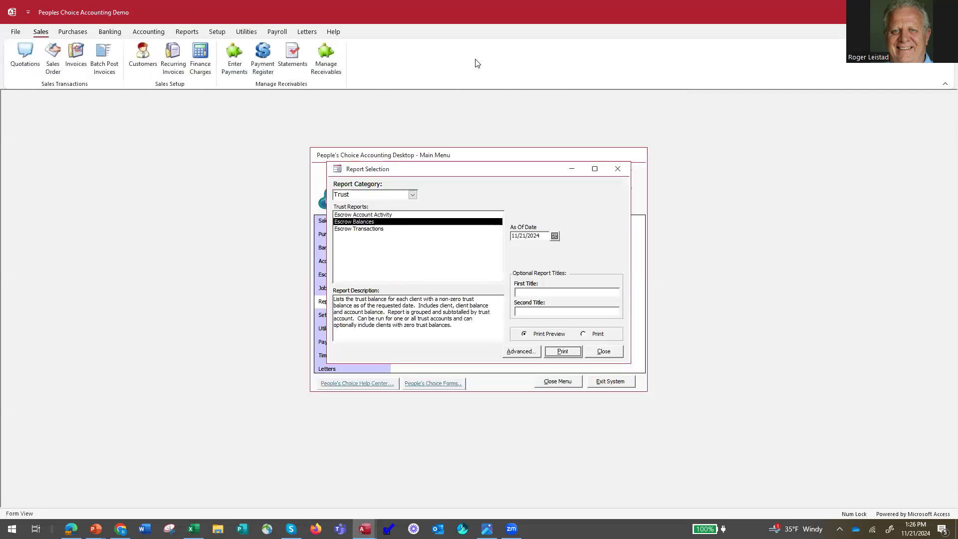
{"action": "left_click", "coordinate": [604, 352]}
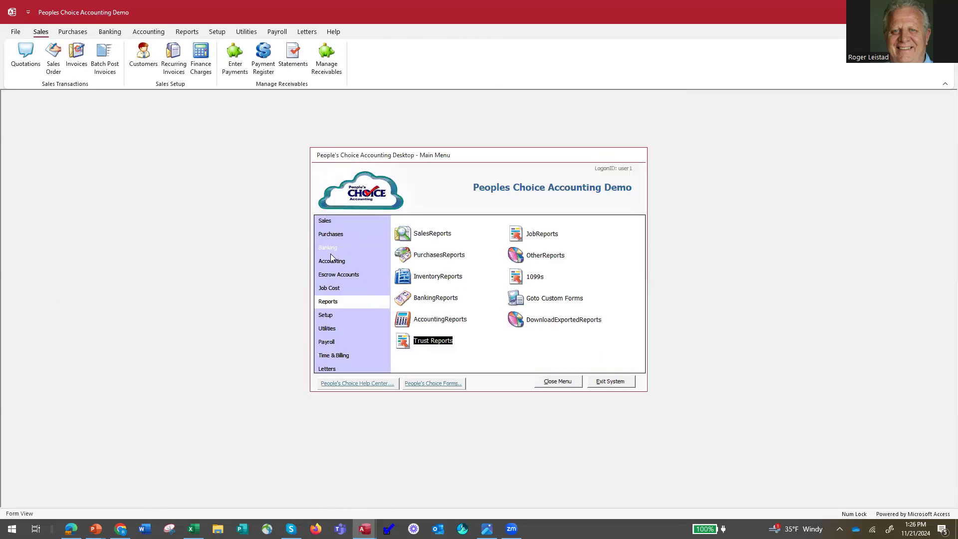
Open the escrow trust check made out to Realty Firm, look through its client list, and close the check writer
{"action": "left_click", "coordinate": [330, 253]}
{"action": "left_click", "coordinate": [331, 276]}
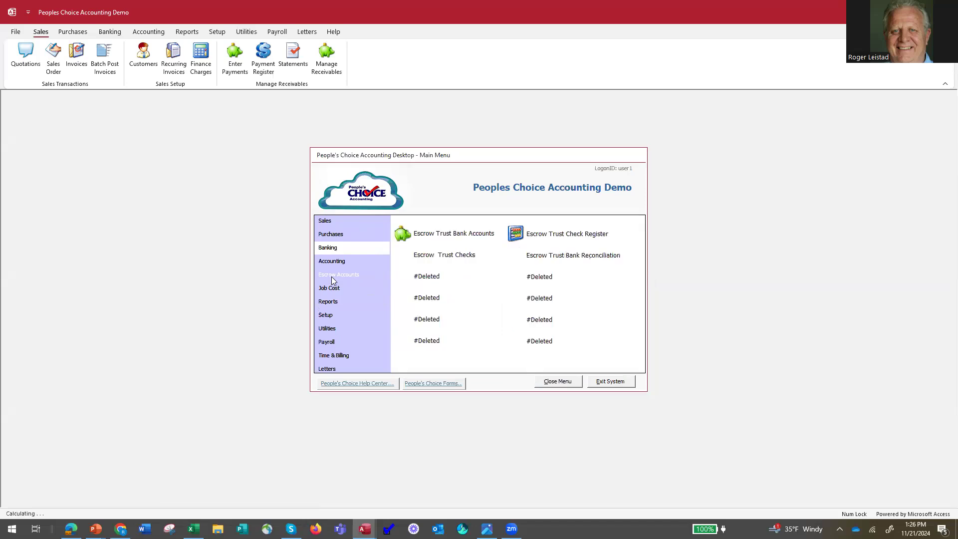
{"action": "left_click", "coordinate": [402, 256]}
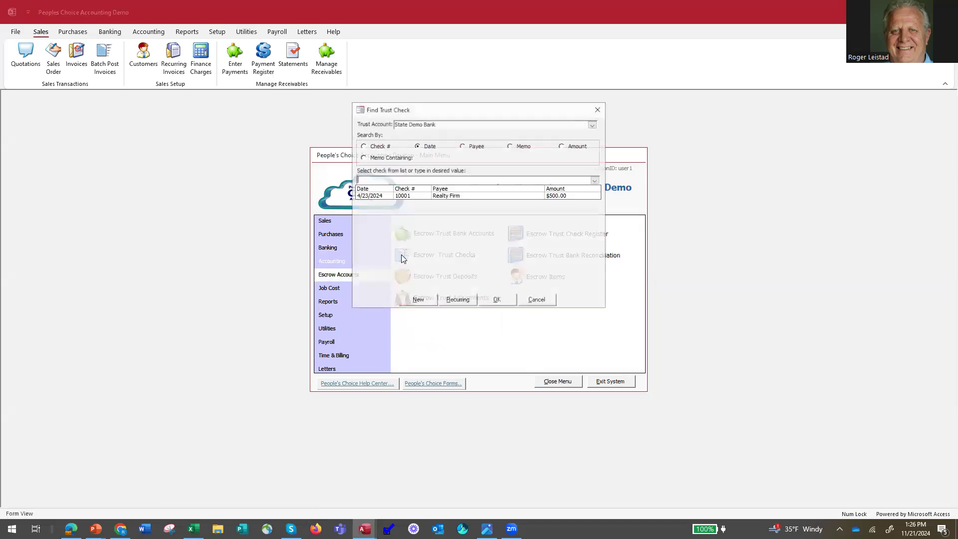
{"action": "left_click", "coordinate": [445, 197]}
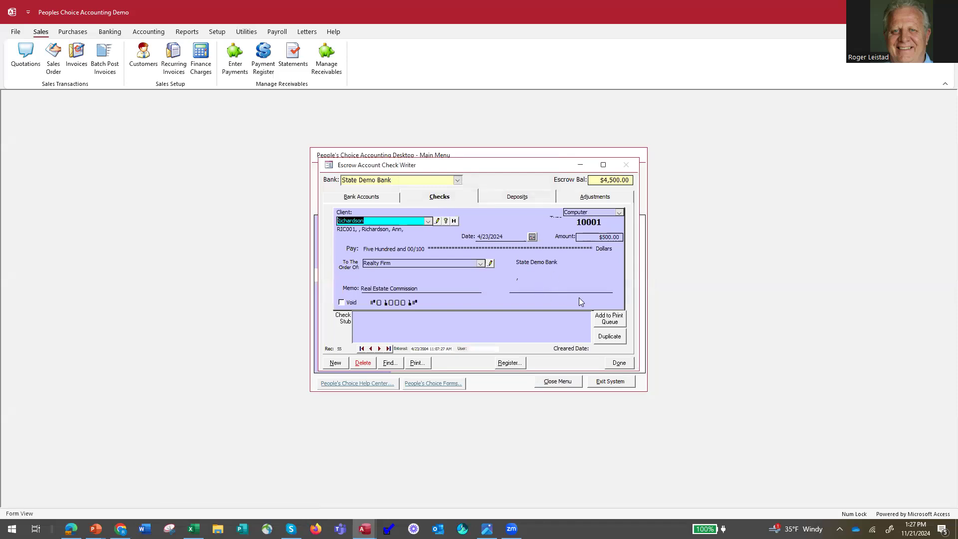
{"action": "left_click", "coordinate": [430, 221]}
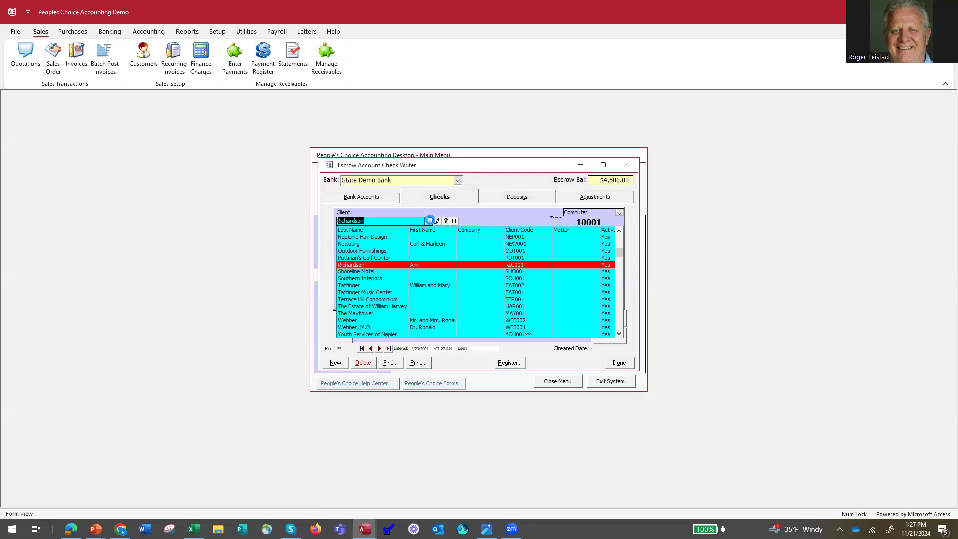
{"action": "left_click", "coordinate": [431, 222]}
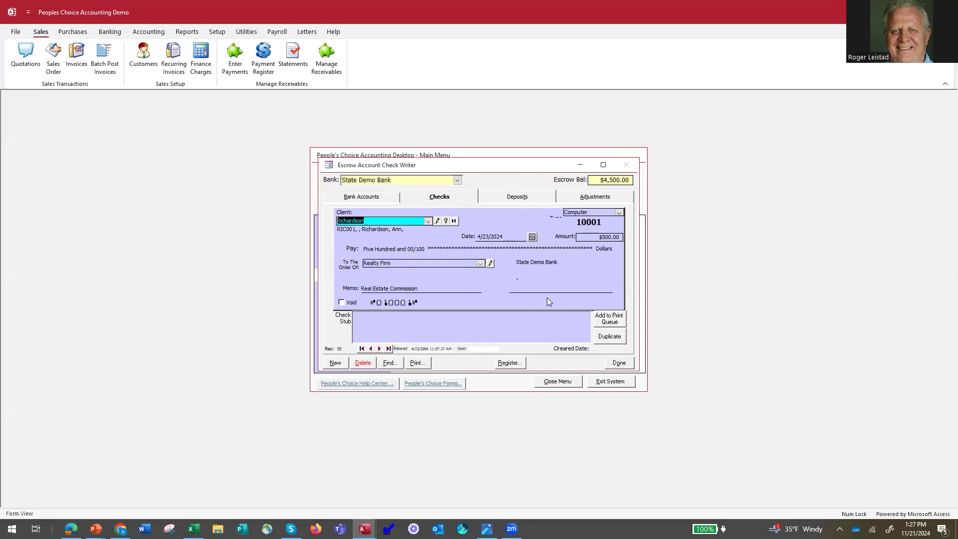
{"action": "left_click", "coordinate": [620, 365]}
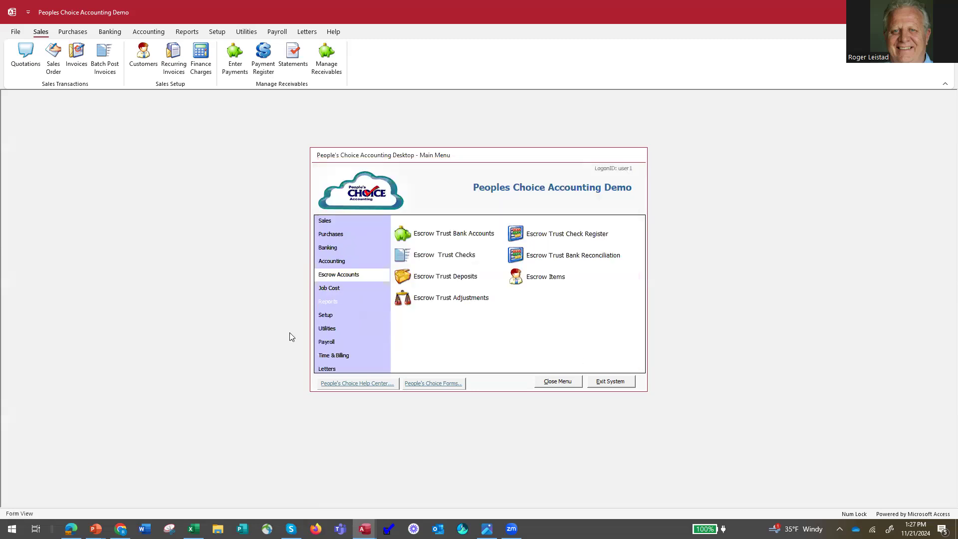
Review the project types, supervisors, income categories and expense categories in Job Cost Setup, and close it
{"action": "left_click", "coordinate": [335, 288]}
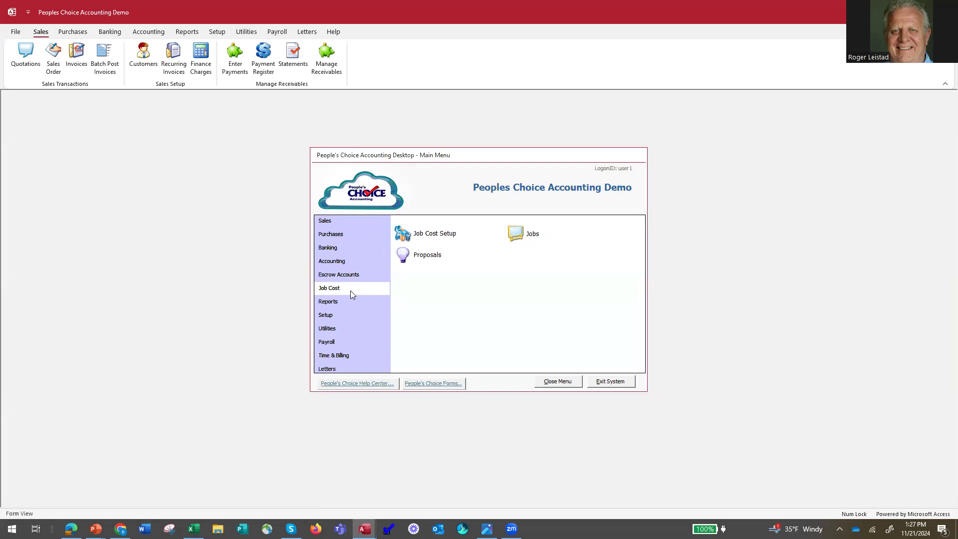
{"action": "left_click", "coordinate": [402, 232]}
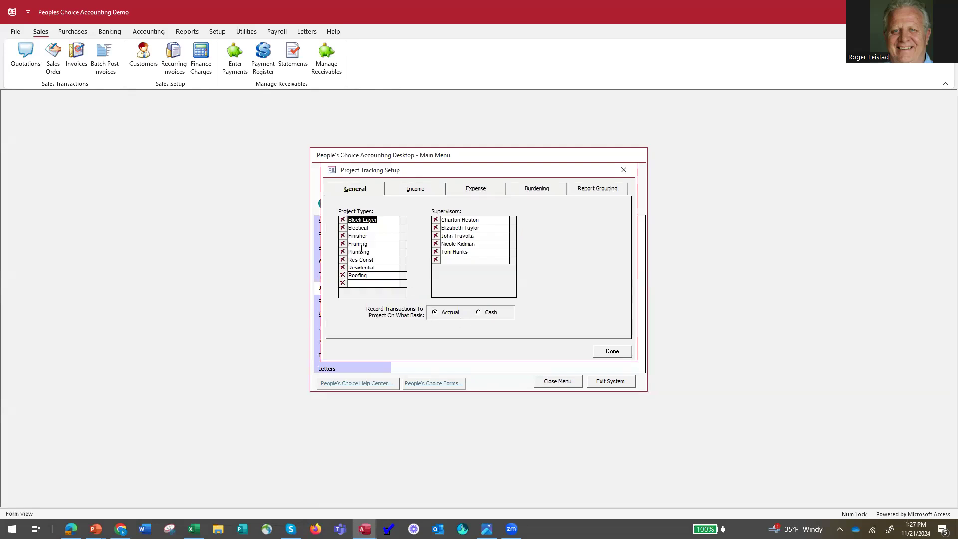
{"action": "left_click", "coordinate": [417, 191]}
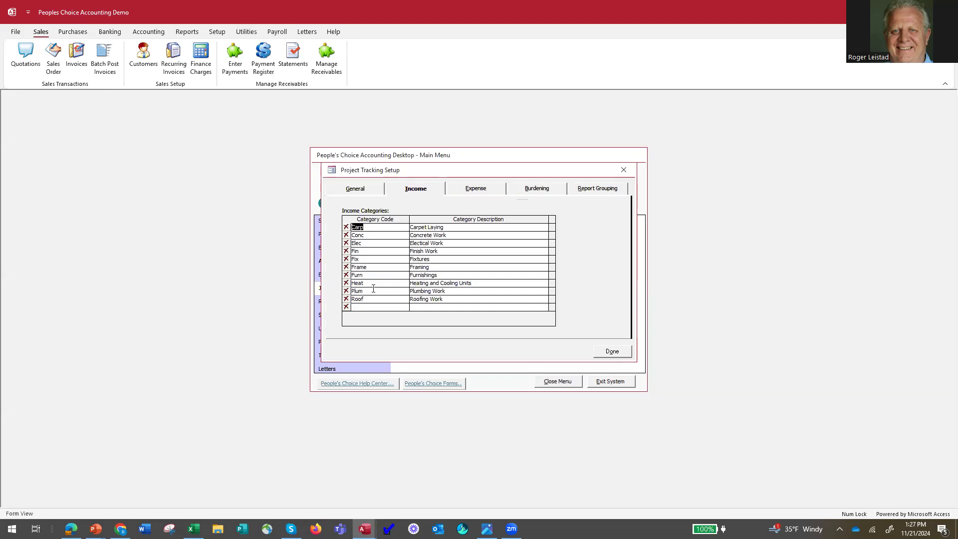
{"action": "left_click", "coordinate": [479, 192]}
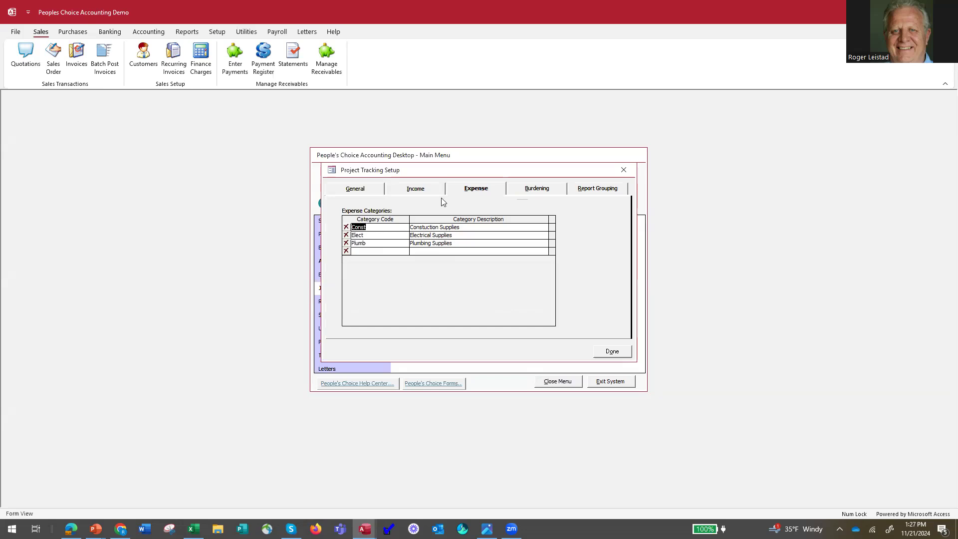
{"action": "left_click", "coordinate": [355, 190]}
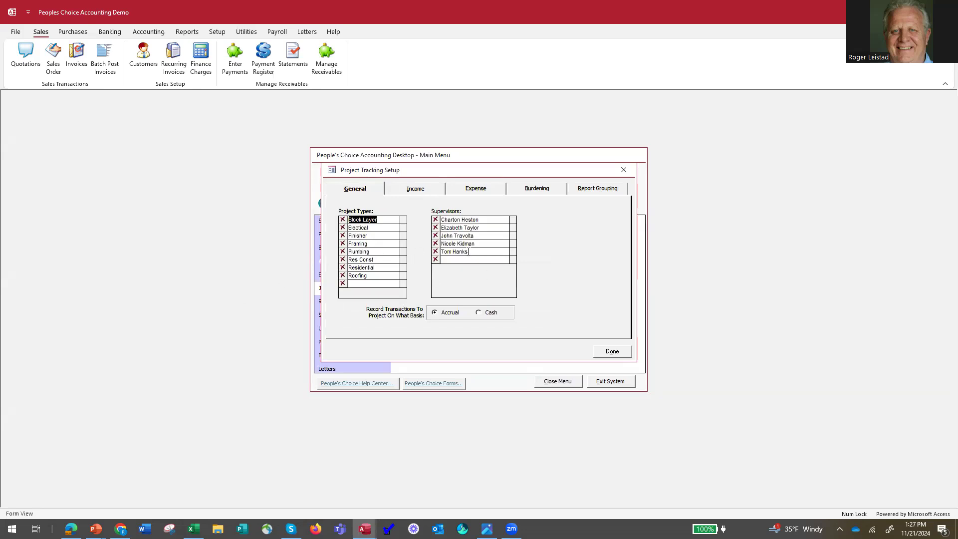
{"action": "left_click", "coordinate": [612, 352]}
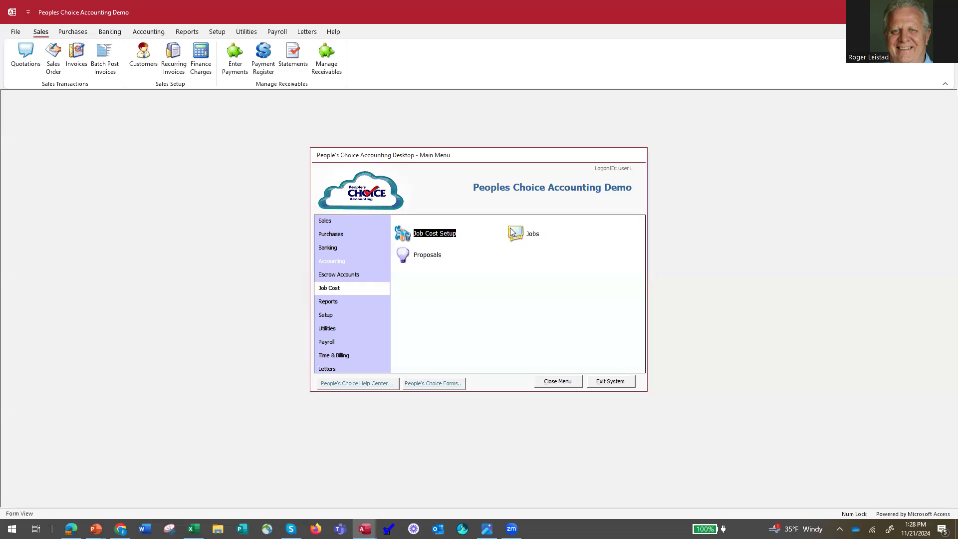
Find the Cook House Construction project (NewJob1), review its general, income and expense details, and close it
{"action": "left_click", "coordinate": [516, 230]}
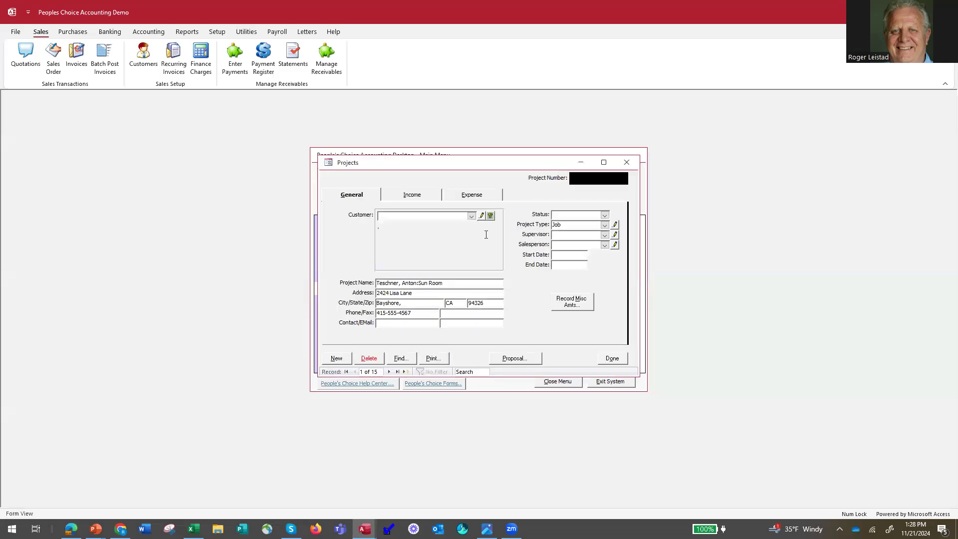
{"action": "left_click", "coordinate": [401, 358]}
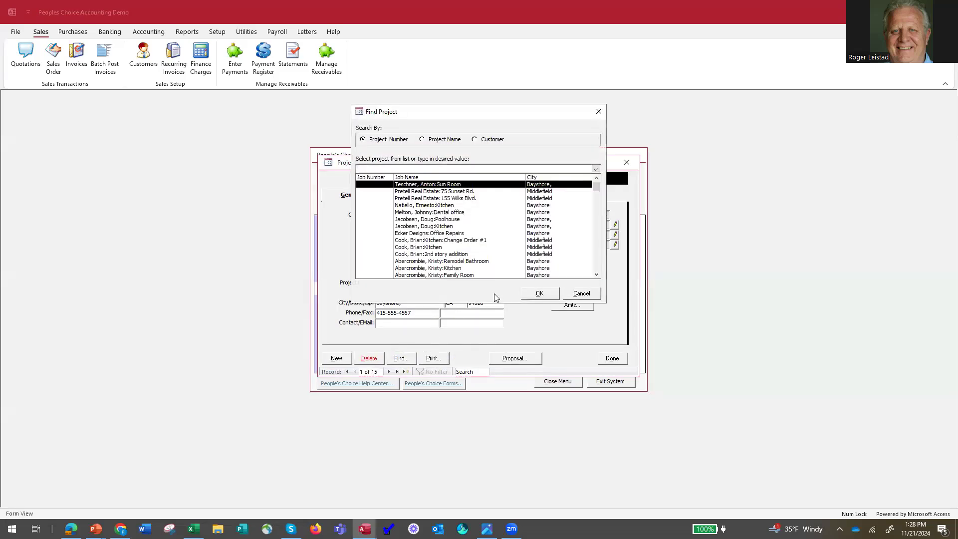
{"action": "left_click_drag", "start_coordinate": [597, 187], "coordinate": [596, 286]}
{"action": "left_click", "coordinate": [410, 275]}
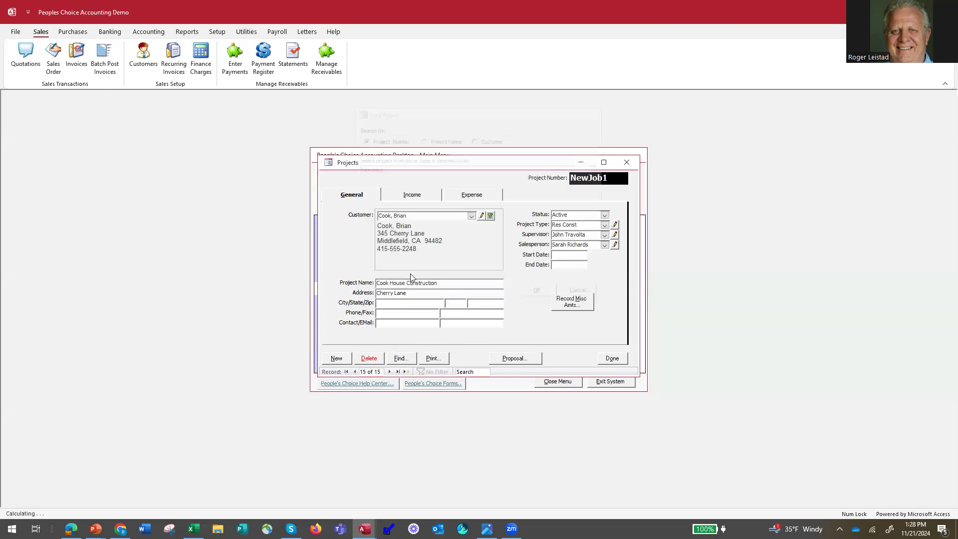
{"action": "left_click", "coordinate": [406, 197]}
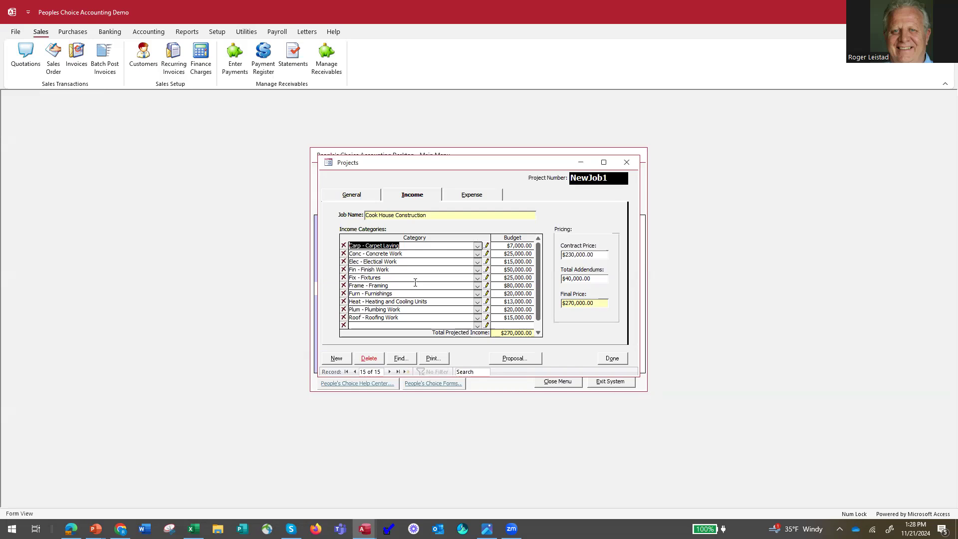
{"action": "left_click", "coordinate": [472, 195]}
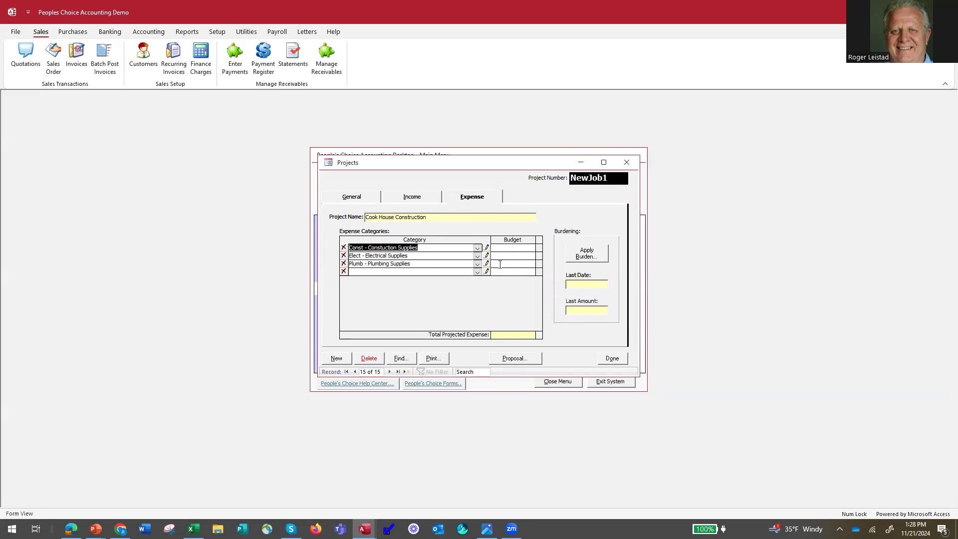
{"action": "left_click", "coordinate": [613, 359]}
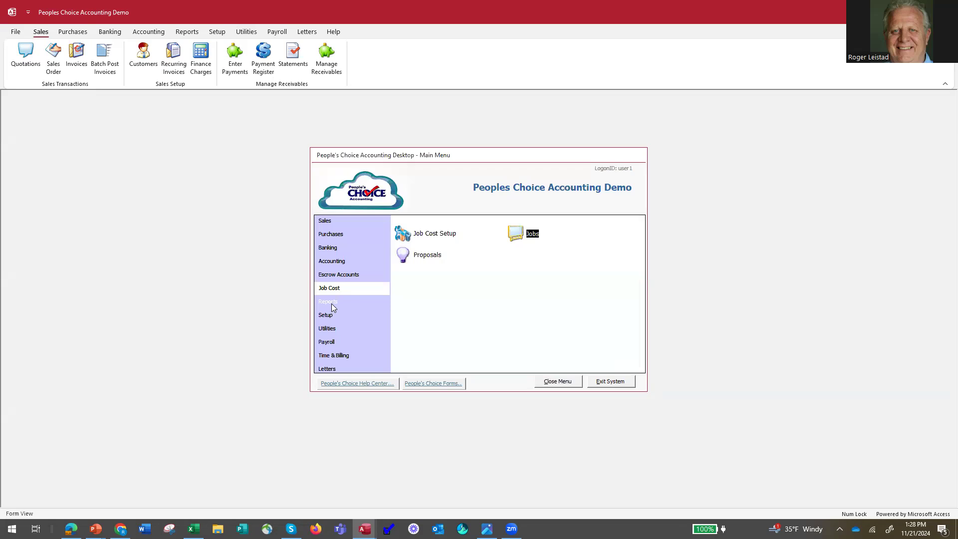
Preview the Job Actual to Budget report for the single job NewJob1, and close the report windows
{"action": "left_click", "coordinate": [329, 302]}
{"action": "left_click", "coordinate": [518, 234]}
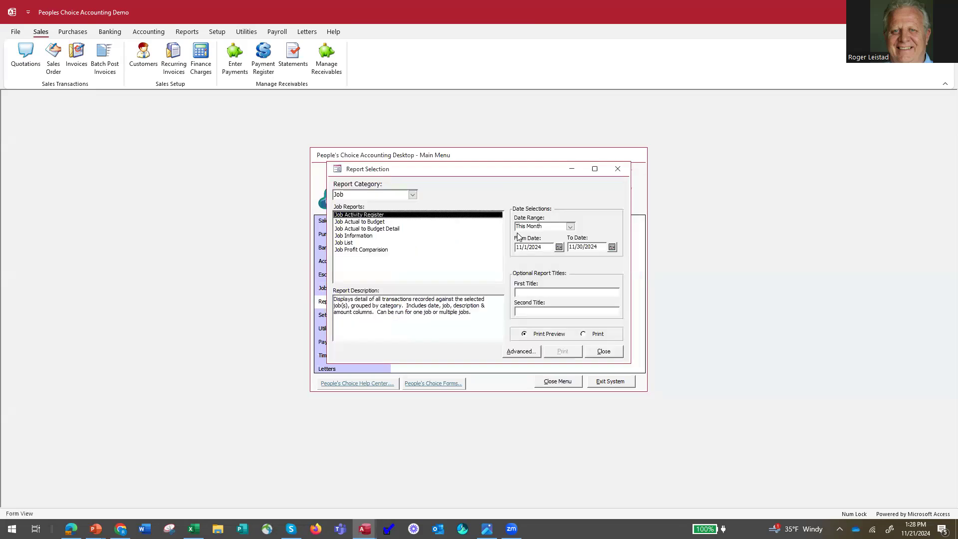
{"action": "left_click", "coordinate": [369, 223]}
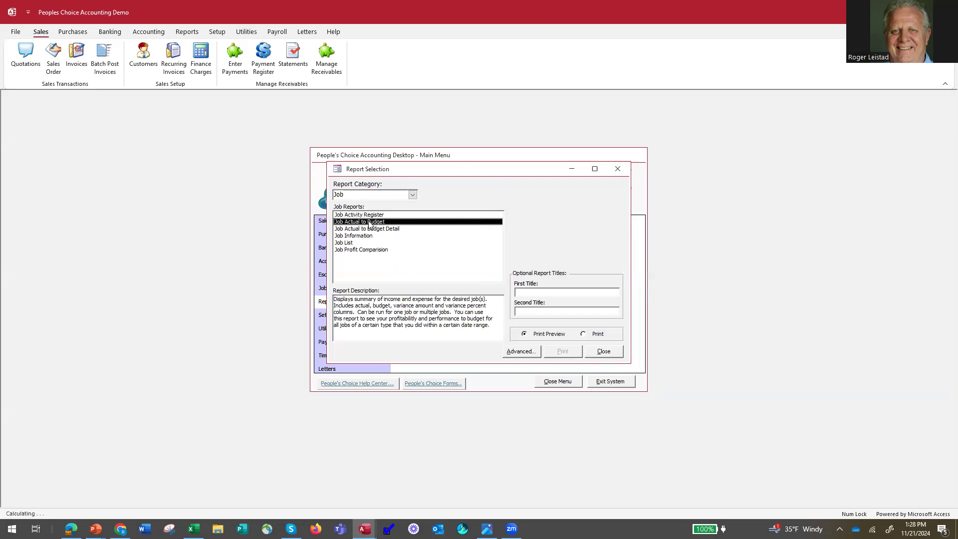
{"action": "left_click", "coordinate": [520, 353]}
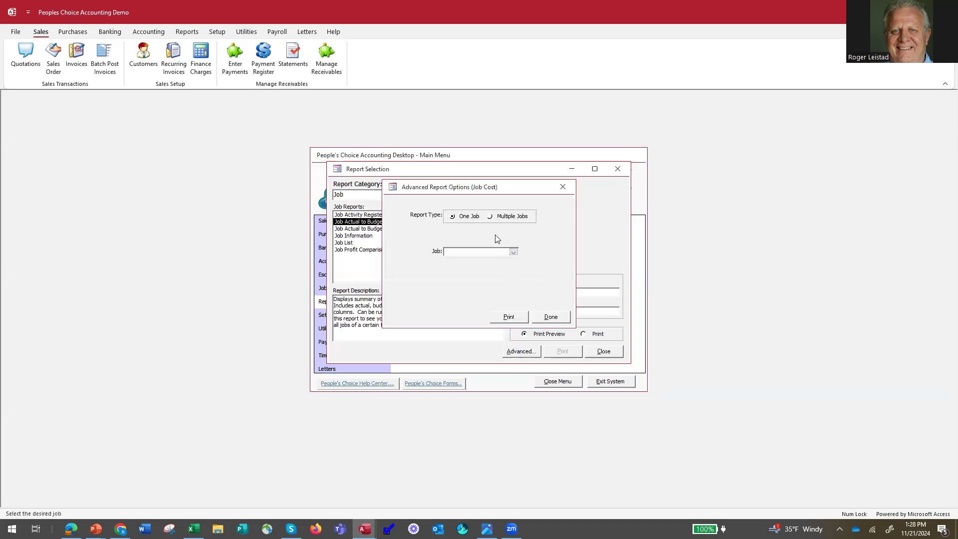
{"action": "left_click", "coordinate": [513, 252]}
{"action": "left_click", "coordinate": [465, 358]}
{"action": "left_click", "coordinate": [510, 318]}
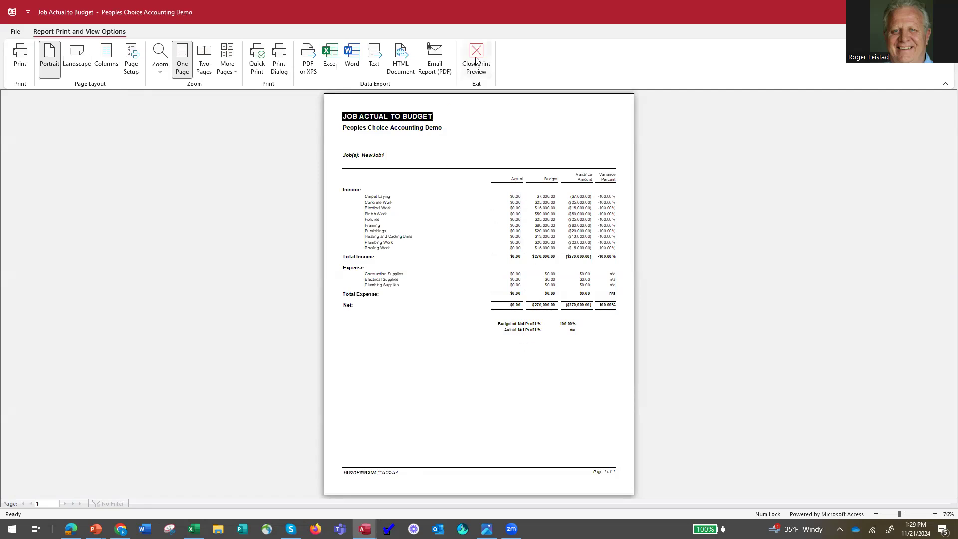
{"action": "left_click", "coordinate": [477, 62]}
{"action": "left_click", "coordinate": [549, 318]}
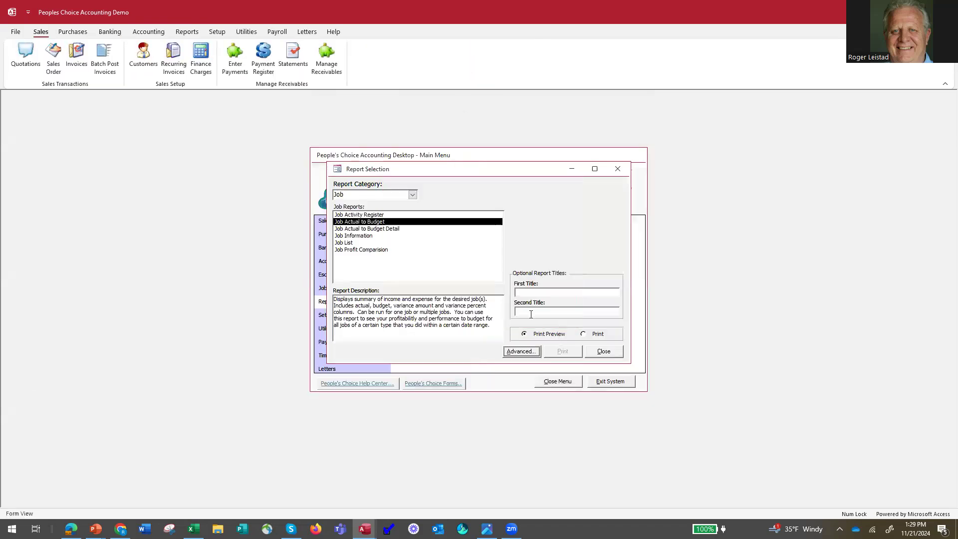
{"action": "left_click", "coordinate": [604, 352]}
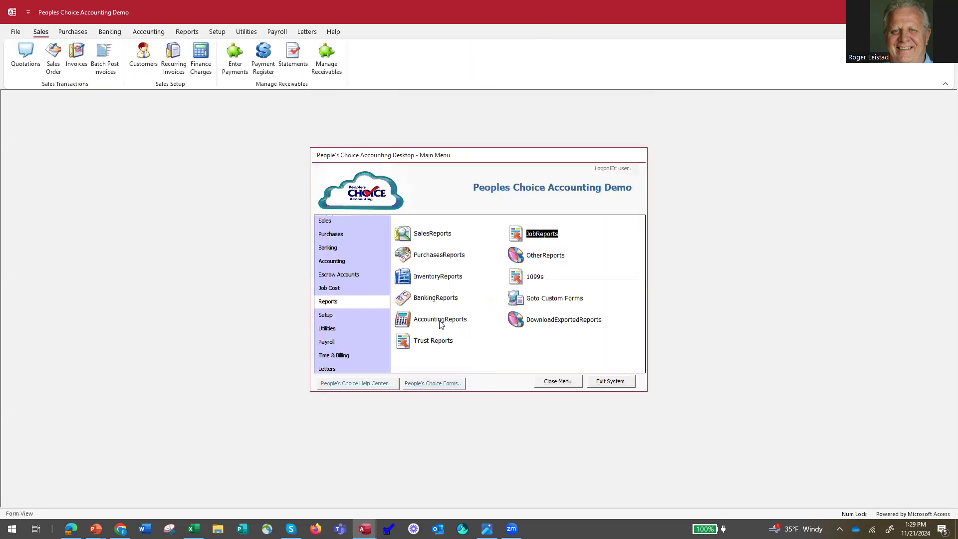
Check the accrual or cash basis setting for recording project transactions in Job Cost Setup, and close it
{"action": "left_click", "coordinate": [326, 289]}
{"action": "left_click", "coordinate": [427, 233]}
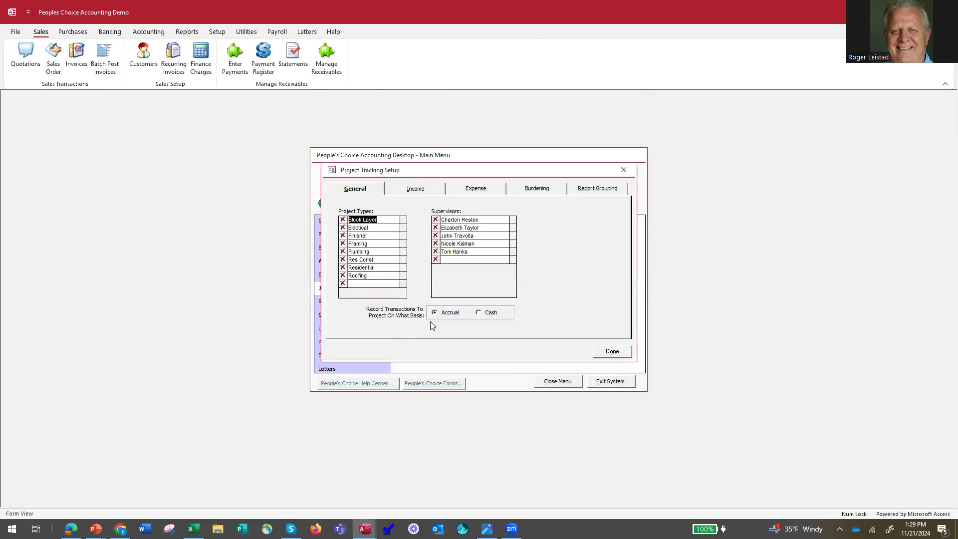
{"action": "left_click", "coordinate": [611, 354]}
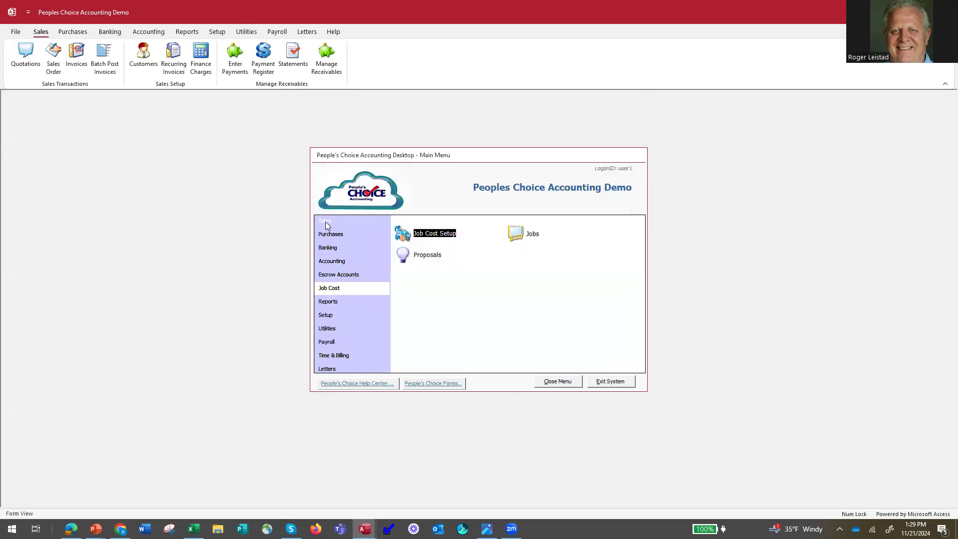
Open the Bollen Pool and Spa sales invoice dated 11/17/2024
{"action": "left_click", "coordinate": [326, 221]}
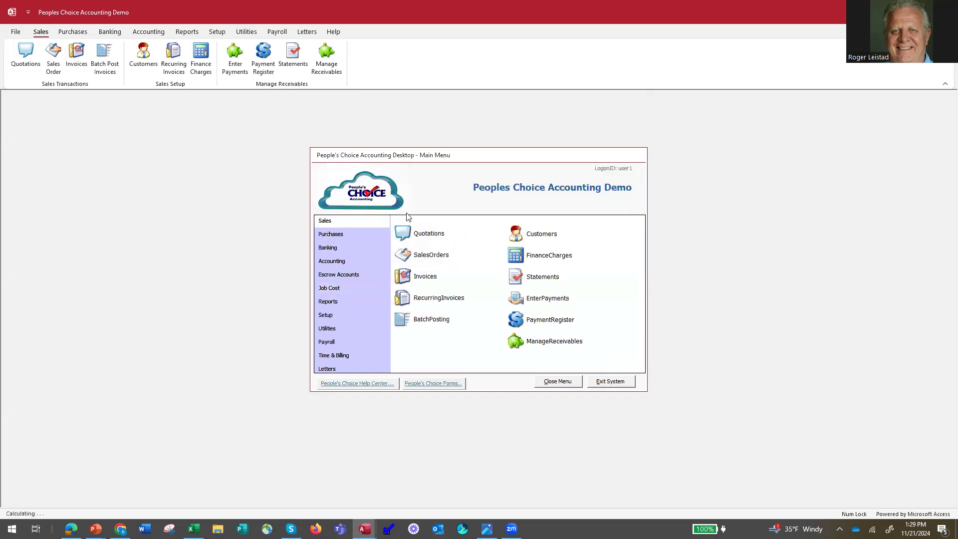
{"action": "left_click", "coordinate": [423, 277]}
{"action": "left_click", "coordinate": [426, 193]}
{"action": "double_click", "coordinate": [426, 186]}
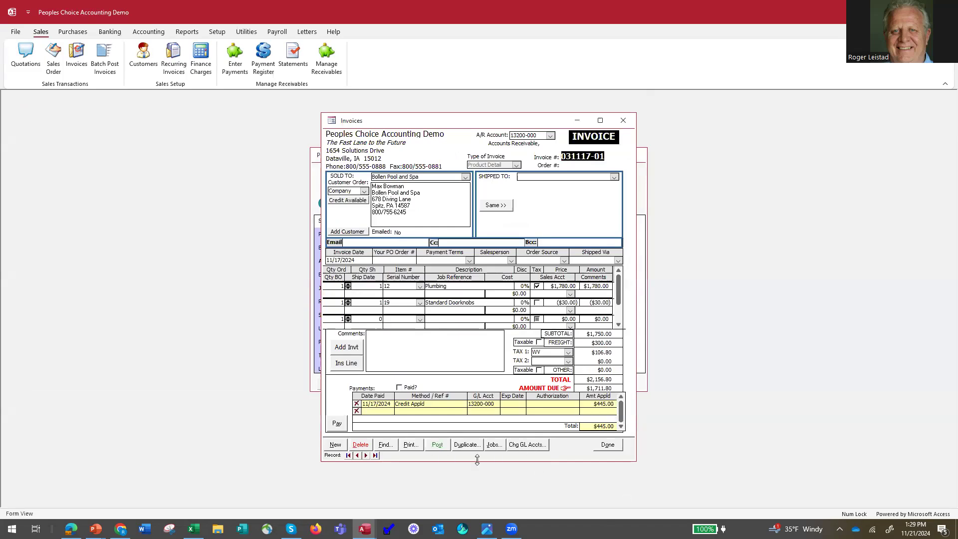
Allocate the invoice's full $2,156.80 to NewJob1 - Cook House Construction under Fin - Finish Work, and close the invoice
{"action": "left_click", "coordinate": [491, 446]}
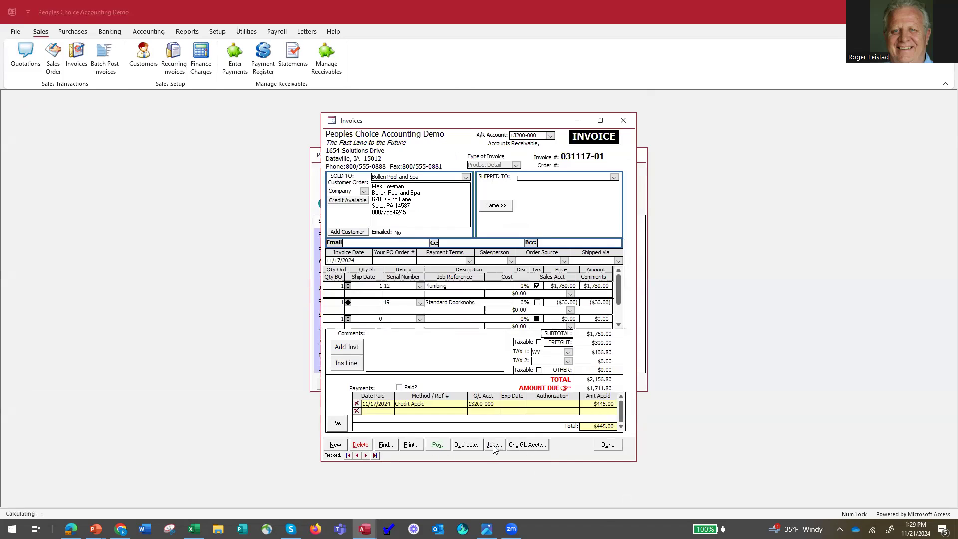
{"action": "left_click", "coordinate": [446, 188]}
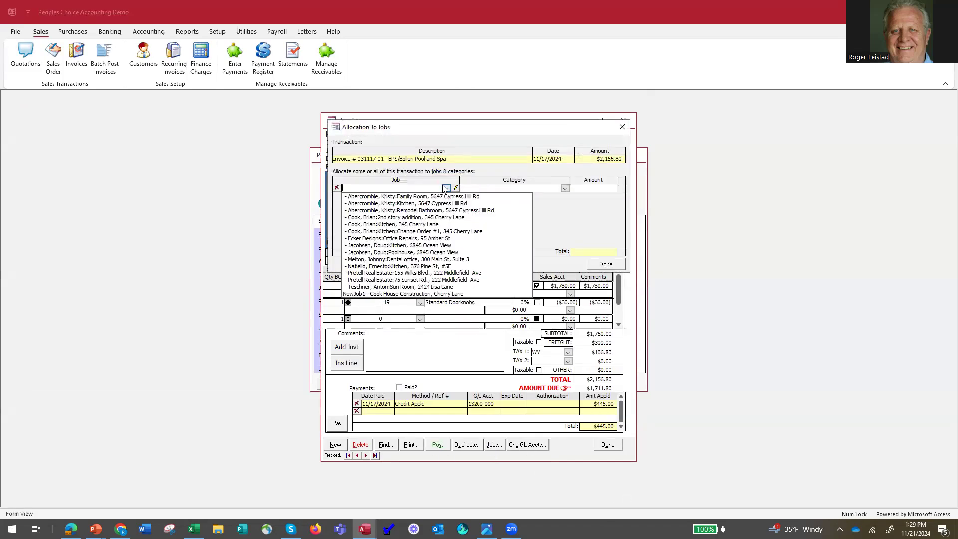
{"action": "left_click", "coordinate": [424, 294]}
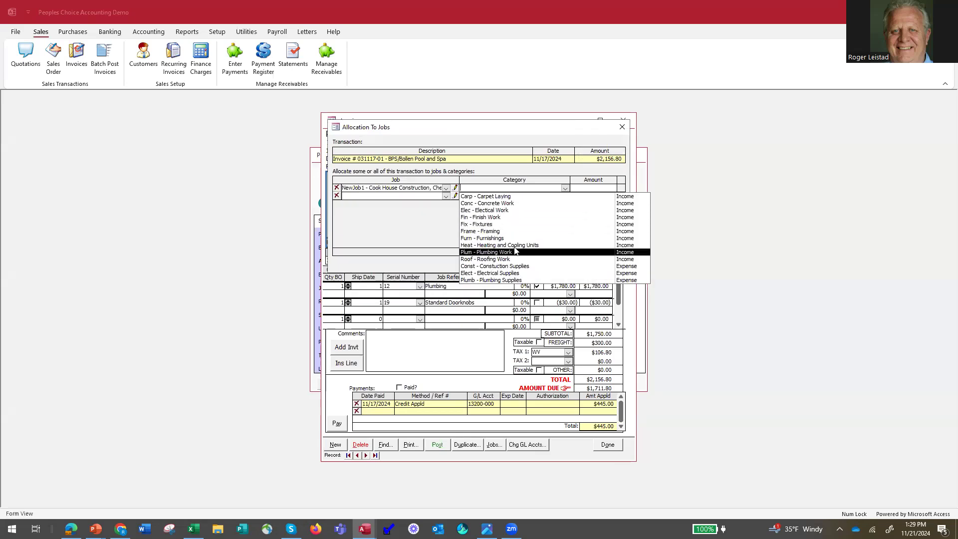
{"action": "left_click", "coordinate": [499, 218]}
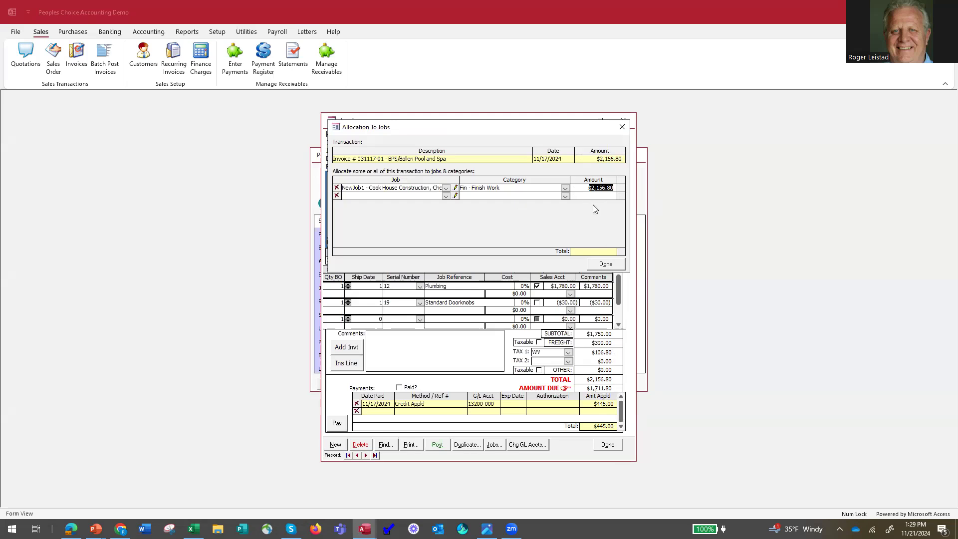
{"action": "left_click", "coordinate": [595, 265]}
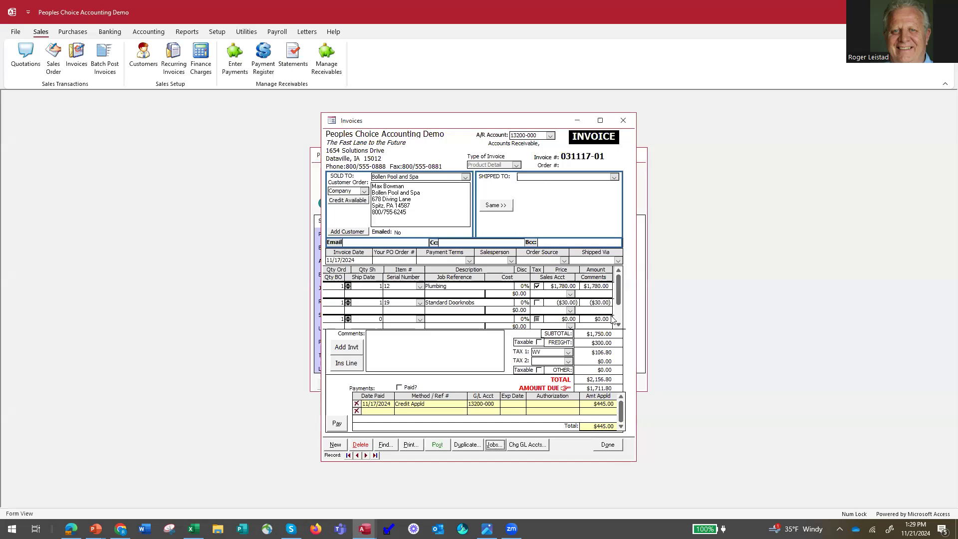
{"action": "left_click", "coordinate": [622, 120]}
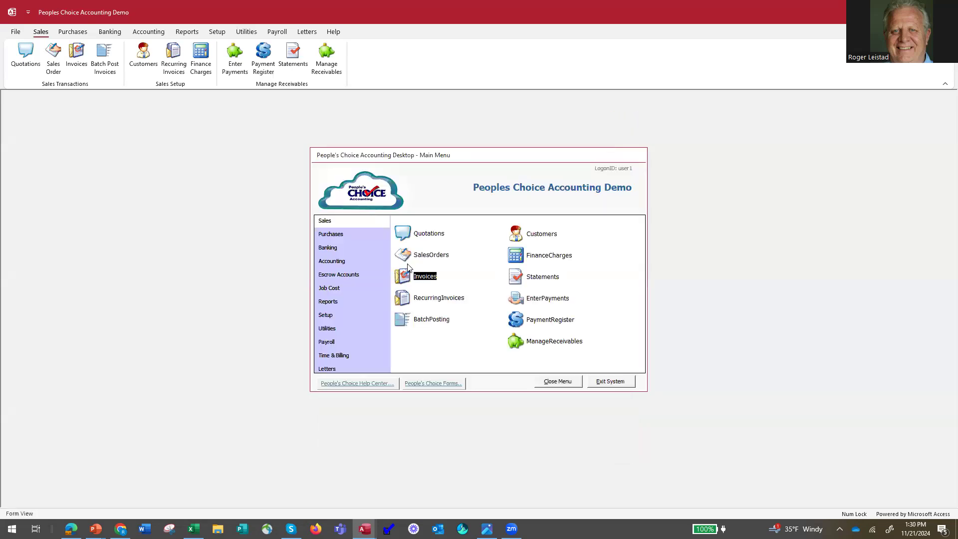
Open the $500.00 ABC Marketing Company bill dated 11/12/2024 and check its job allocation
{"action": "left_click", "coordinate": [338, 236]}
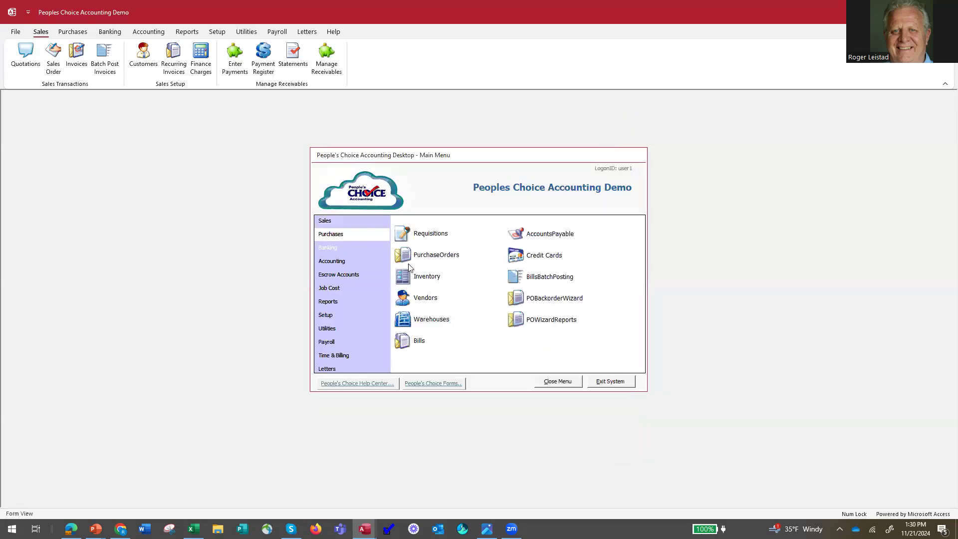
{"action": "left_click", "coordinate": [409, 343]}
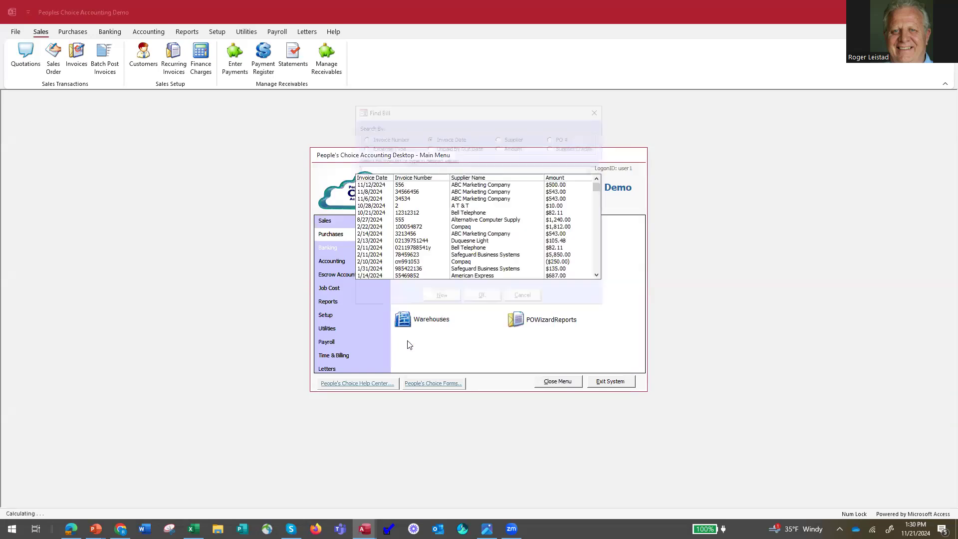
{"action": "double_click", "coordinate": [418, 185]}
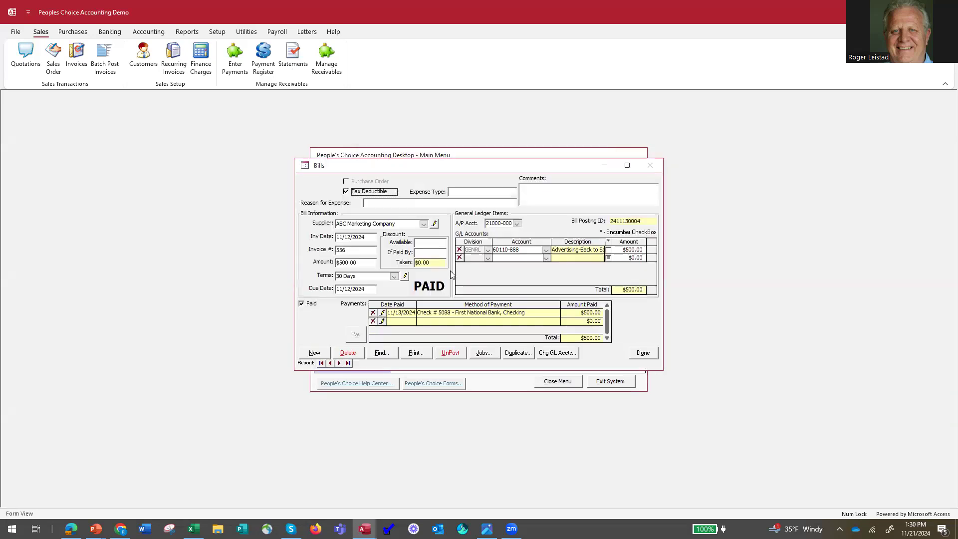
{"action": "left_click", "coordinate": [483, 353]}
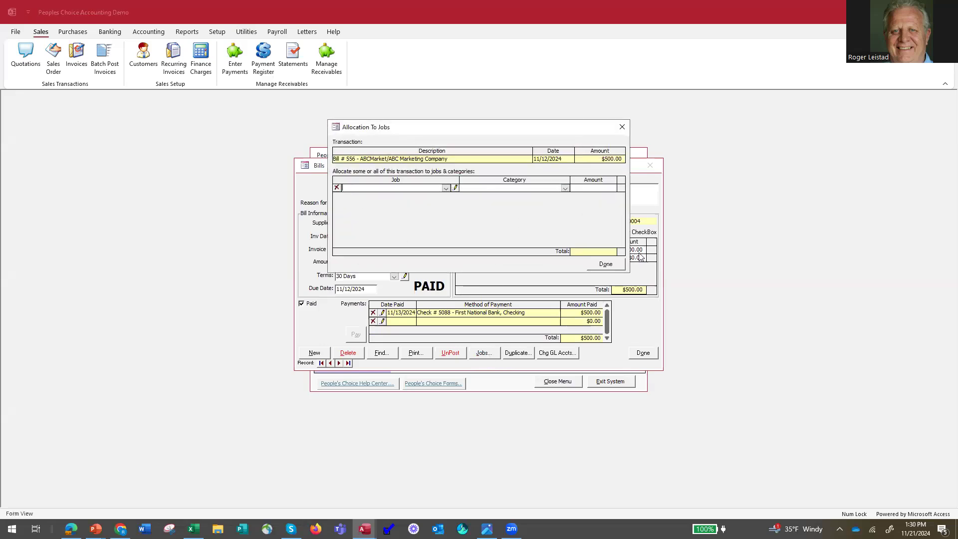
{"action": "left_click", "coordinate": [606, 264]}
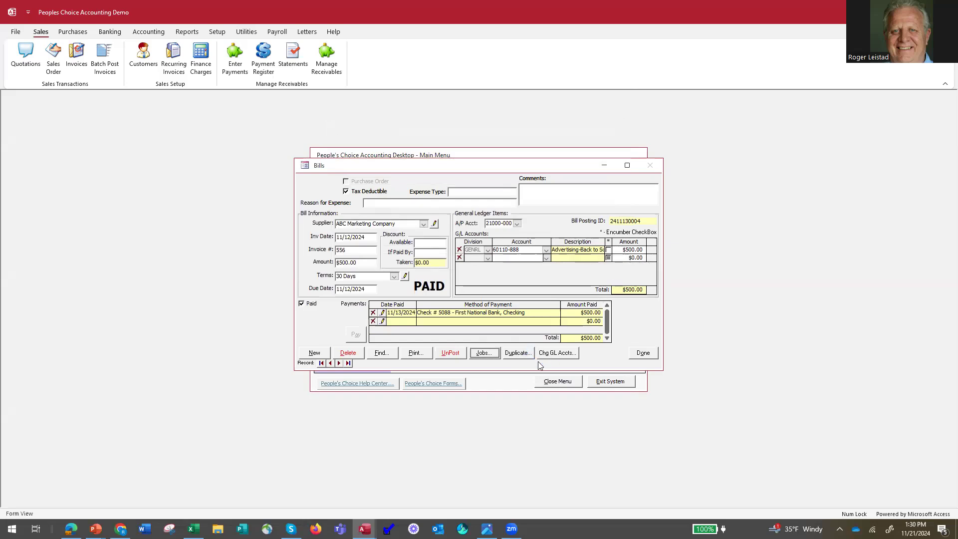
Allocate $300 of the ABC Marketing Company bill to NewJob1 - Cook House Construction under Elect - Electrical Supplies
{"action": "left_click", "coordinate": [486, 354]}
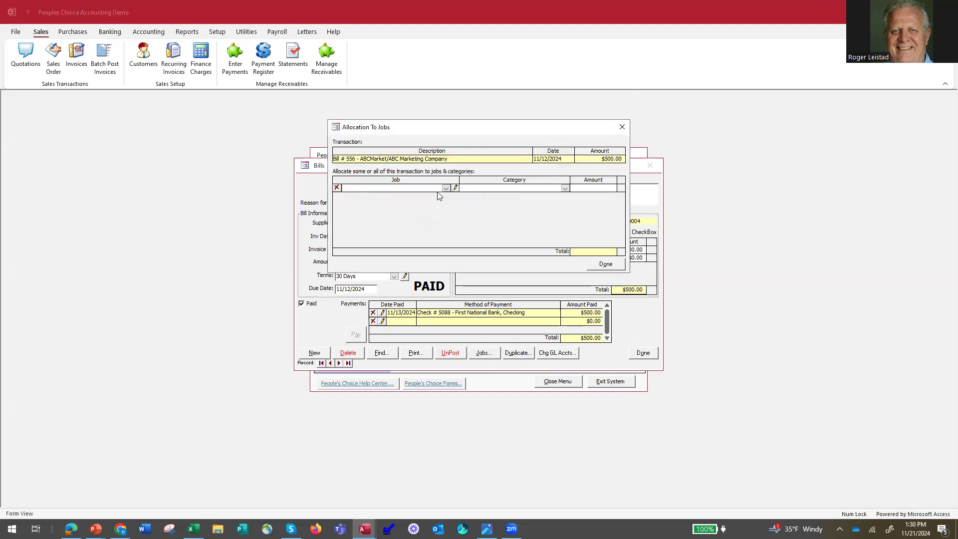
{"action": "left_click", "coordinate": [446, 188]}
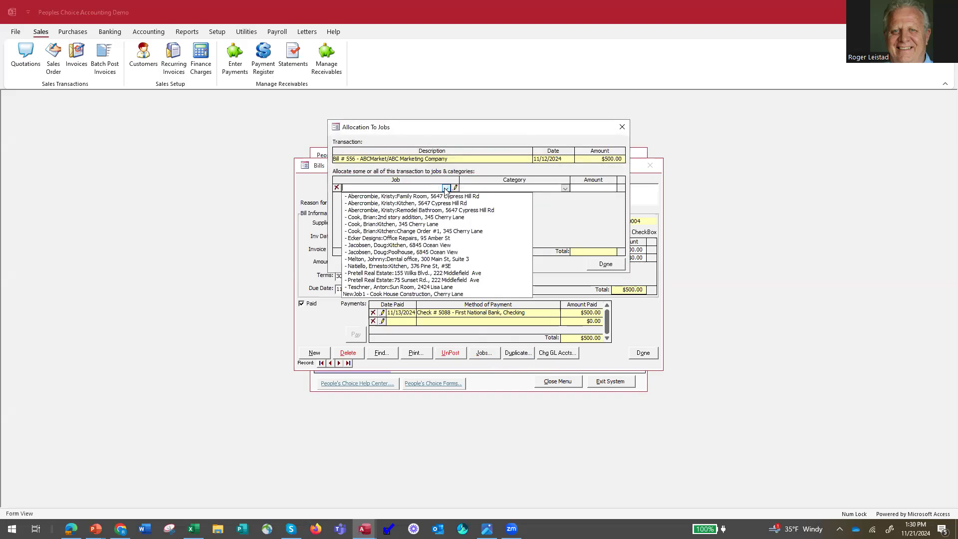
{"action": "left_click", "coordinate": [445, 189]}
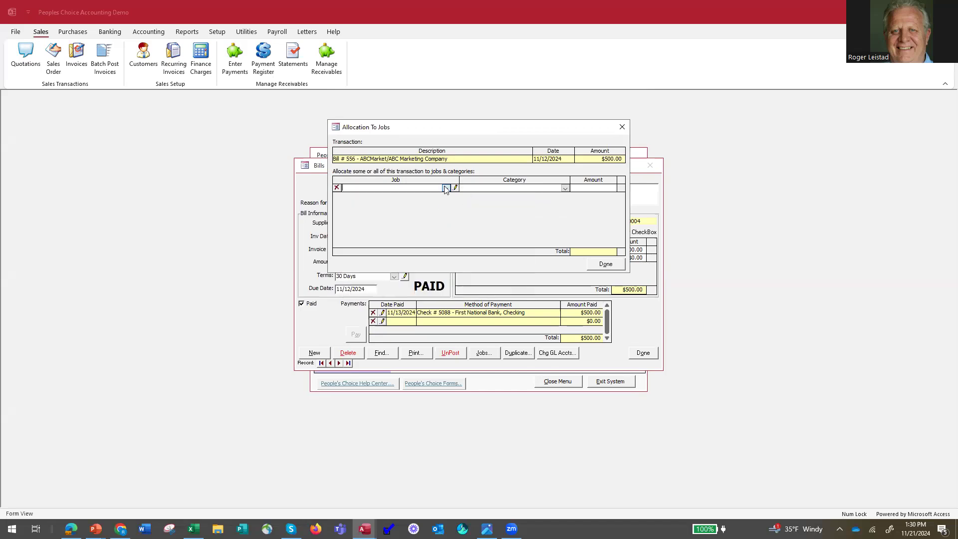
{"action": "left_click", "coordinate": [445, 188]}
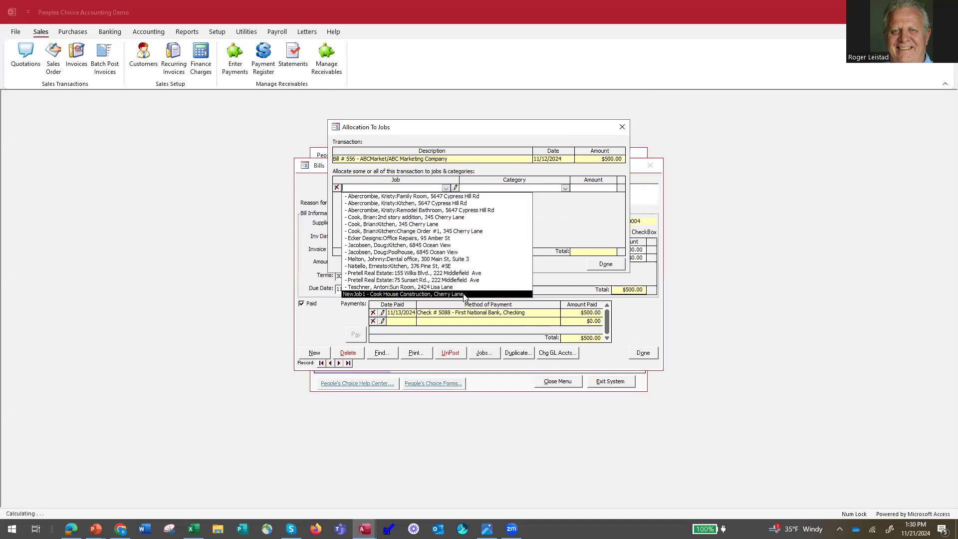
{"action": "left_click", "coordinate": [439, 294]}
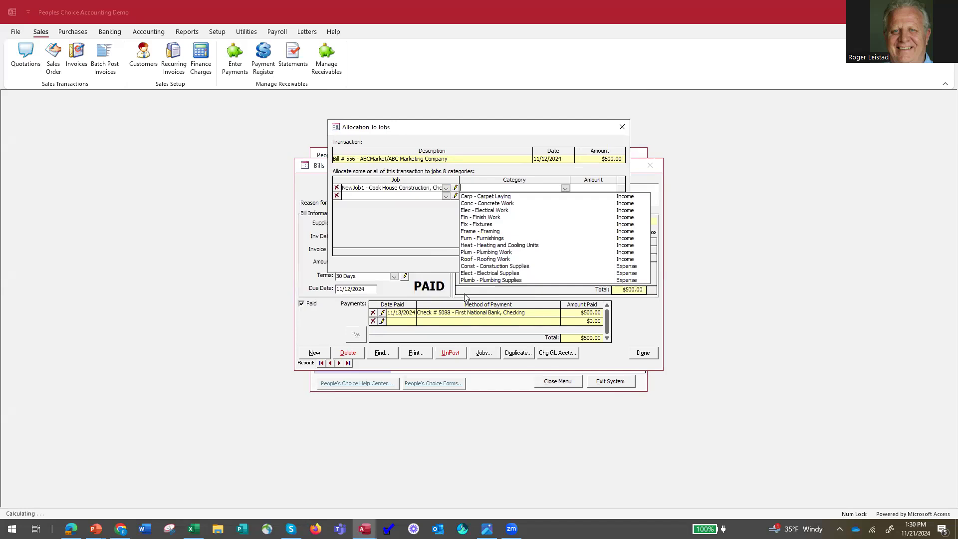
{"action": "left_click", "coordinate": [564, 190]}
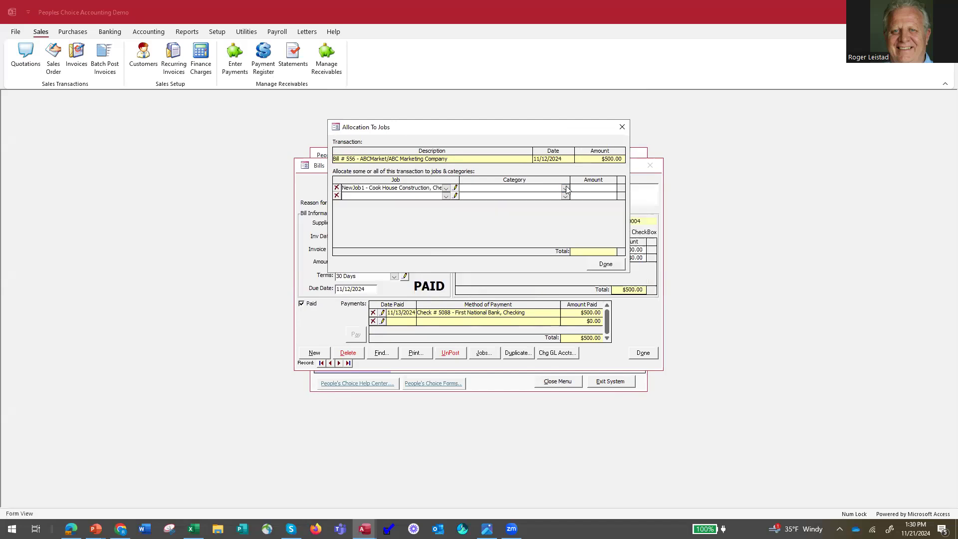
{"action": "left_click", "coordinate": [566, 188]}
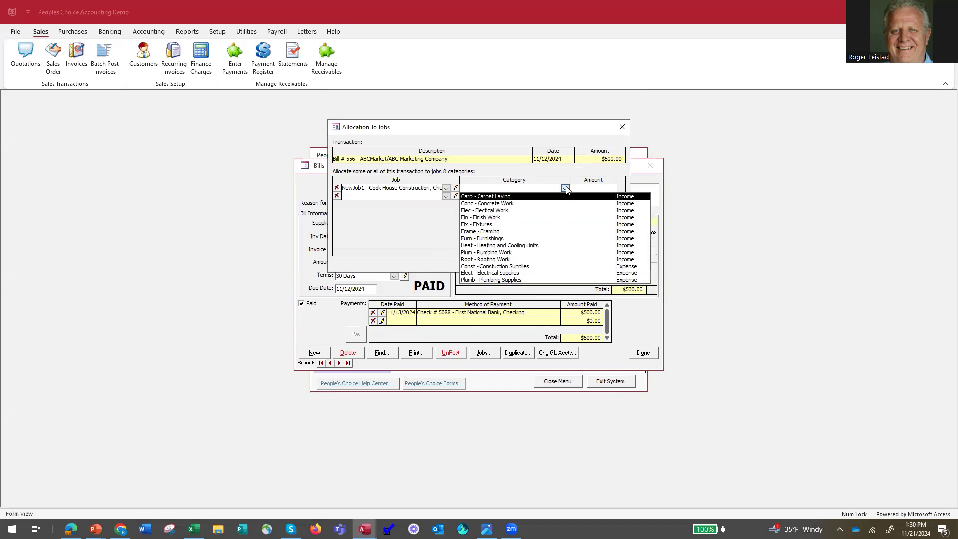
{"action": "left_click", "coordinate": [551, 273]}
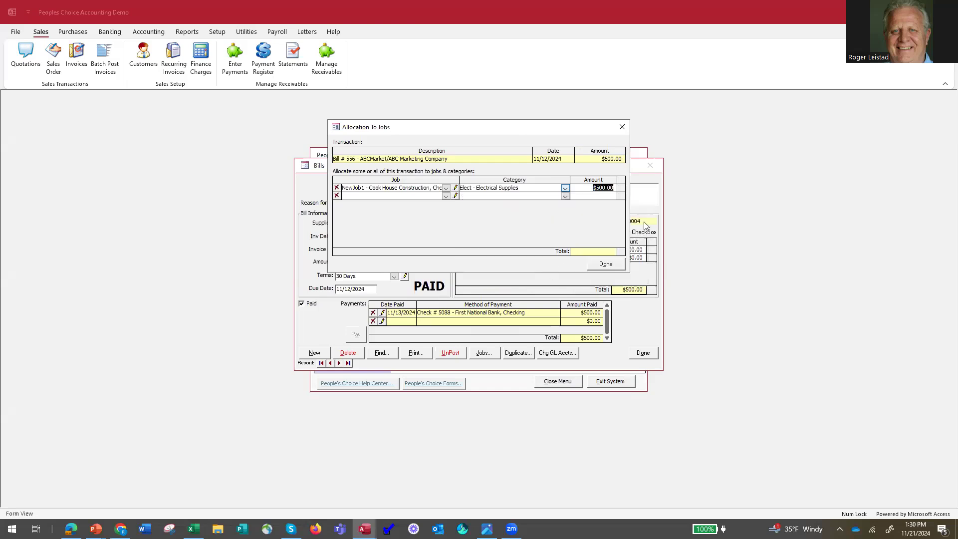
{"action": "type", "text": "300"}
{"action": "key", "text": "Tab"}
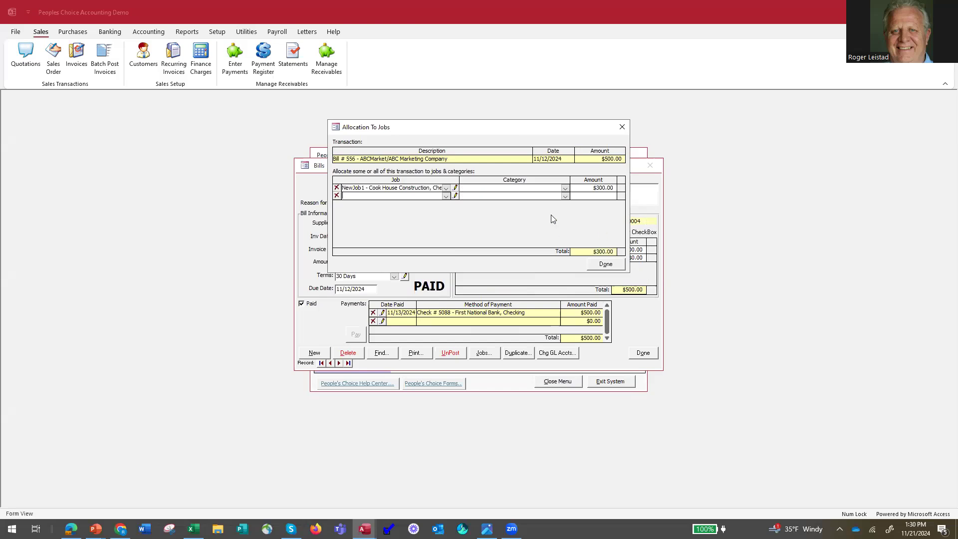
Leave the second allocation line empty, accept the partial allocation, and close the bill
{"action": "left_click", "coordinate": [446, 196]}
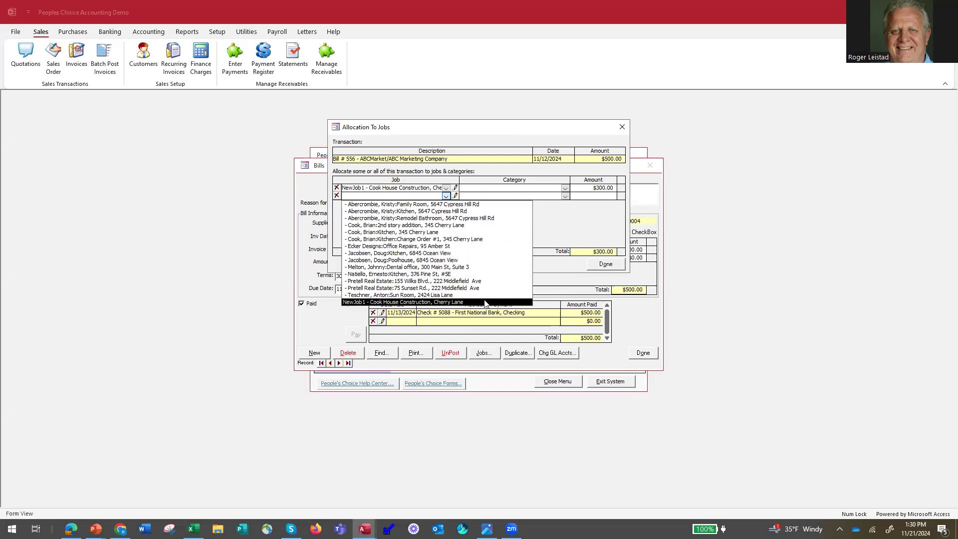
{"action": "left_click", "coordinate": [582, 199]}
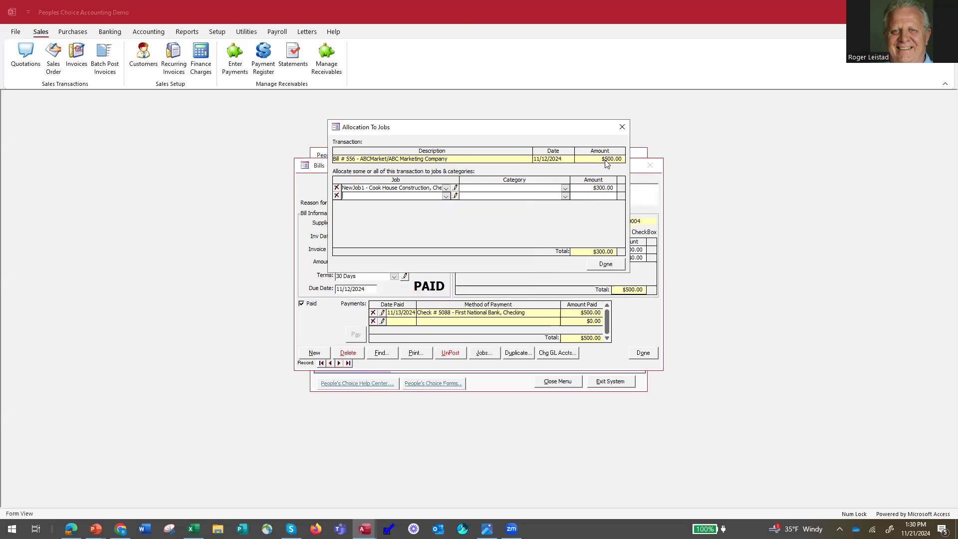
{"action": "left_click", "coordinate": [606, 266]}
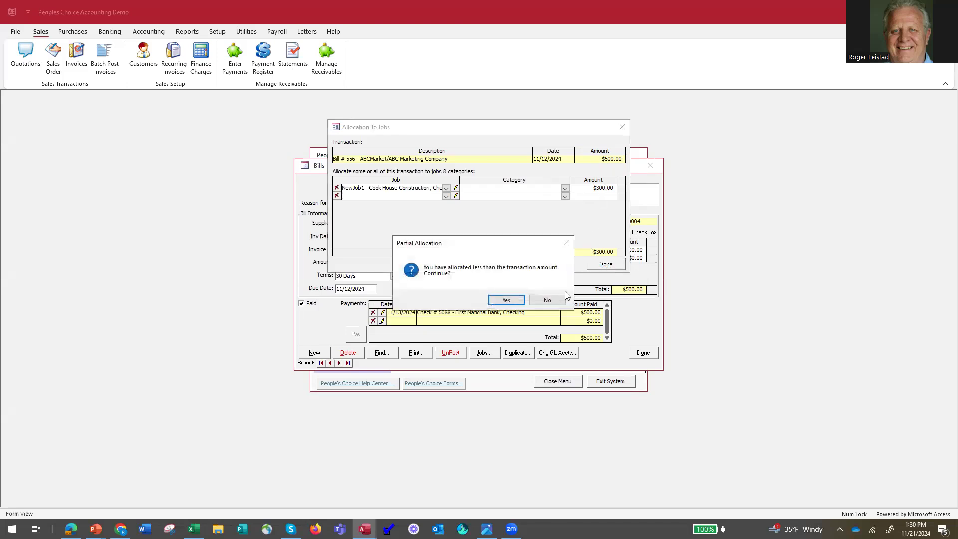
{"action": "left_click", "coordinate": [505, 301]}
{"action": "left_click", "coordinate": [503, 302]}
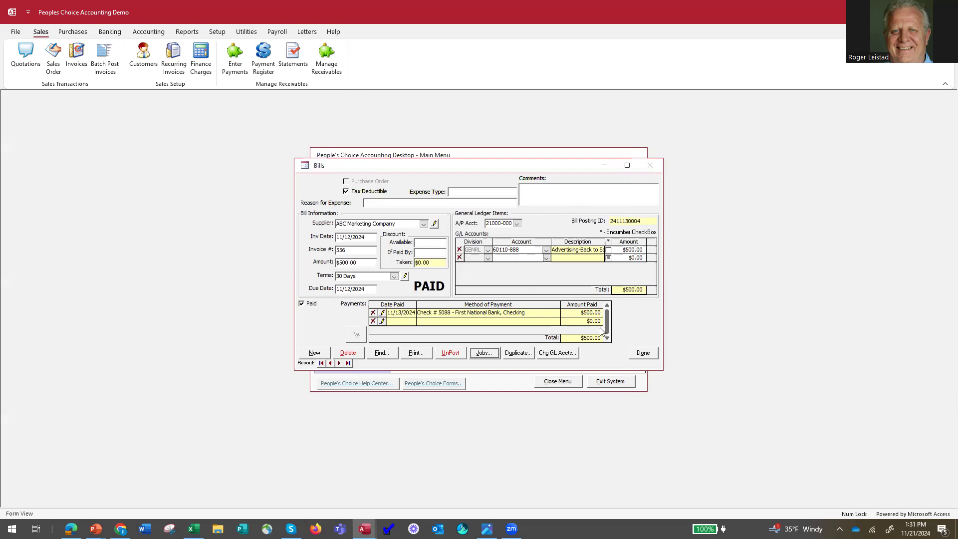
{"action": "left_click", "coordinate": [643, 353]}
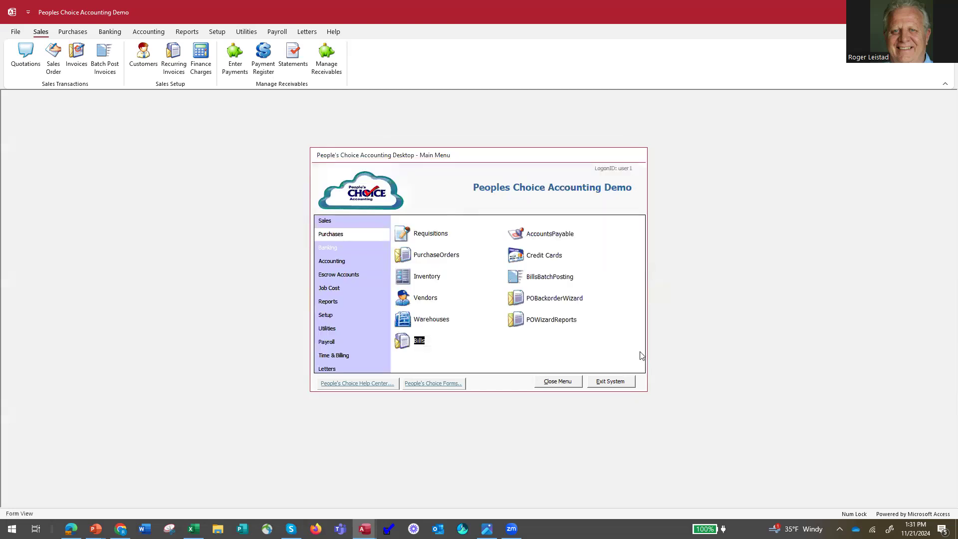
Review the available job reports and their descriptions, and close the report selection
{"action": "left_click", "coordinate": [332, 304]}
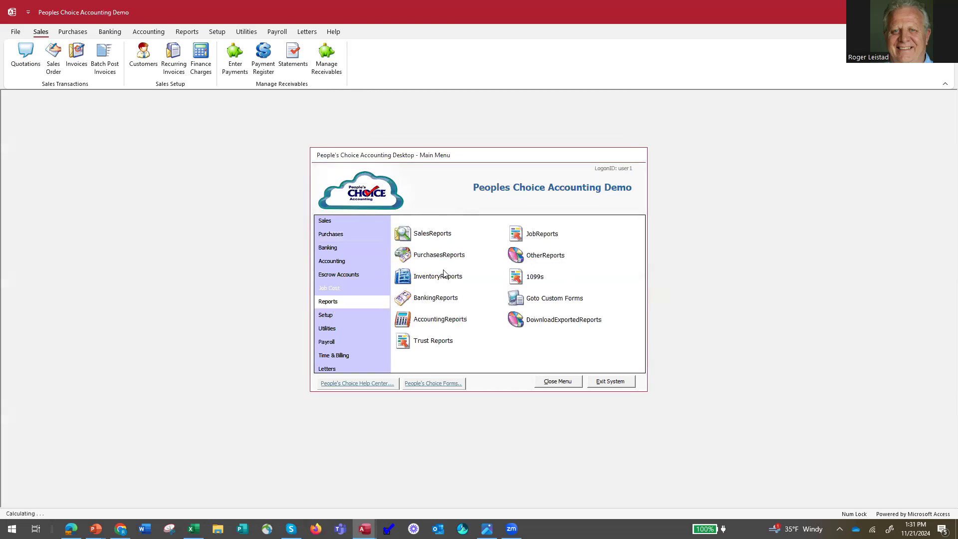
{"action": "left_click", "coordinate": [516, 236]}
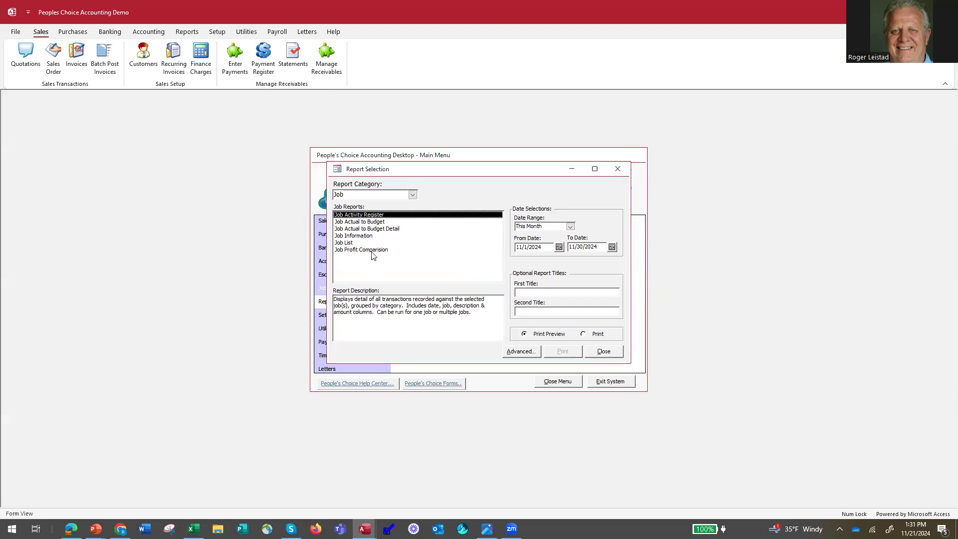
{"action": "left_click", "coordinate": [604, 352]}
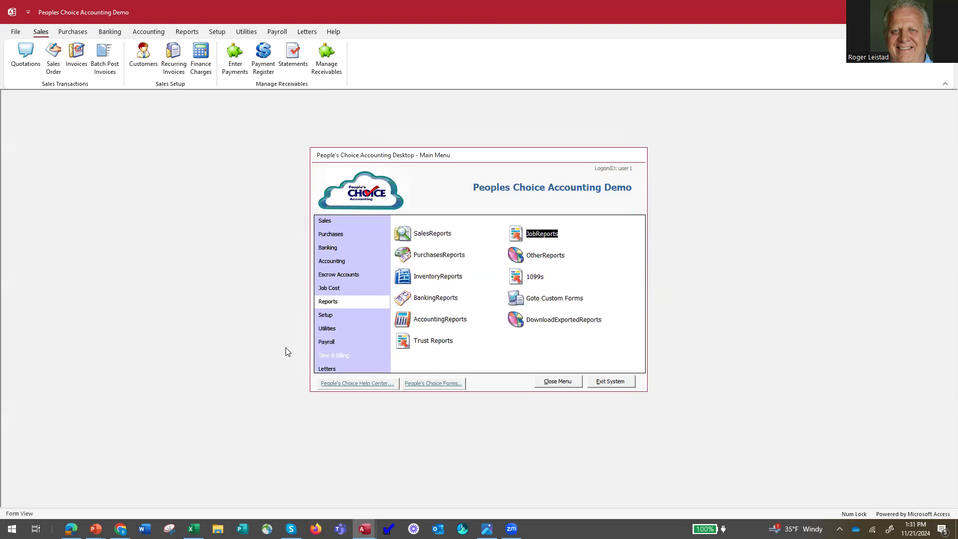
Launch the Time & Billing module and log on with the logon ID and password
{"action": "left_click", "coordinate": [334, 355]}
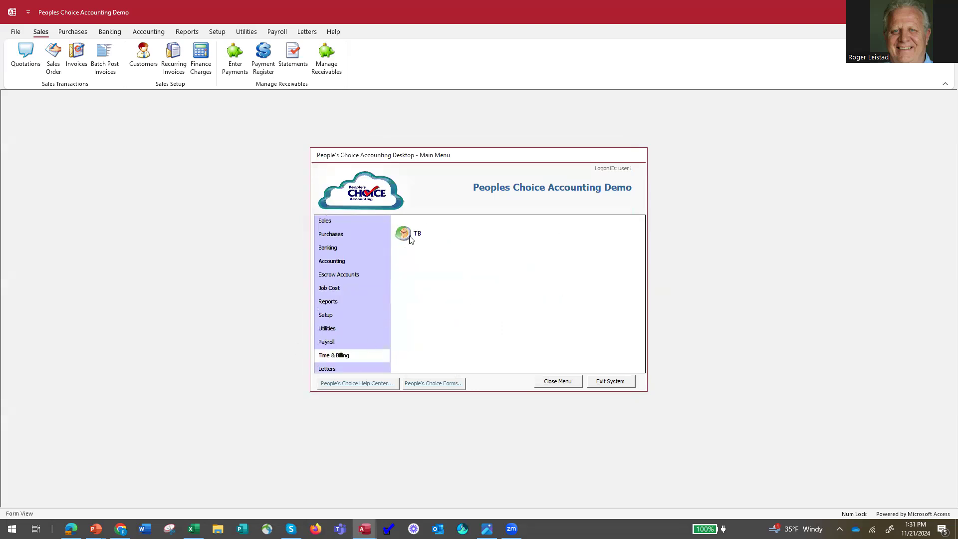
{"action": "left_click", "coordinate": [407, 235]}
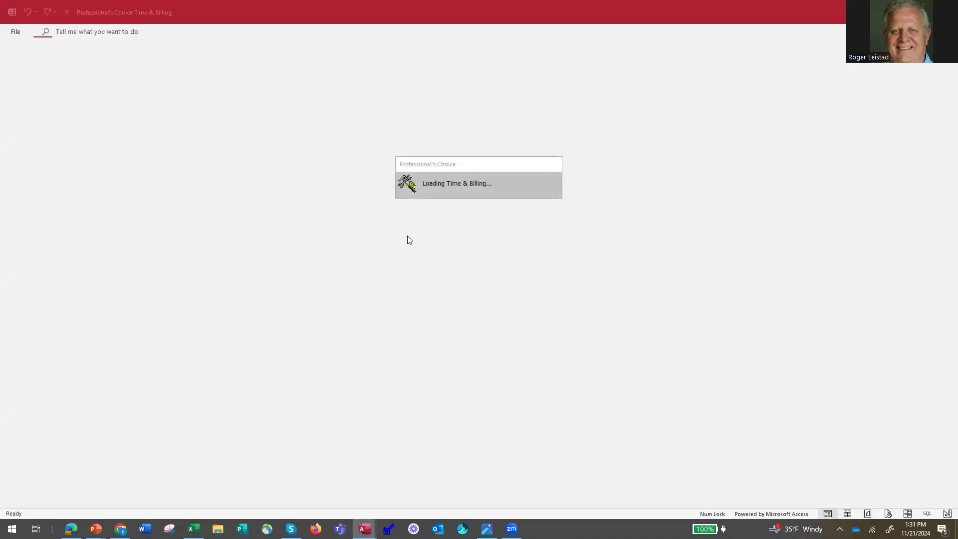
{"action": "left_click", "coordinate": [558, 312]}
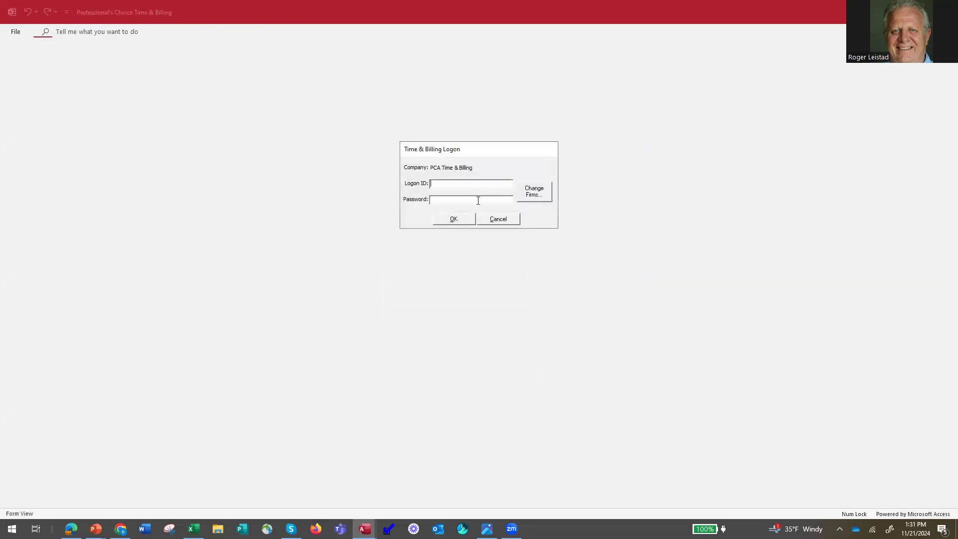
{"action": "type", "text": "er"}
{"action": "type", "text": "1"}
{"action": "type", "text": "**"}
{"action": "type", "text": "**"}
{"action": "type", "text": "*"}
{"action": "key", "text": "Return"}
{"action": "key", "text": "Return"}
{"action": "type", "text": "*****"}
{"action": "key", "text": "Return"}
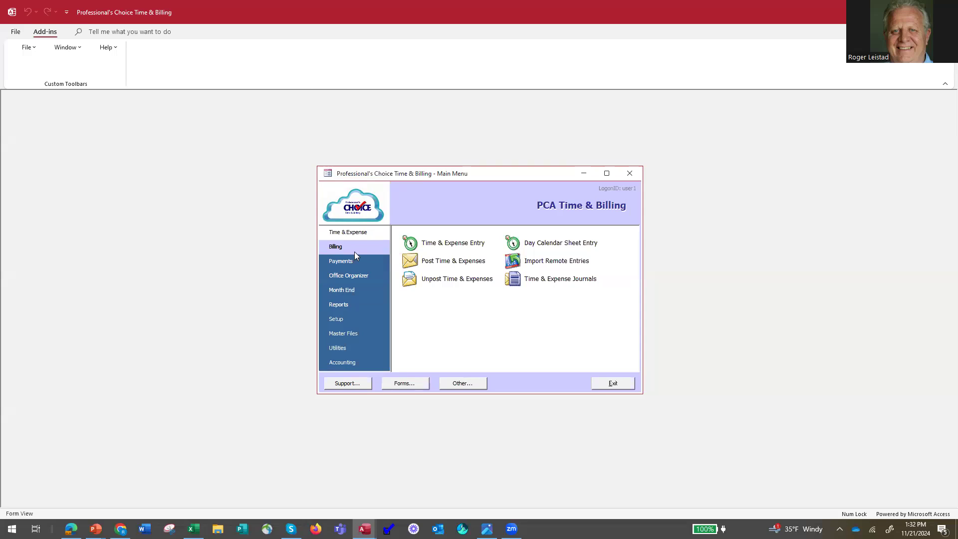
Switch from Time & Billing back to the accounting program
{"action": "left_click", "coordinate": [351, 366]}
{"action": "left_click", "coordinate": [418, 246]}
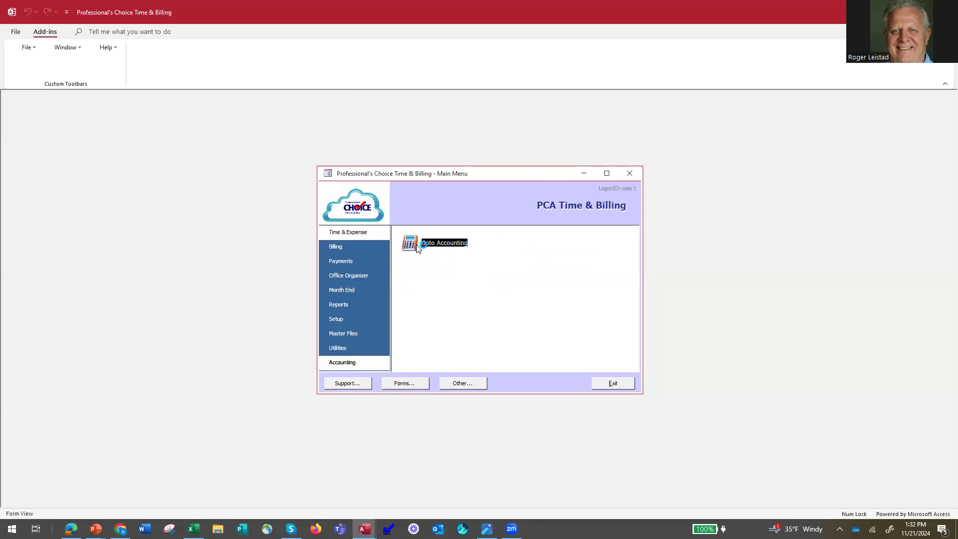
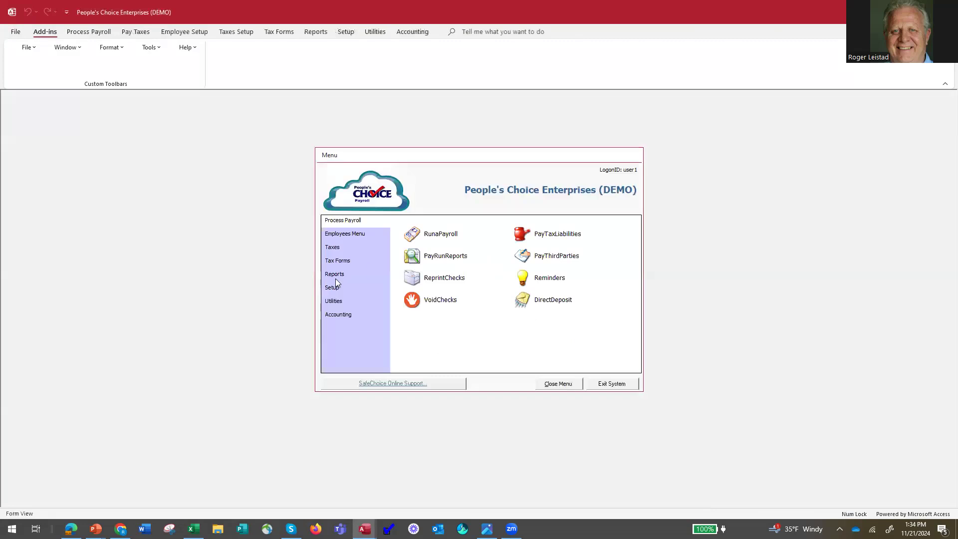
Open the pay type setup and display the Hourly OT - BiWeekly pay type
{"action": "left_click", "coordinate": [334, 290]}
{"action": "left_click", "coordinate": [410, 257]}
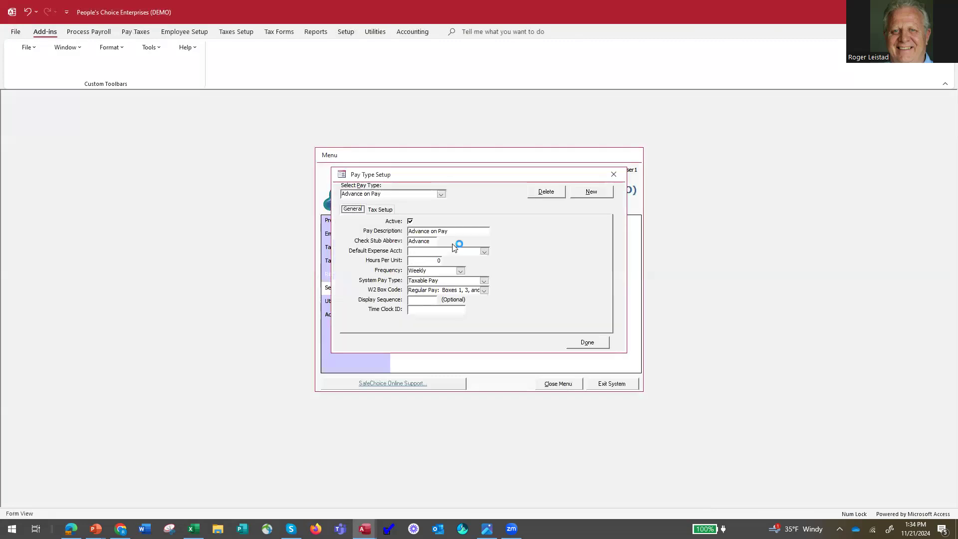
{"action": "left_click", "coordinate": [441, 195]}
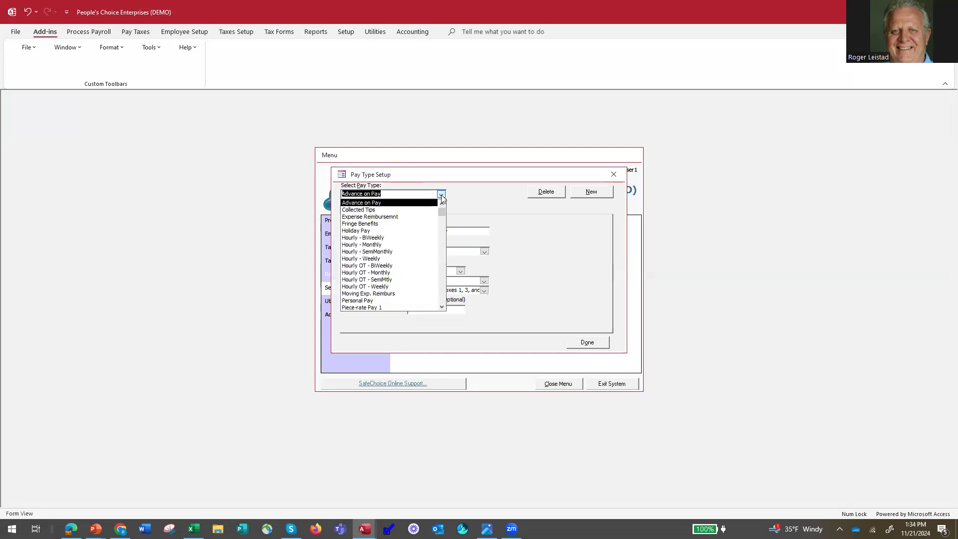
{"action": "left_click", "coordinate": [404, 267]}
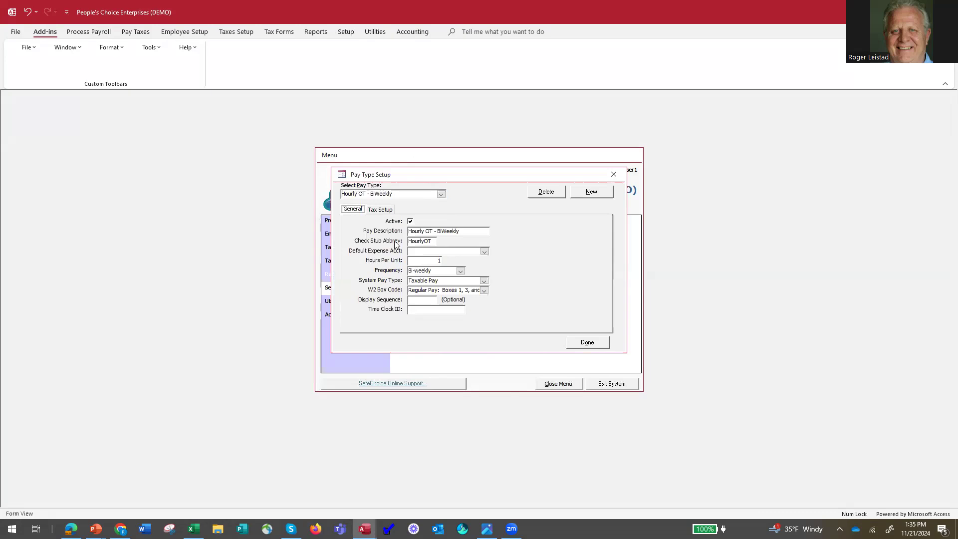
Display the Hourly - Weekly pay type and toggle its automatic overtime calculation off and back on
{"action": "left_click", "coordinate": [442, 196]}
{"action": "left_click", "coordinate": [442, 205]}
{"action": "left_click", "coordinate": [442, 204]}
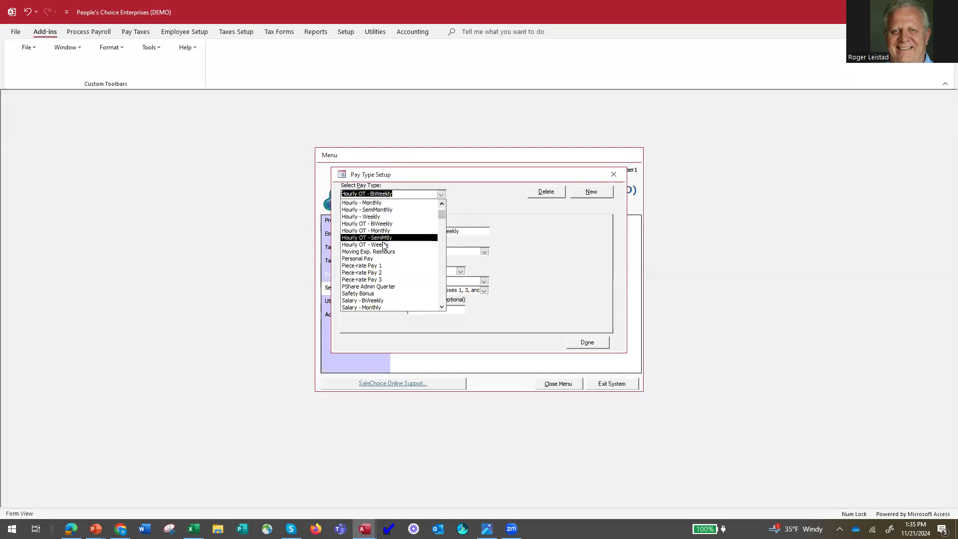
{"action": "left_click", "coordinate": [379, 218]}
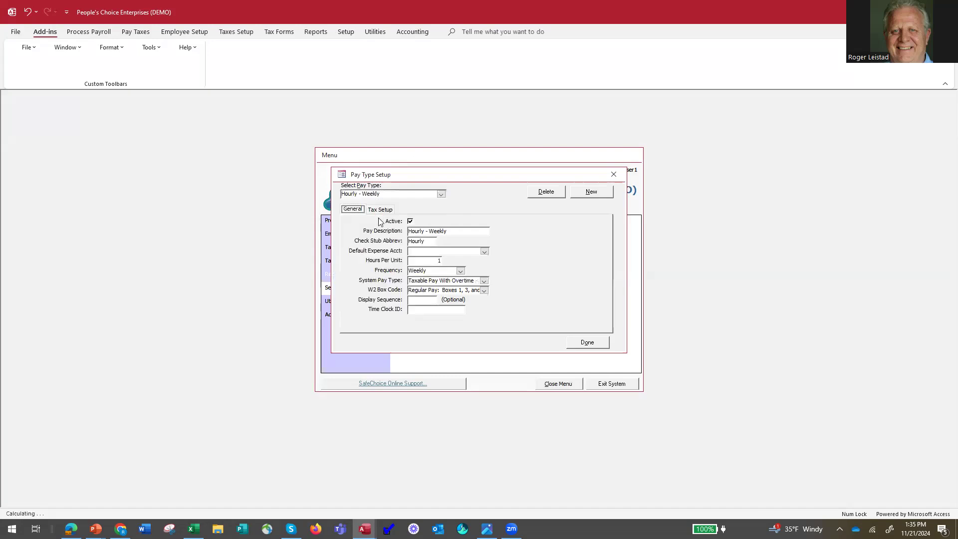
{"action": "left_click", "coordinate": [554, 246]}
{"action": "left_click", "coordinate": [554, 246]}
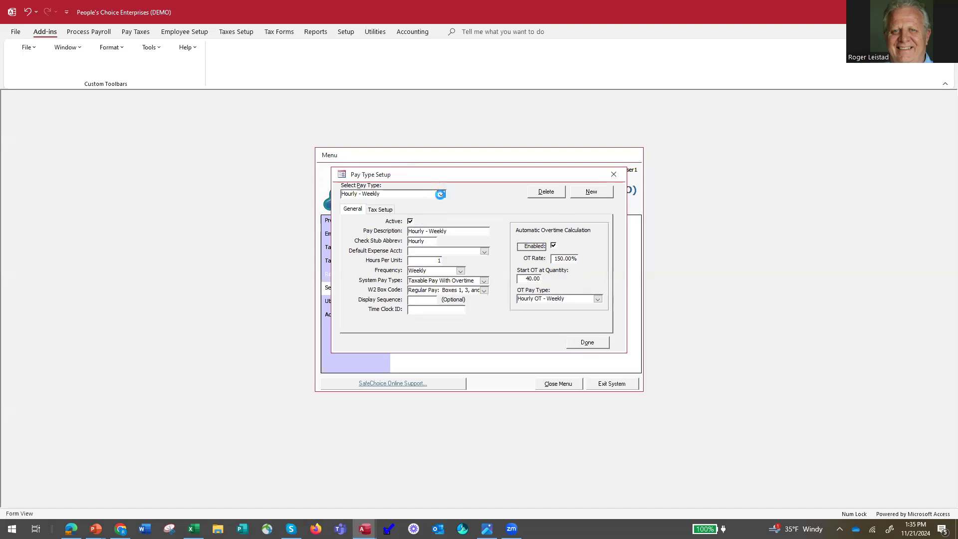
For the Hourly - BiWeekly pay type, set overtime to start at quantity 80 and disable automatic overtime calculation
{"action": "left_click", "coordinate": [442, 195]}
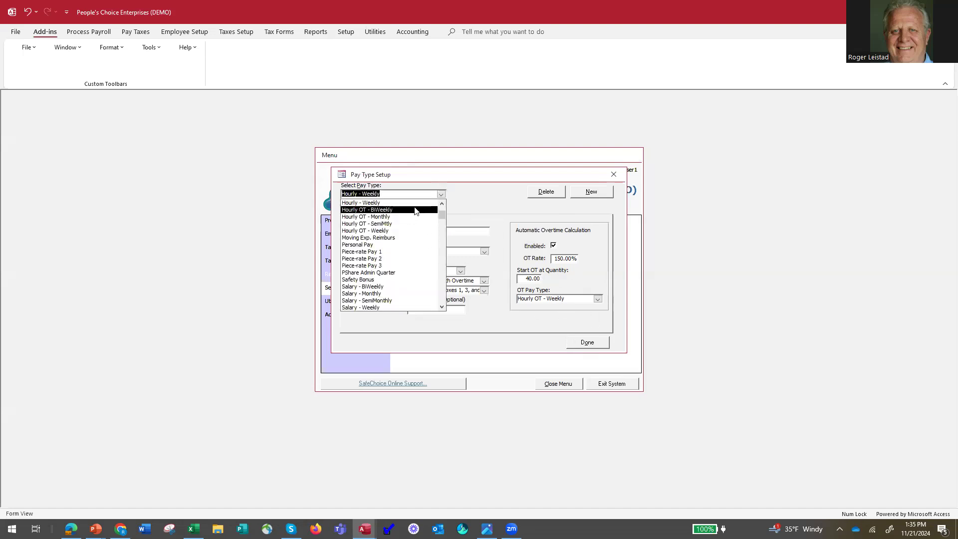
{"action": "left_click", "coordinate": [442, 203]}
{"action": "left_click", "coordinate": [441, 203]}
{"action": "left_click", "coordinate": [442, 203]}
{"action": "left_click", "coordinate": [441, 203]}
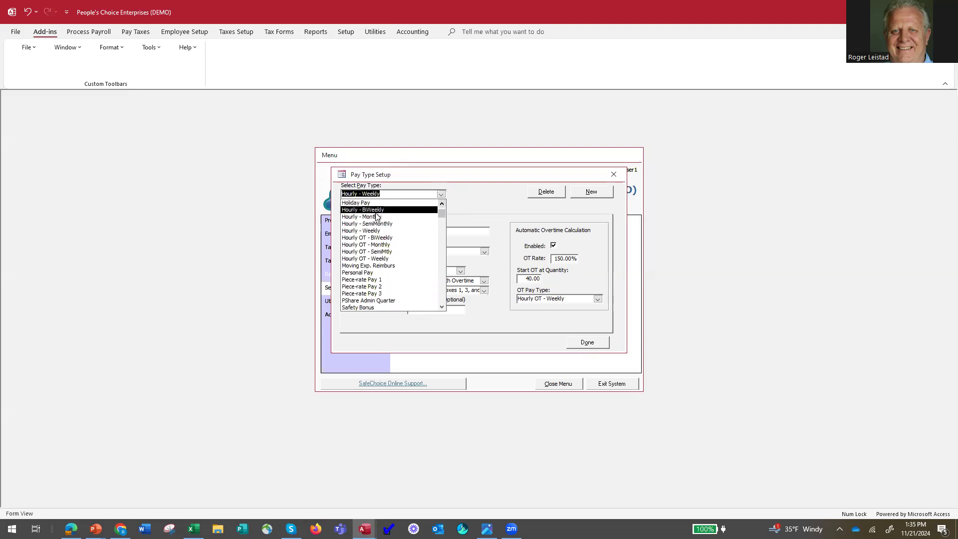
{"action": "left_click", "coordinate": [377, 210]}
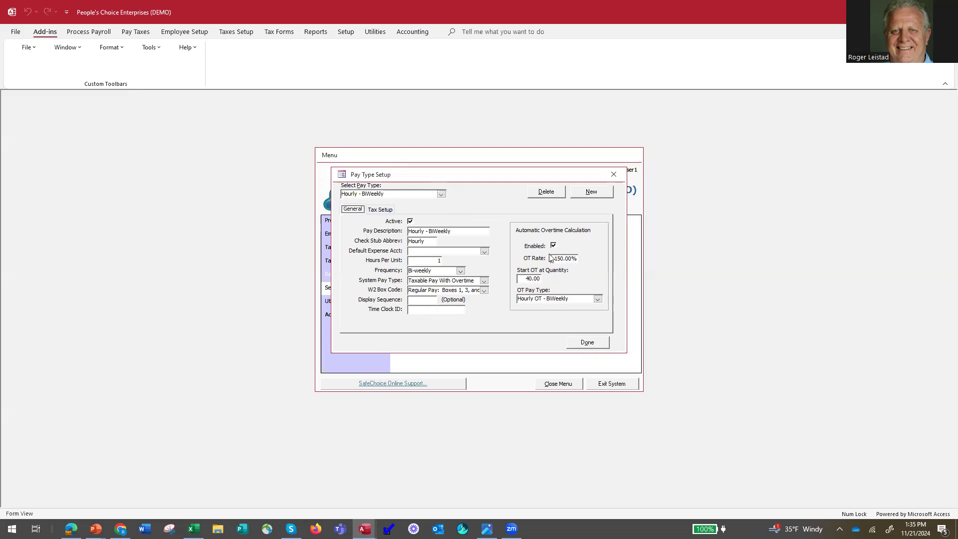
{"action": "left_click", "coordinate": [529, 279]}
{"action": "type", "text": "8"}
{"action": "left_click", "coordinate": [554, 246]}
Disable automatic overtime calculation for the Hourly - Weekly pay type and close the pay type setup
{"action": "left_click", "coordinate": [441, 194]}
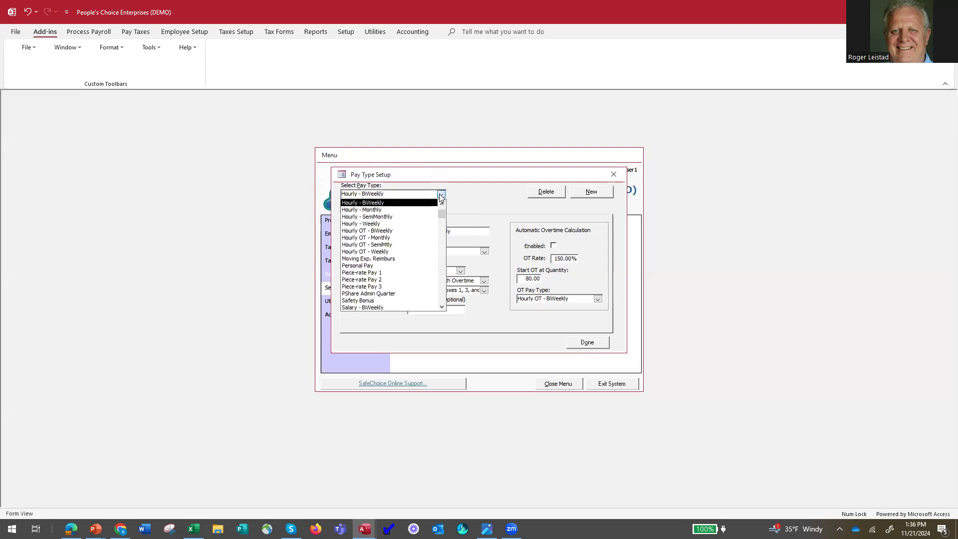
{"action": "left_click", "coordinate": [410, 227]}
{"action": "left_click", "coordinate": [554, 246]}
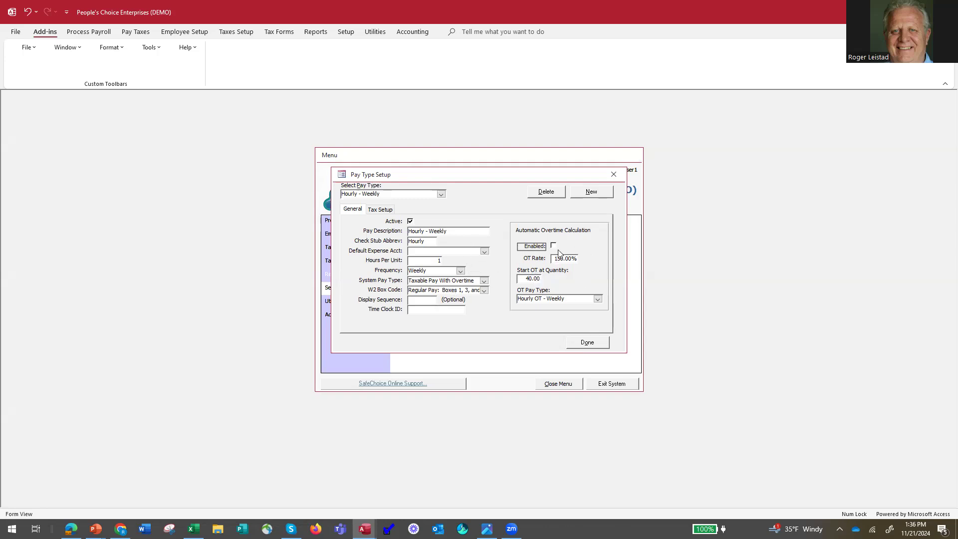
{"action": "left_click", "coordinate": [587, 343]}
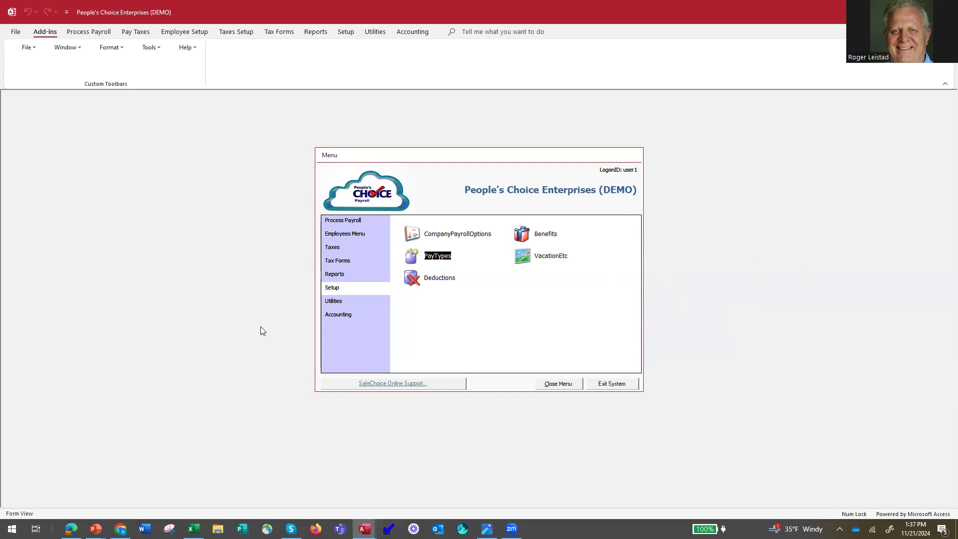
In the first employee's pay setup, set the Hourly OT - Weekly wage to $18
{"action": "left_click", "coordinate": [344, 235]}
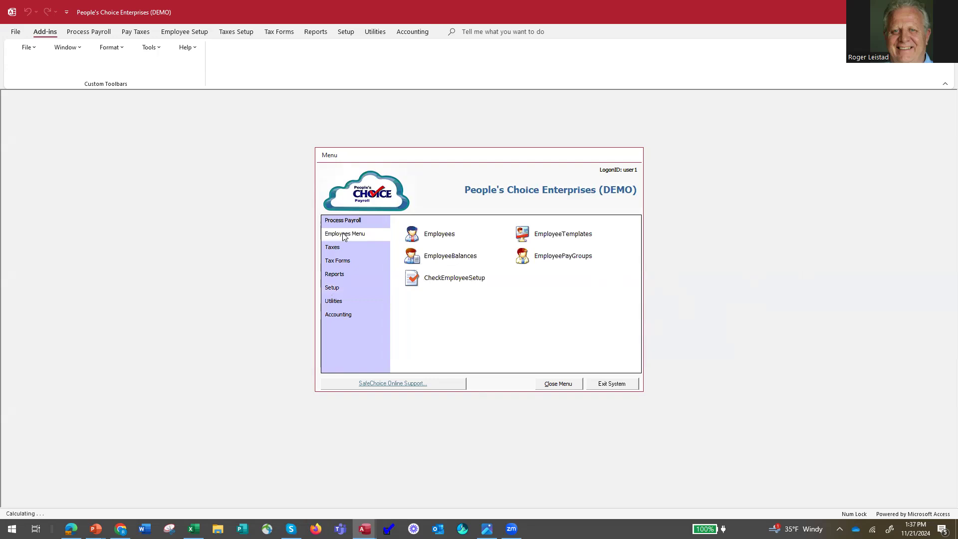
{"action": "left_click", "coordinate": [419, 235]}
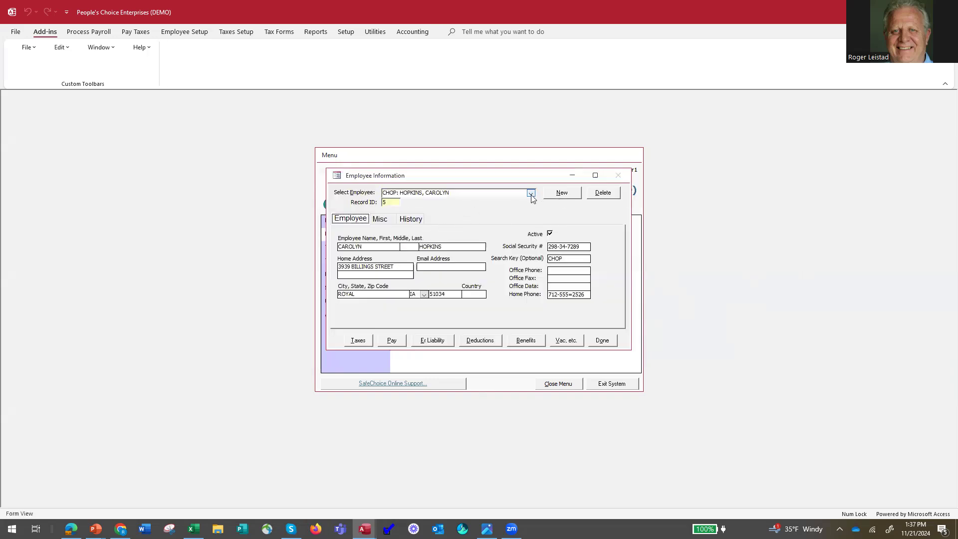
{"action": "left_click", "coordinate": [392, 341]}
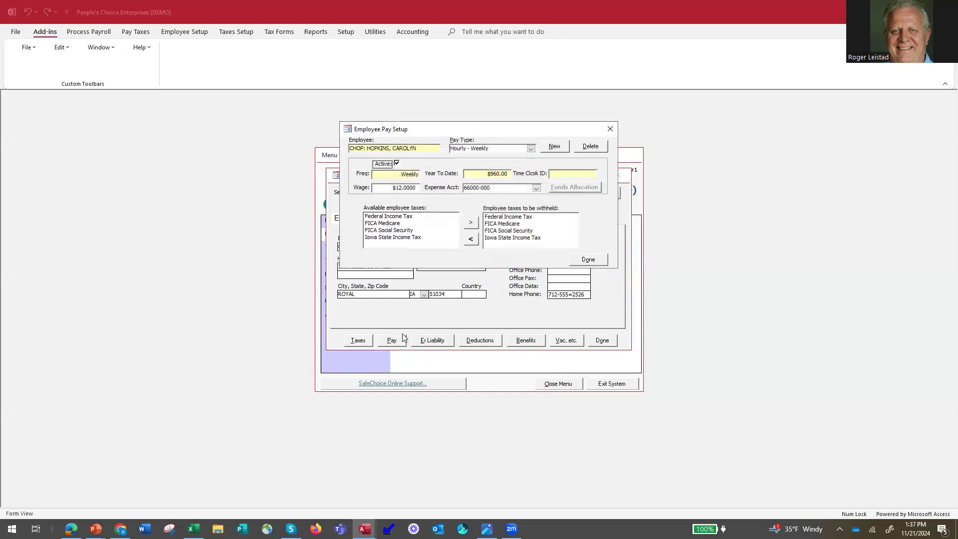
{"action": "left_click", "coordinate": [531, 149]}
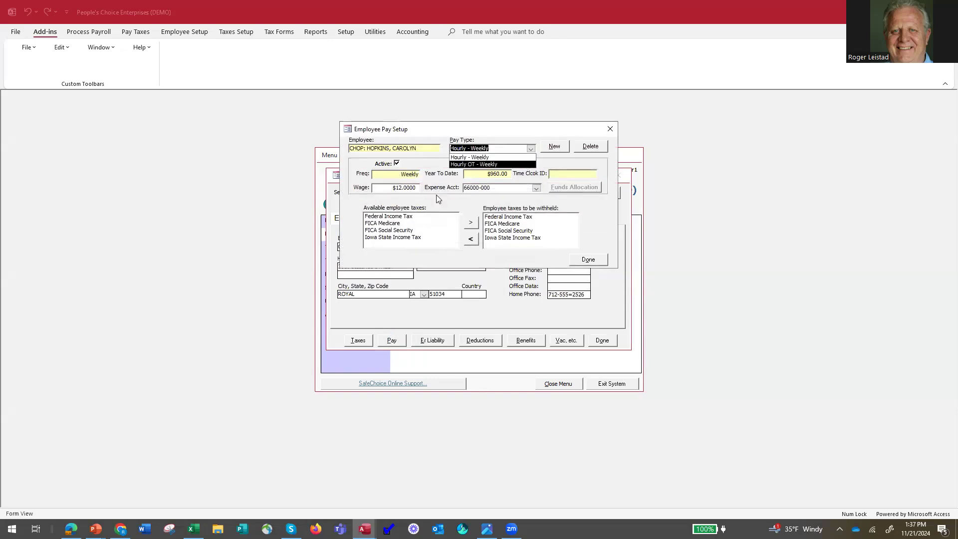
{"action": "left_click", "coordinate": [478, 165]}
{"action": "left_click_drag", "start_coordinate": [391, 187], "coordinate": [463, 185]}
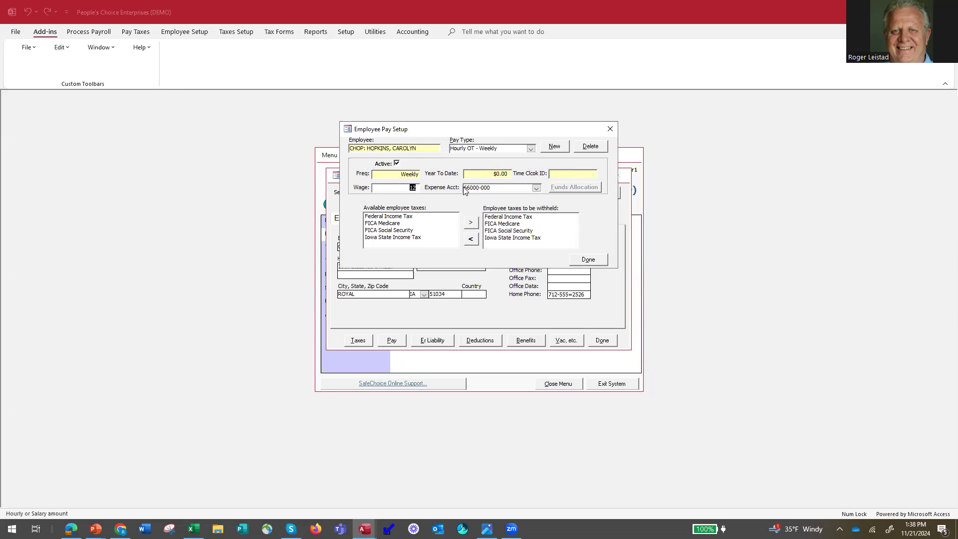
{"action": "type", "text": "18"}
{"action": "key", "text": "Tab"}
{"action": "left_click", "coordinate": [504, 187]}
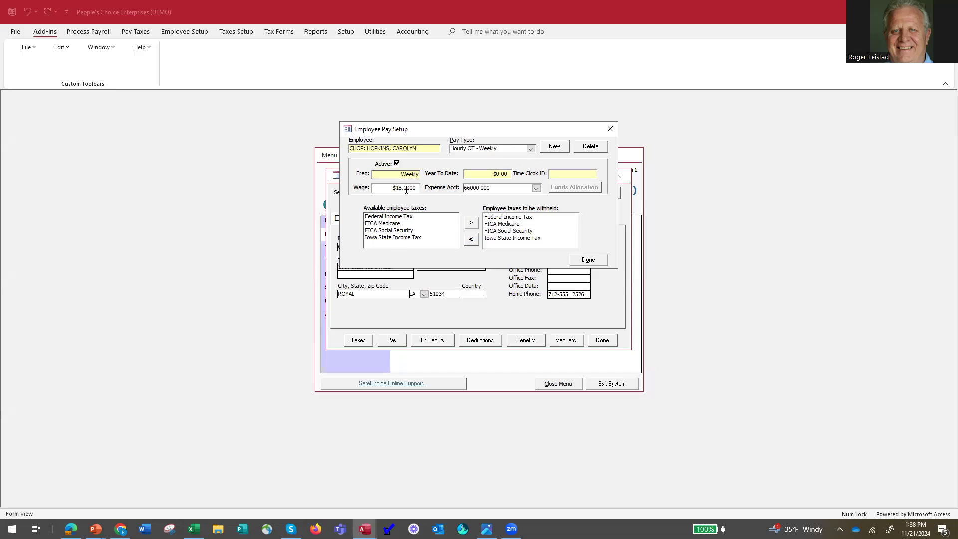
Review the employee's Hourly - Weekly pay setup and close the employee record
{"action": "left_click", "coordinate": [531, 148]}
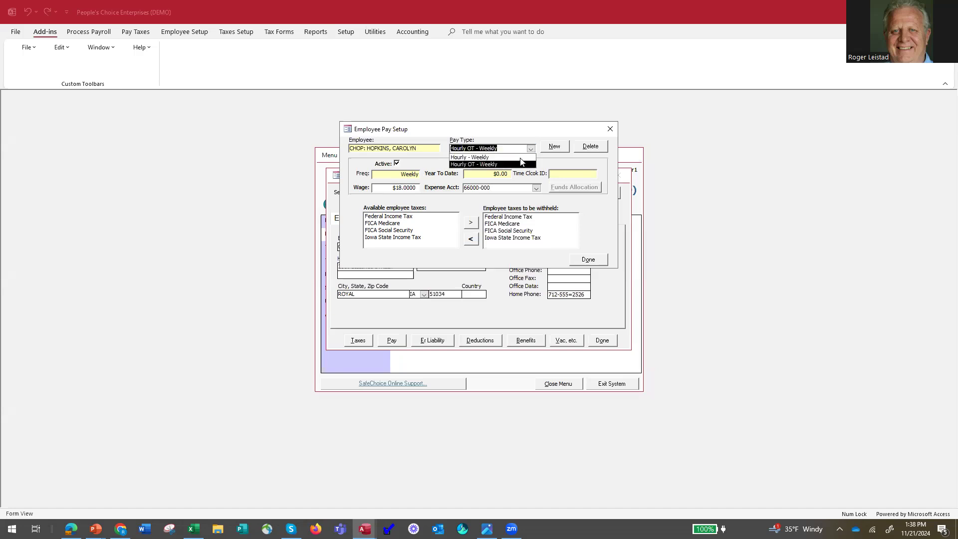
{"action": "left_click", "coordinate": [518, 158]}
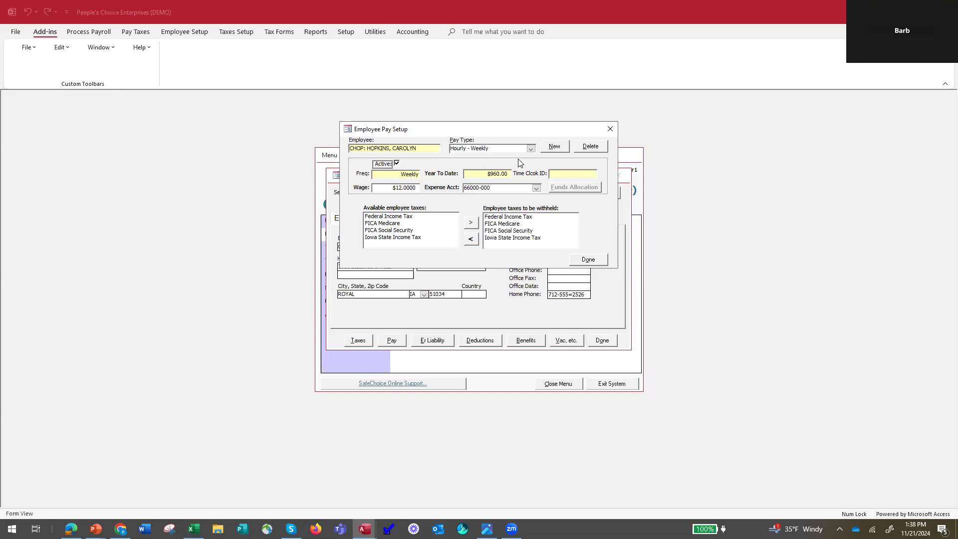
{"action": "left_click", "coordinate": [588, 260]}
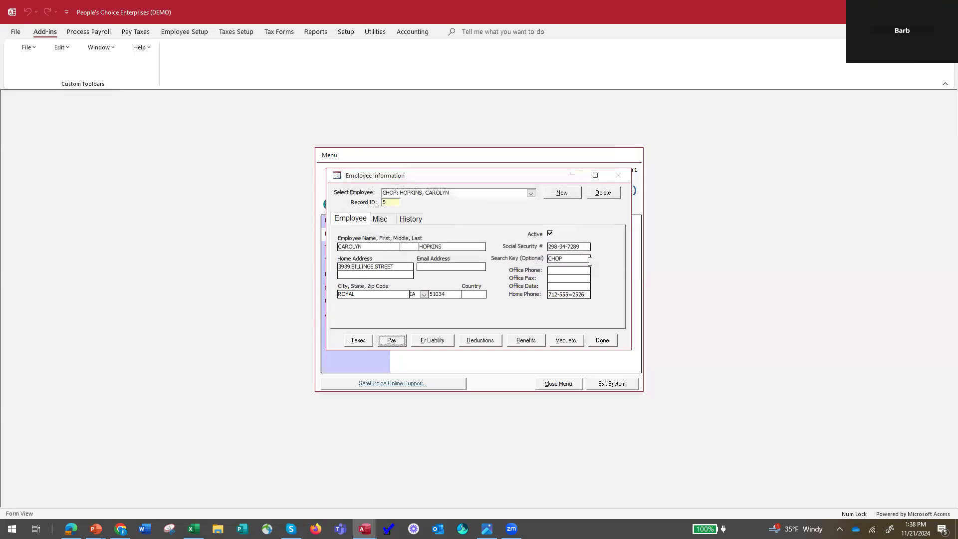
{"action": "left_click", "coordinate": [602, 340]}
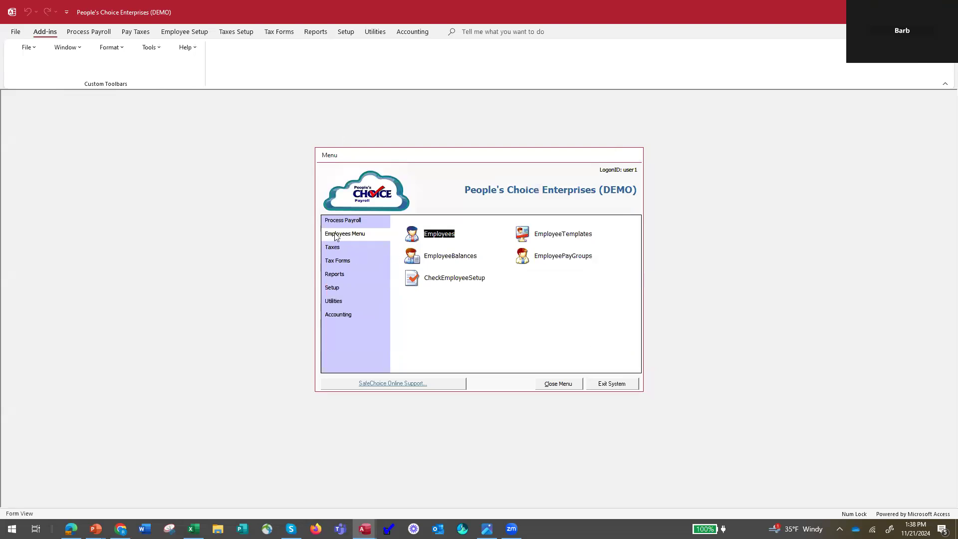
Start a payroll run and open the Weekly Payroll Entries pay group
{"action": "left_click", "coordinate": [339, 222]}
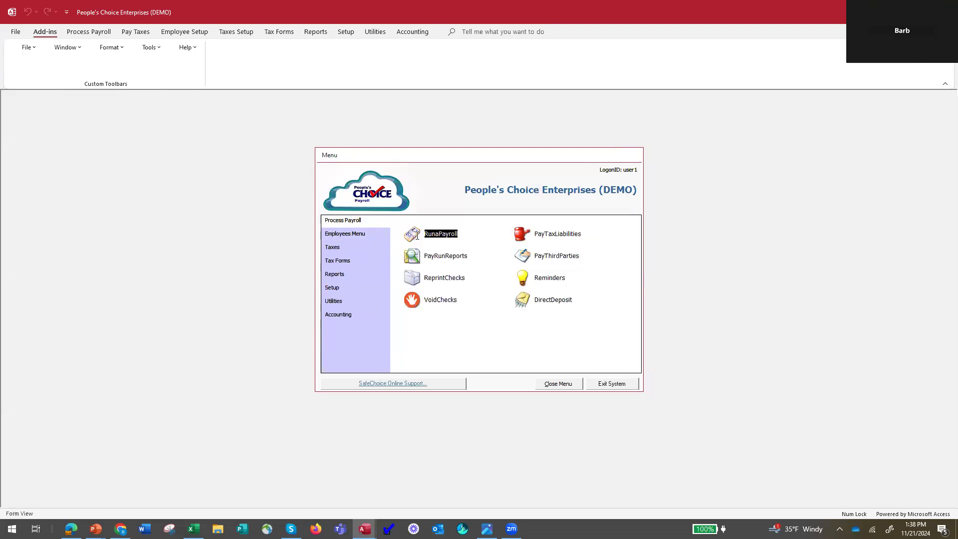
{"action": "key", "text": "Return"}
{"action": "left_click", "coordinate": [509, 206]}
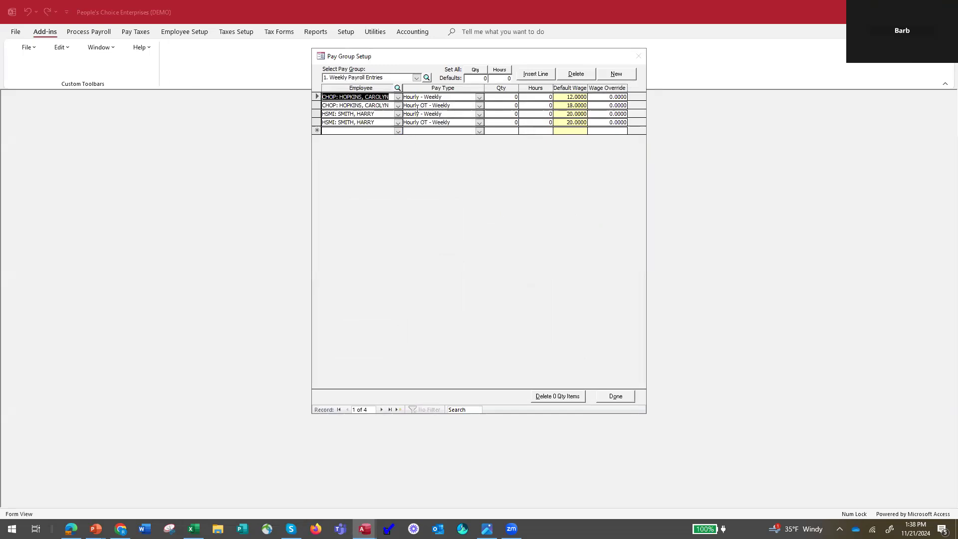
Enter a quantity of 40 on the first employee's Hourly - Weekly line and 5 on the Hourly OT - Weekly line
{"action": "left_click", "coordinate": [506, 97]}
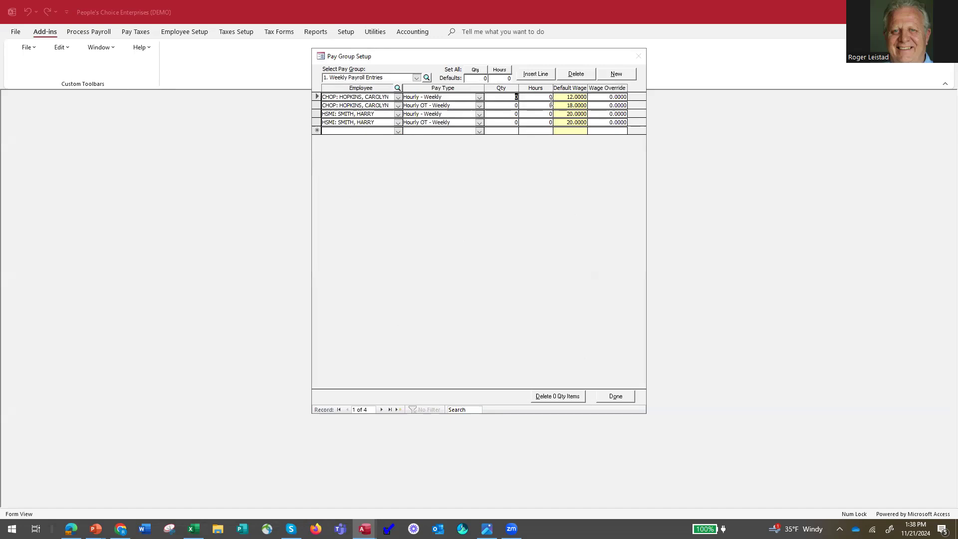
{"action": "type", "text": "1"}
{"action": "key", "text": "Tab"}
{"action": "key", "text": "Tab"}
{"action": "key", "text": "Tab"}
{"action": "key", "text": "Tab"}
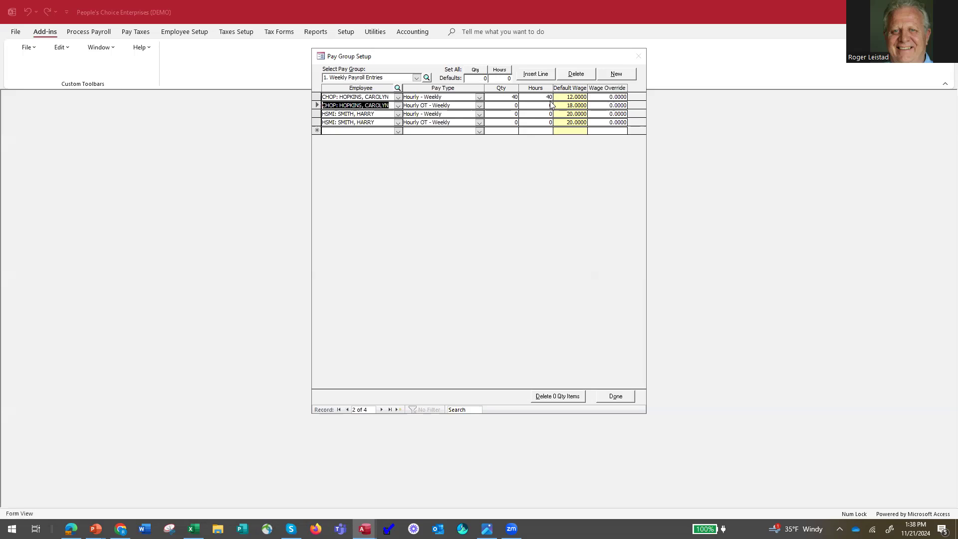
{"action": "key", "text": "Tab"}
{"action": "type", "text": "5"}
{"action": "key", "text": "Tab"}
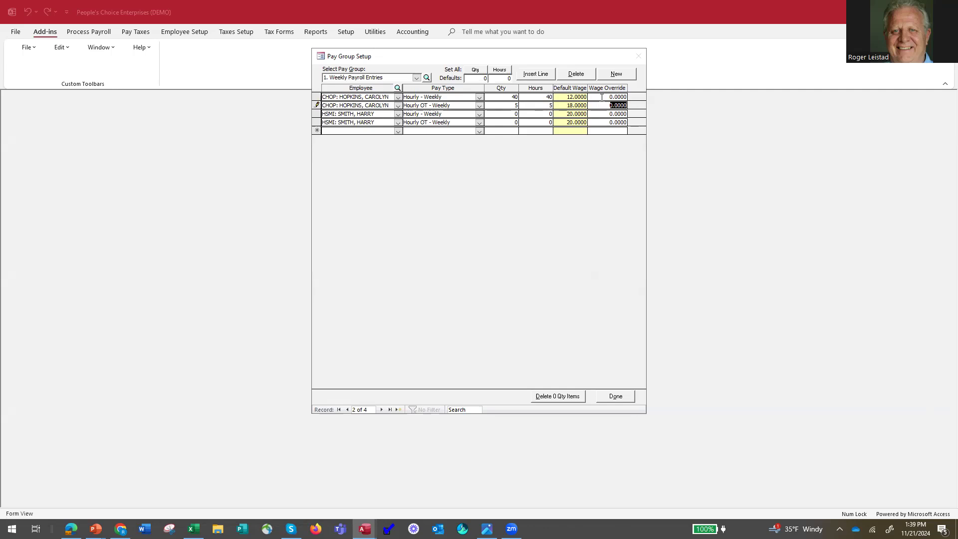
Set the wage override on the first employee's Hourly - Weekly line to 14
{"action": "left_click", "coordinate": [602, 98]}
{"action": "key", "text": "Return"}
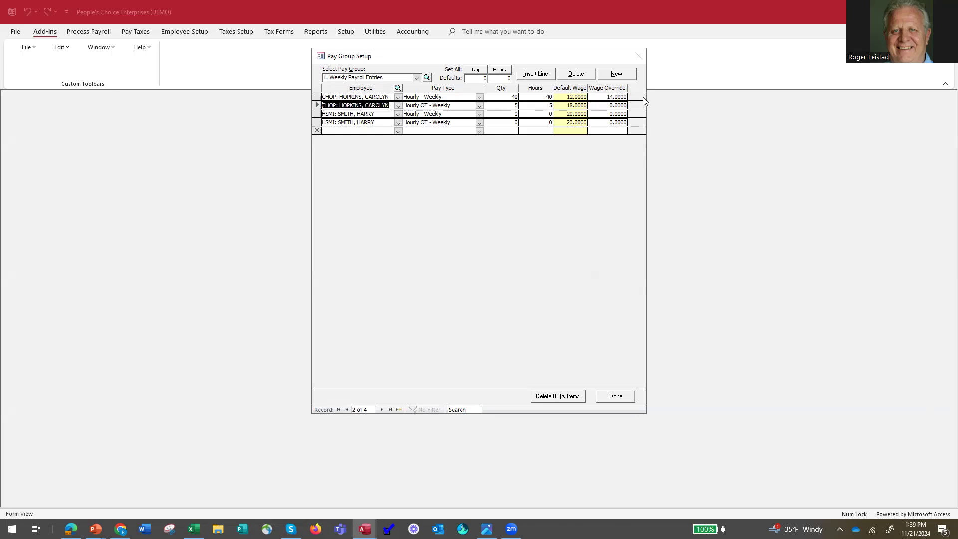
{"action": "key", "text": "Up"}
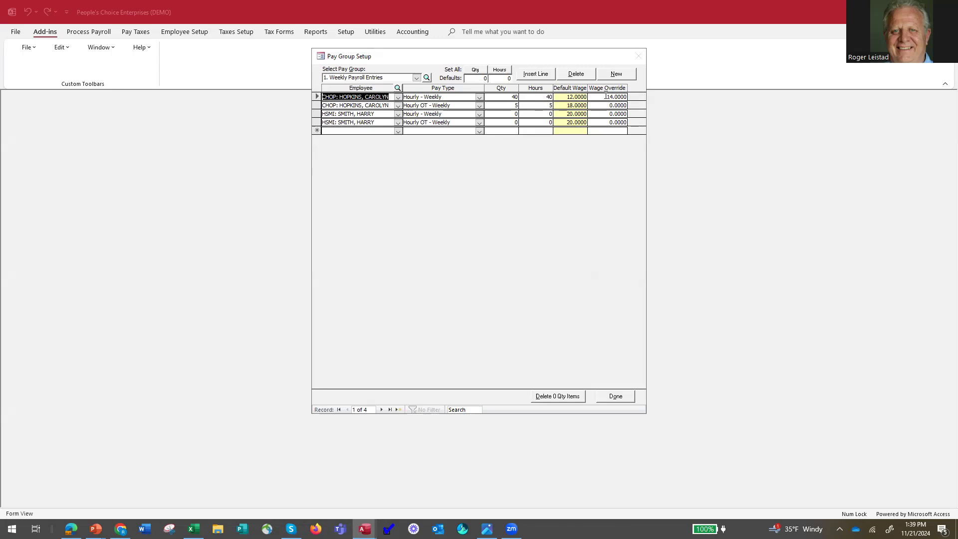
Enter a quantity of 1 on the second employee's Hourly OT - Weekly line
{"action": "left_click", "coordinate": [515, 122]}
{"action": "left_click_drag", "start_coordinate": [605, 122], "coordinate": [646, 122]}
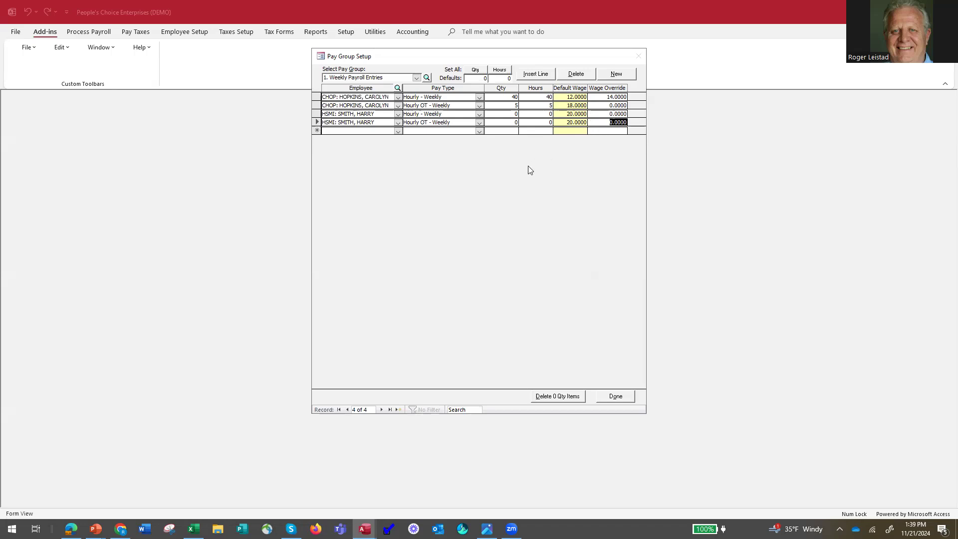
{"action": "double_click", "coordinate": [510, 123]}
{"action": "type", "text": "1"}
{"action": "left_click_drag", "start_coordinate": [609, 123], "coordinate": [648, 125]}
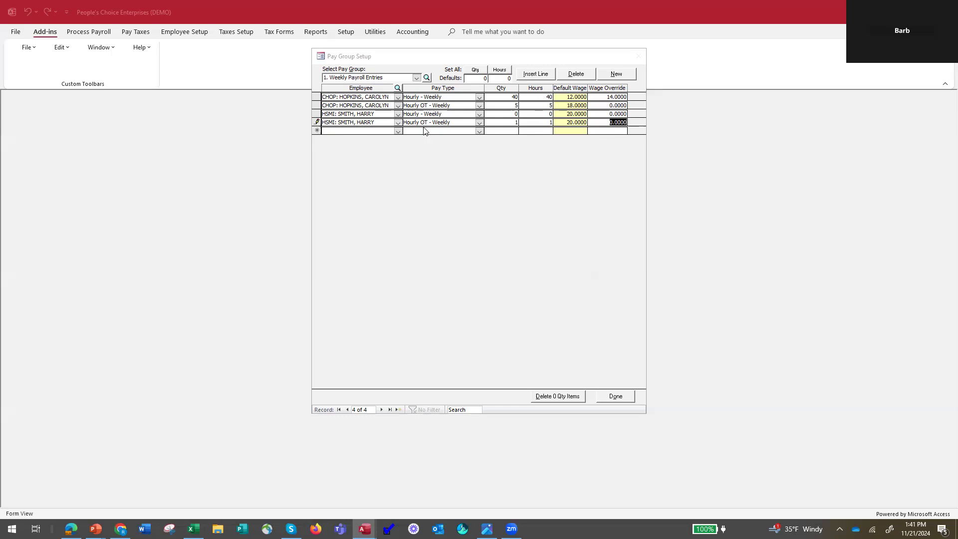
{"action": "left_click", "coordinate": [398, 131]}
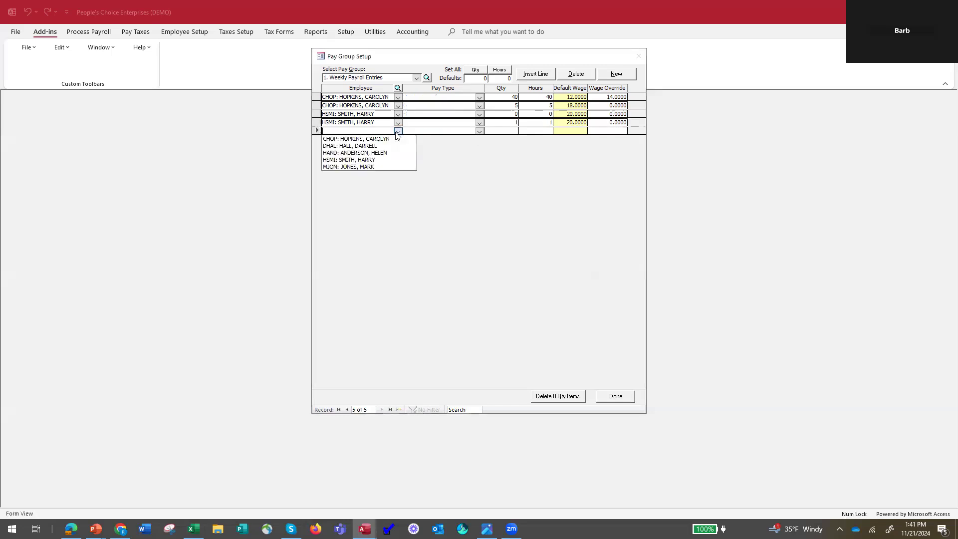
{"action": "left_click", "coordinate": [373, 168]}
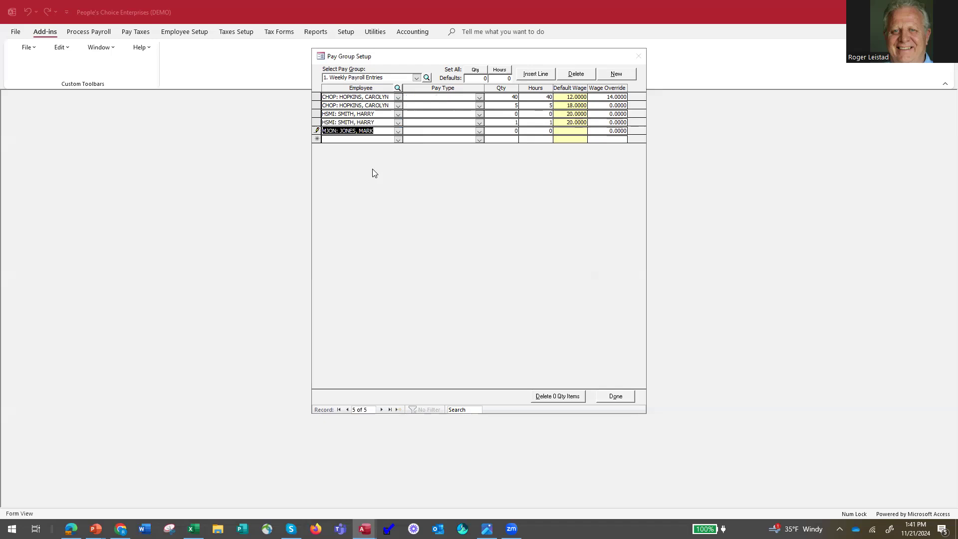
{"action": "left_click", "coordinate": [478, 132]}
{"action": "left_click", "coordinate": [478, 132]}
{"action": "left_click_drag", "start_coordinate": [507, 130], "coordinate": [518, 130]}
{"action": "left_click_drag", "start_coordinate": [544, 131], "coordinate": [518, 131]}
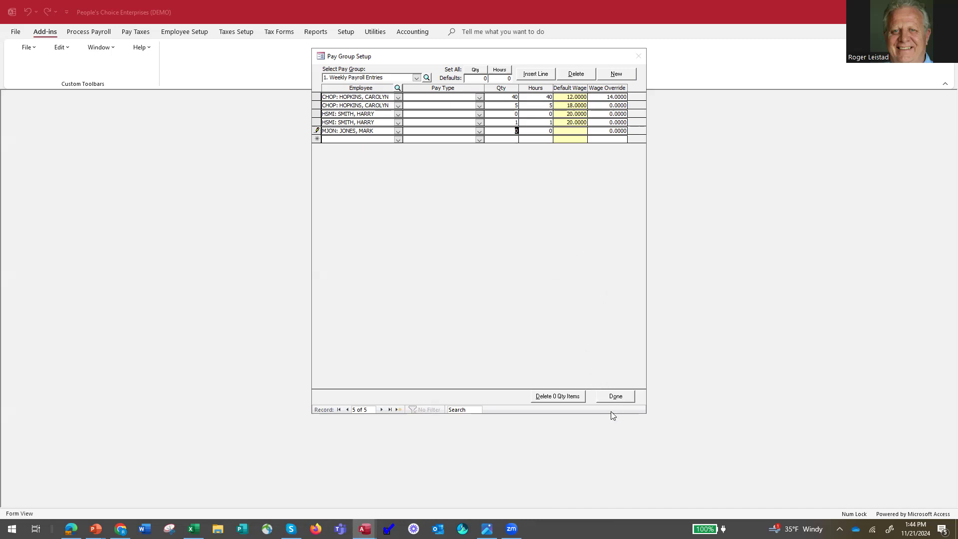
{"action": "left_click", "coordinate": [621, 397]}
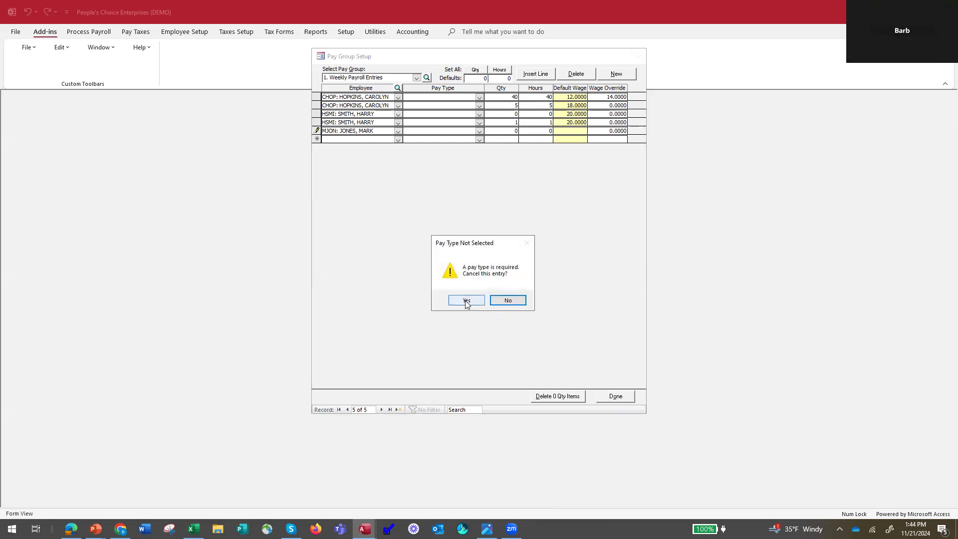
{"action": "left_click", "coordinate": [466, 301]}
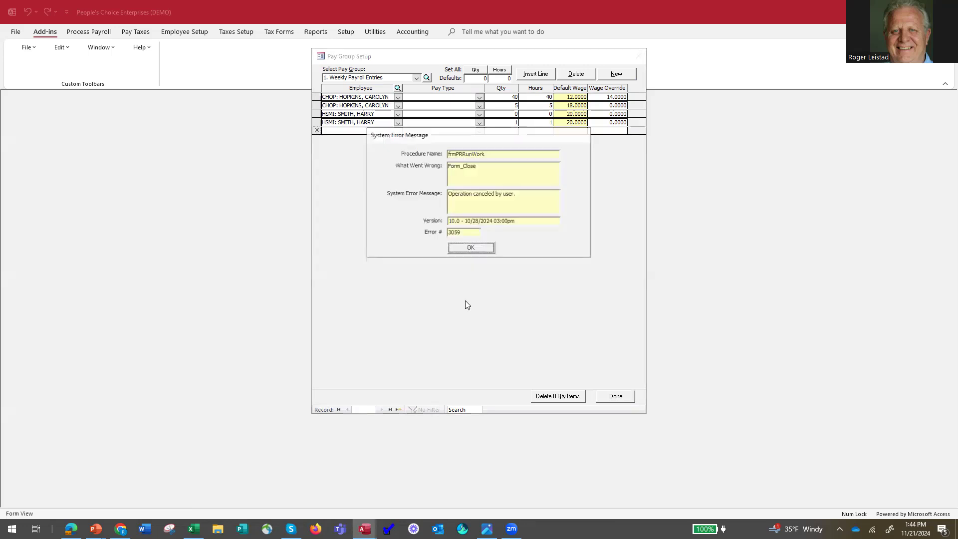
{"action": "left_click", "coordinate": [487, 253]}
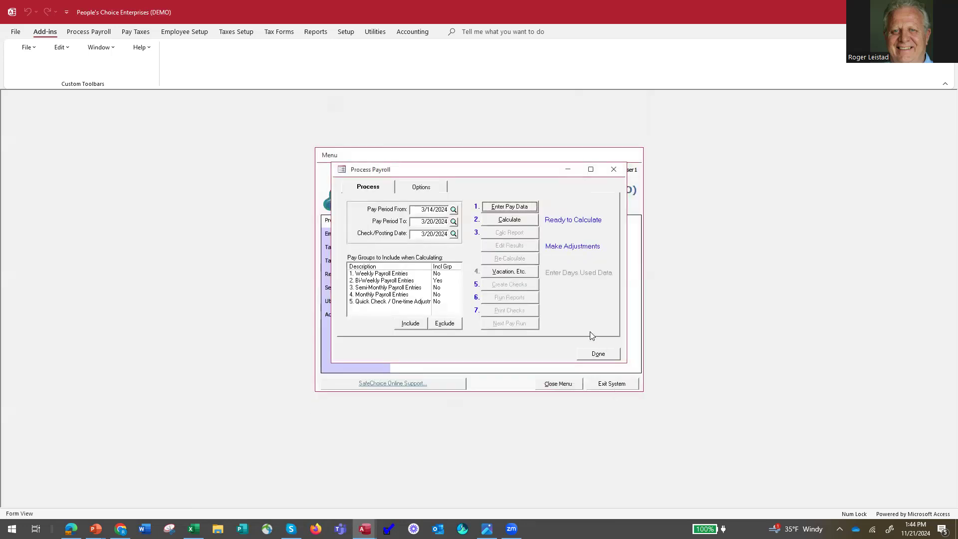
Leave payroll processing and enable automatic overtime calculation for the Hourly - Weekly pay type
{"action": "left_click", "coordinate": [599, 354]}
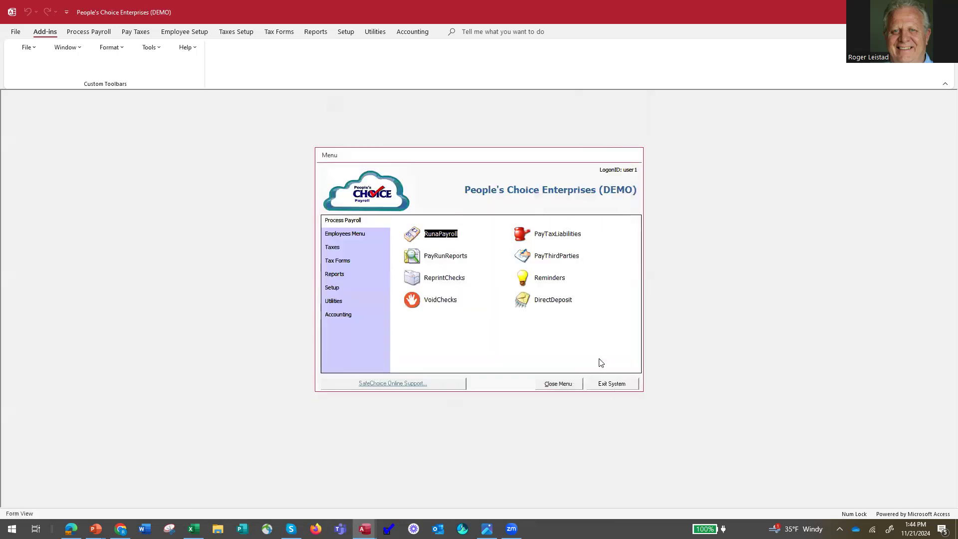
{"action": "left_click", "coordinate": [335, 289]}
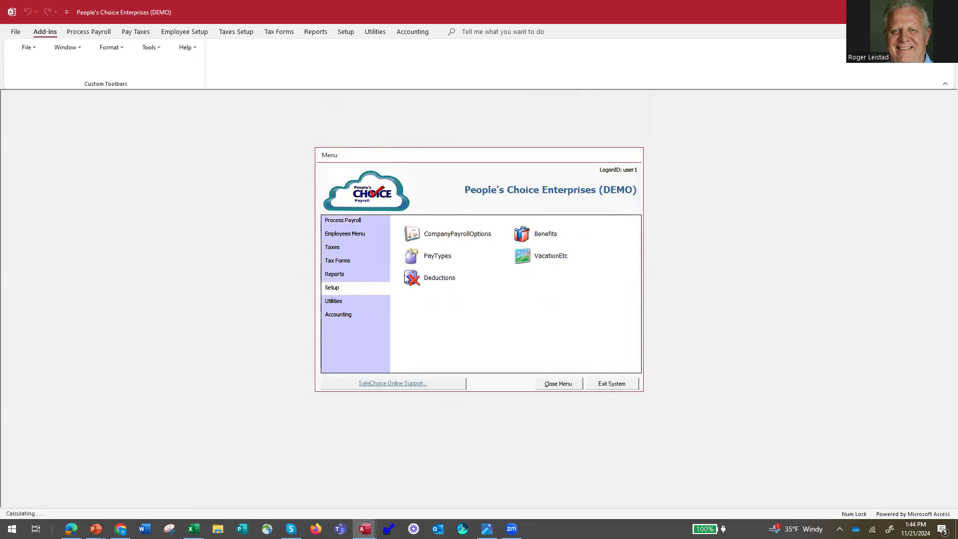
{"action": "left_click", "coordinate": [444, 254]}
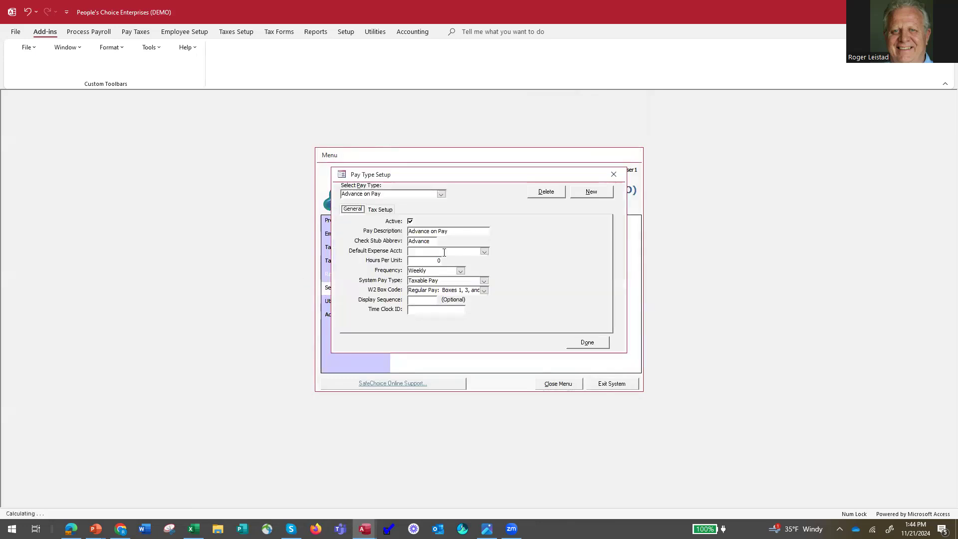
{"action": "left_click", "coordinate": [441, 194]}
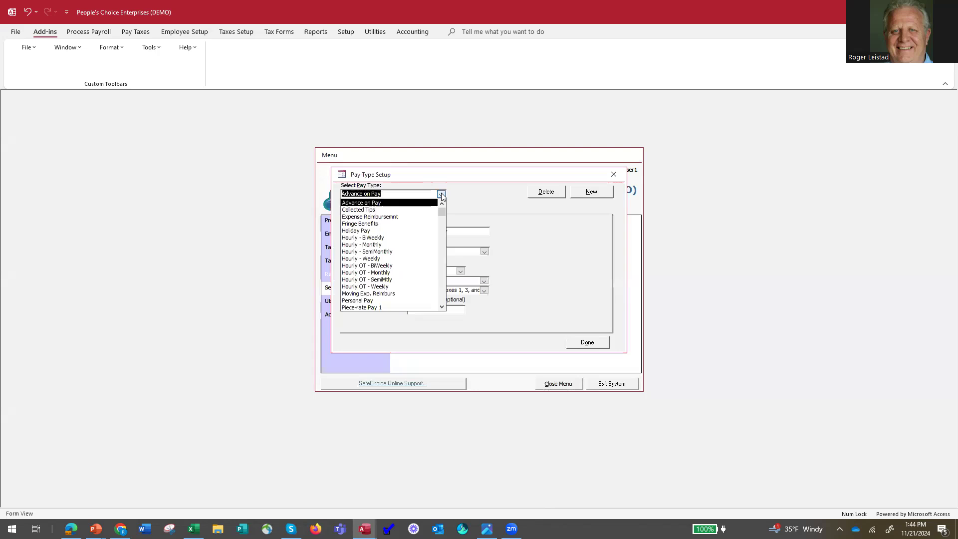
{"action": "left_click", "coordinate": [394, 259]}
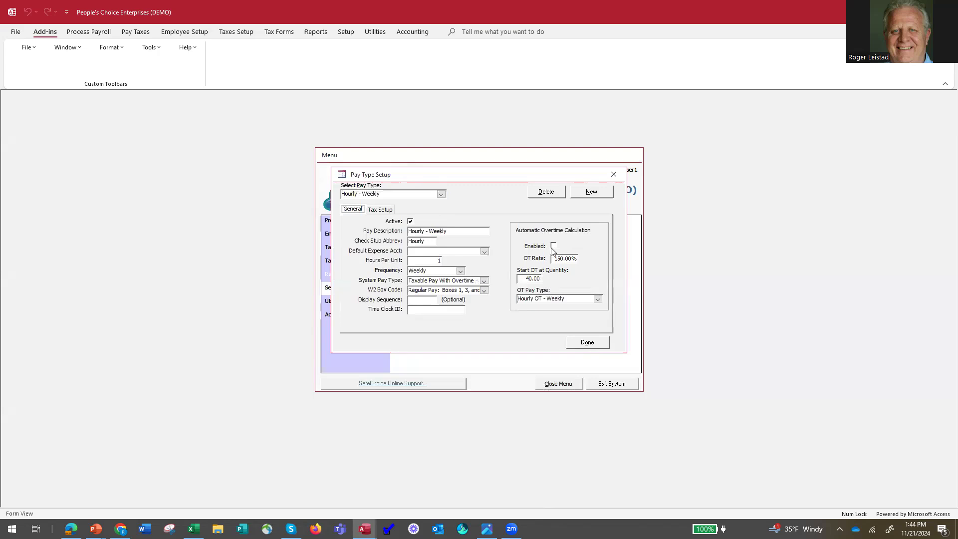
{"action": "left_click", "coordinate": [554, 247]}
{"action": "left_click", "coordinate": [590, 343]}
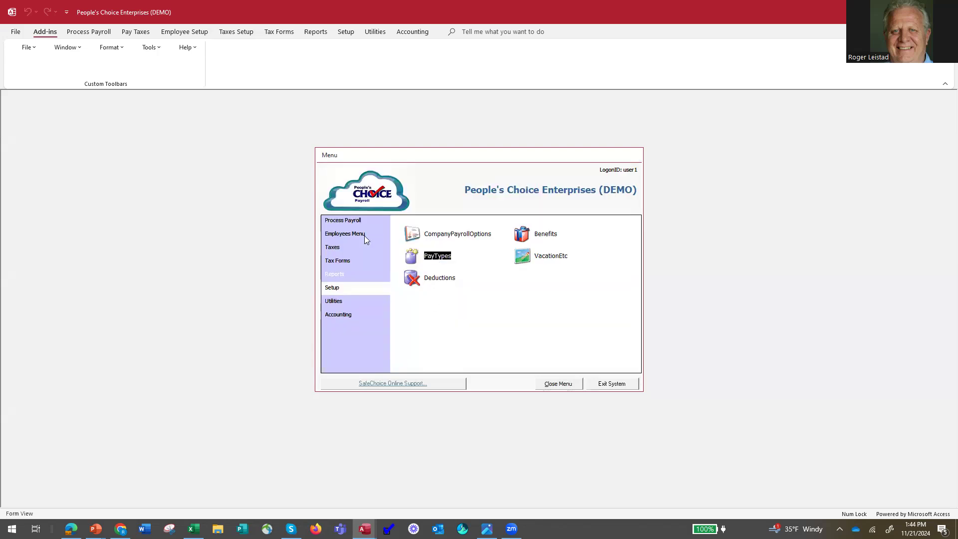
Reopen the payroll run's Weekly Payroll Entries and set the quantity to 0 on the first employee's Hourly - Weekly and Hourly OT - Weekly lines
{"action": "left_click", "coordinate": [344, 220]}
{"action": "left_click", "coordinate": [419, 234]}
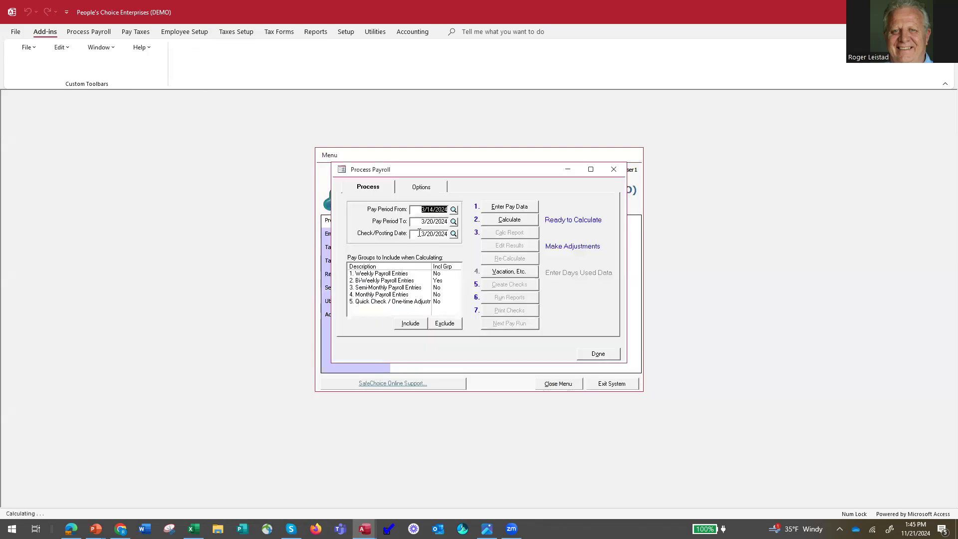
{"action": "left_click", "coordinate": [514, 207]}
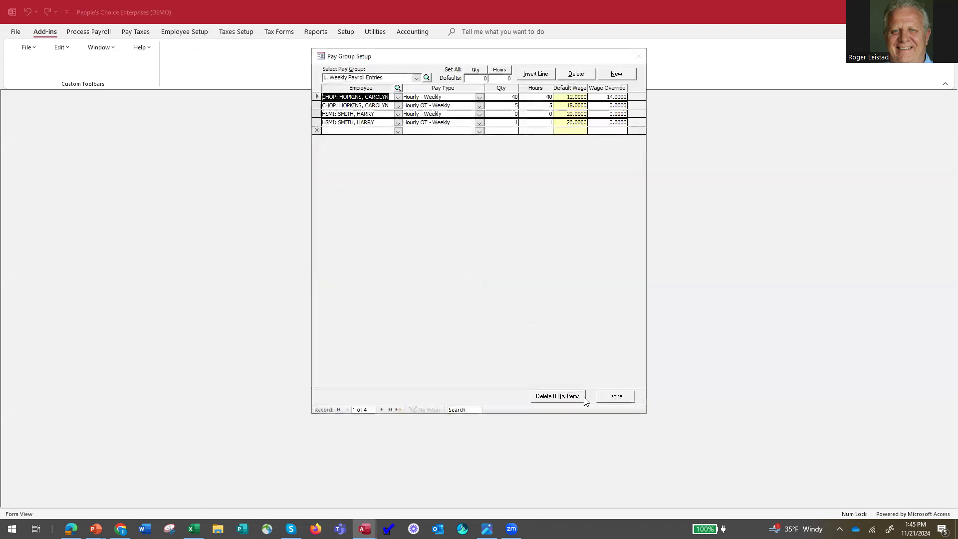
{"action": "double_click", "coordinate": [510, 98]}
{"action": "type", "text": "0"}
{"action": "left_click_drag", "start_coordinate": [512, 105], "coordinate": [557, 107]}
{"action": "type", "text": "0"}
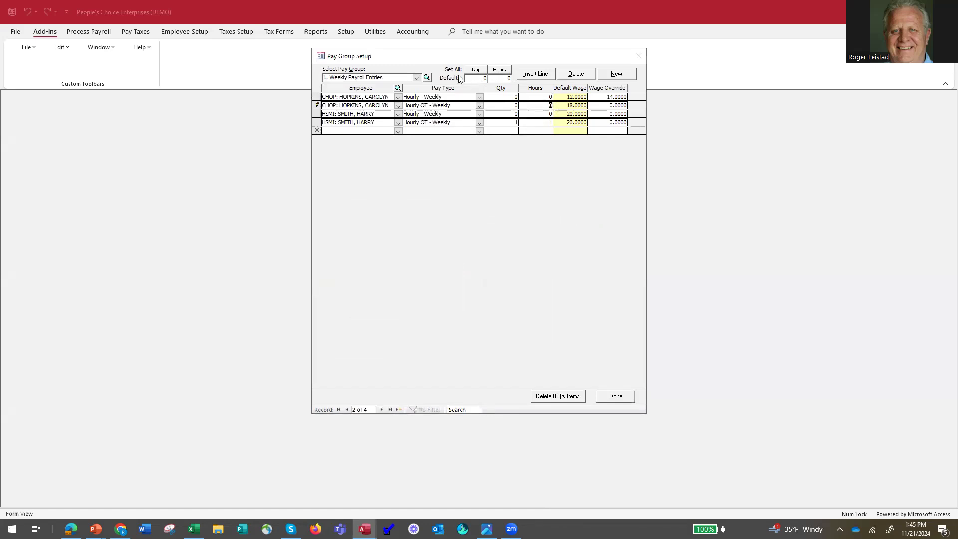
Set the first employee's Hourly - Weekly quantity and hours to 50, reset that line's wage override to 0, and finish the entries
{"action": "left_click_drag", "start_coordinate": [515, 97], "coordinate": [520, 98]}
{"action": "key", "text": "Tab"}
{"action": "key", "text": "Delete"}
{"action": "key", "text": "Tab"}
{"action": "key", "text": "Tab"}
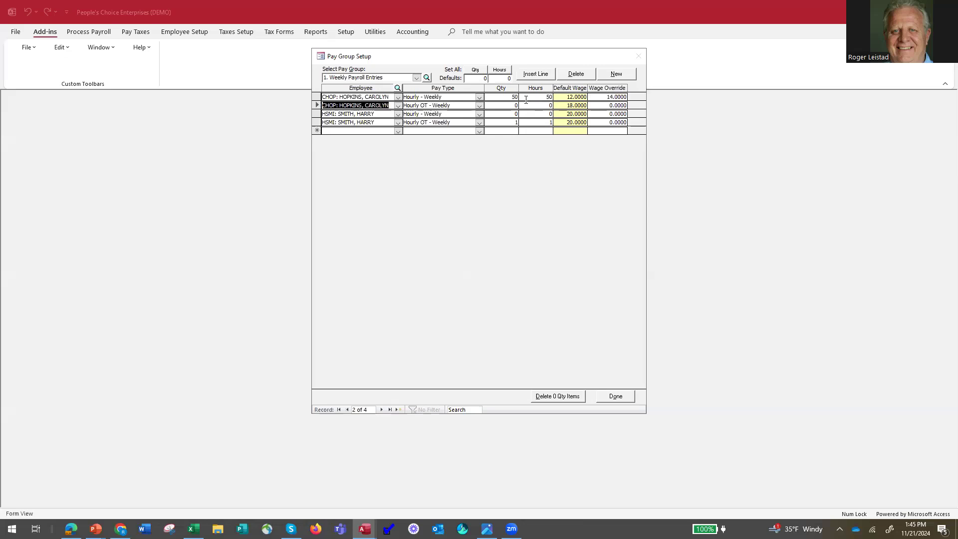
{"action": "double_click", "coordinate": [604, 97]}
{"action": "key", "text": "Delete"}
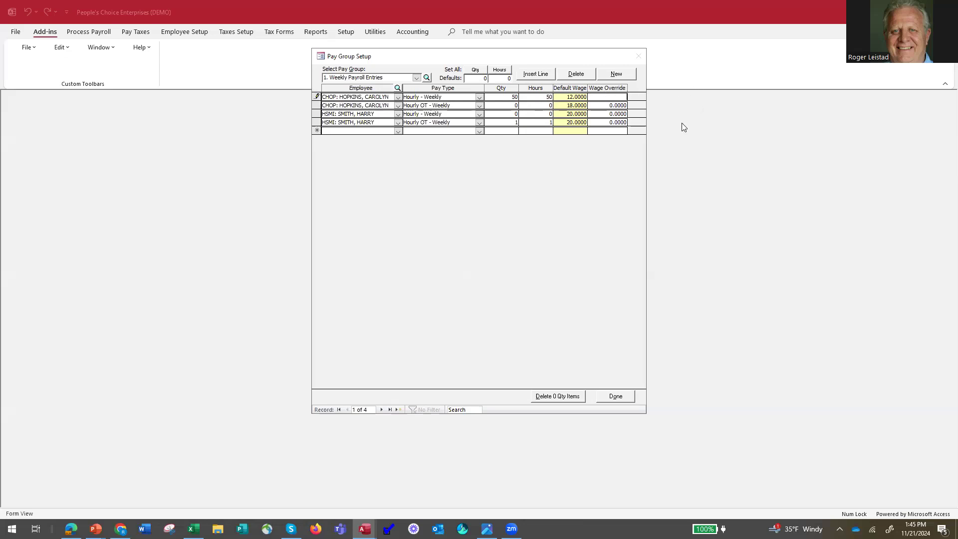
{"action": "type", "text": "0"}
{"action": "left_click", "coordinate": [617, 396]}
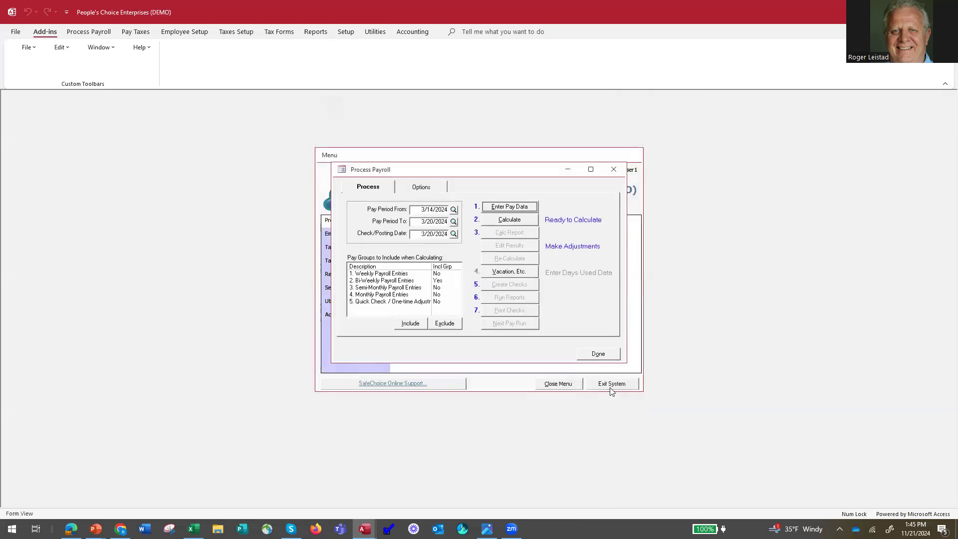
Calculate the payroll run and check its calculation report
{"action": "left_click", "coordinate": [519, 224]}
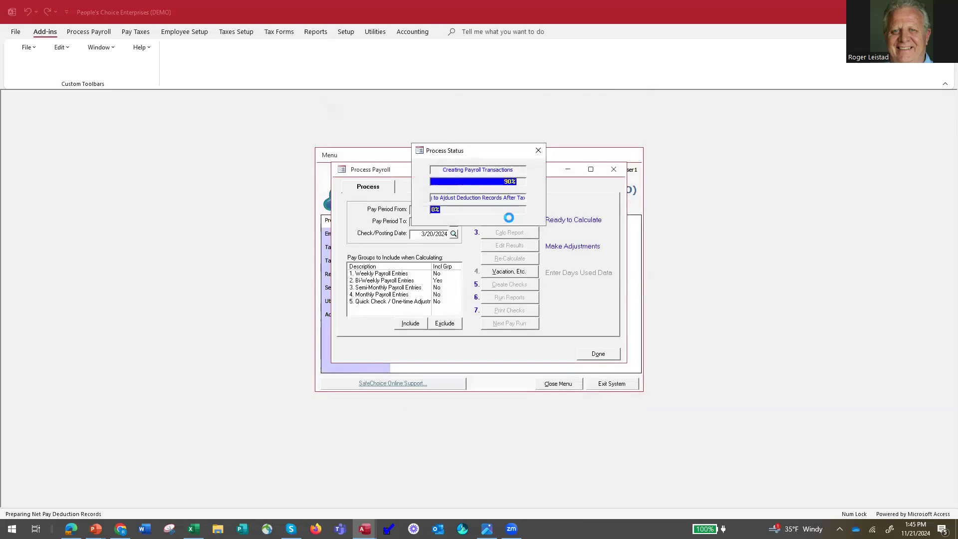
{"action": "left_click", "coordinate": [511, 233]}
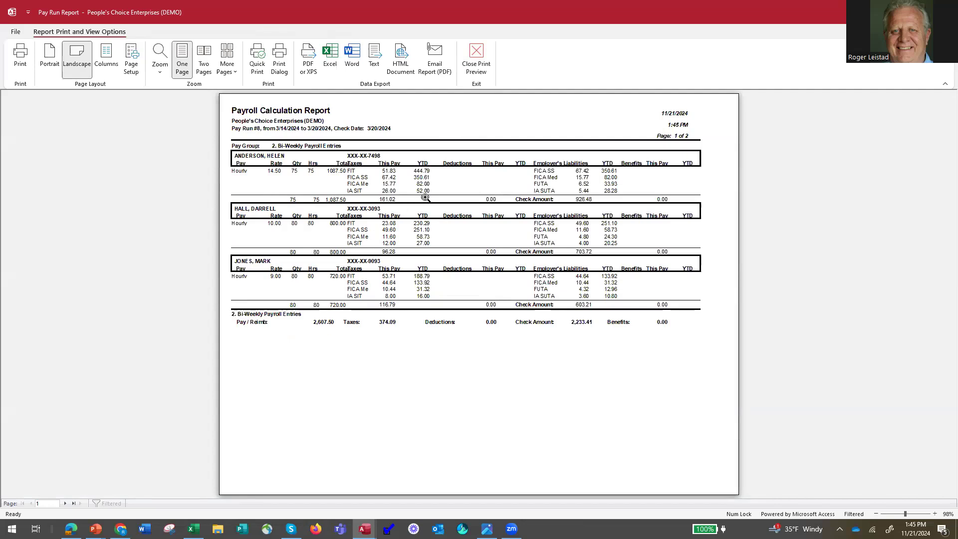
{"action": "left_click", "coordinate": [471, 63]}
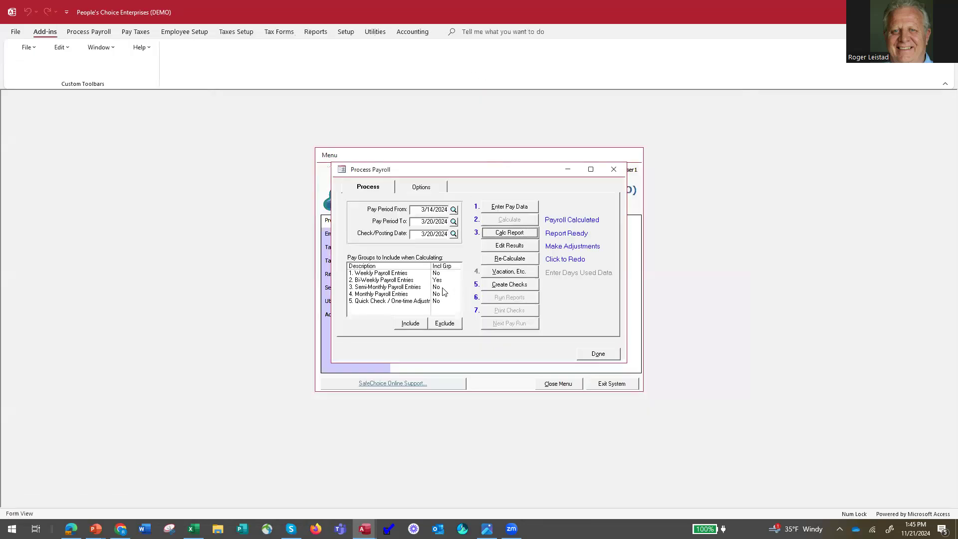
Exclude the Bi-Weekly Payroll Entries group from the calculation and include the Weekly Payroll Entries group
{"action": "left_click", "coordinate": [436, 281]}
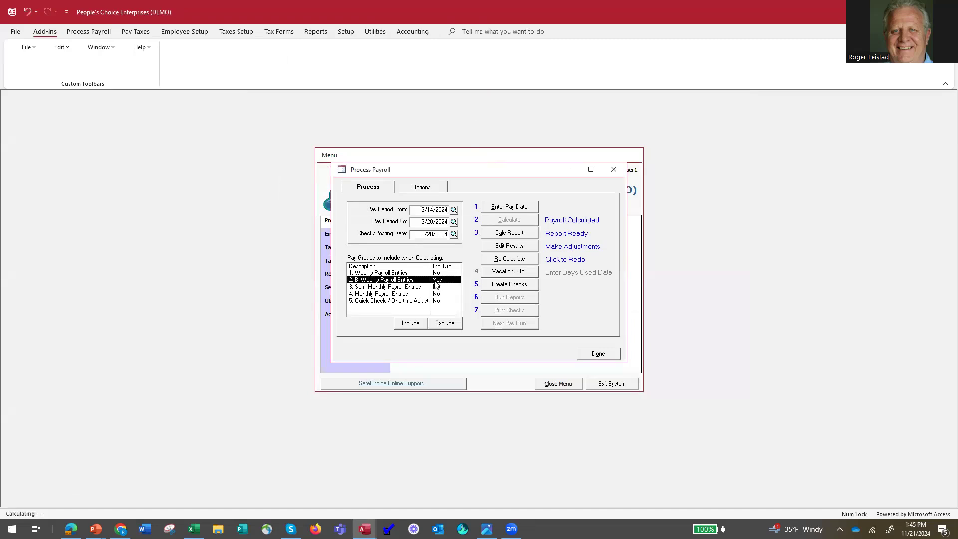
{"action": "left_click", "coordinate": [444, 328]}
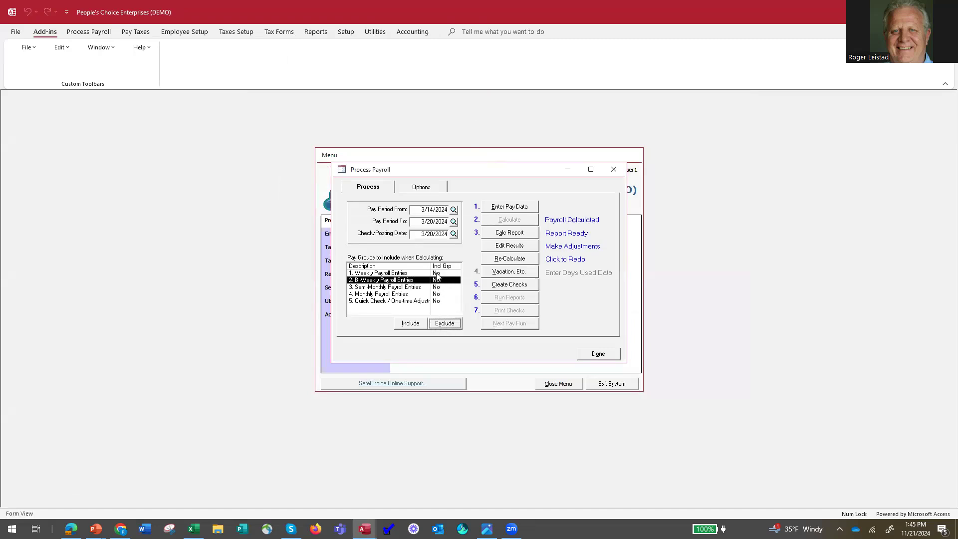
{"action": "left_click", "coordinate": [405, 326]}
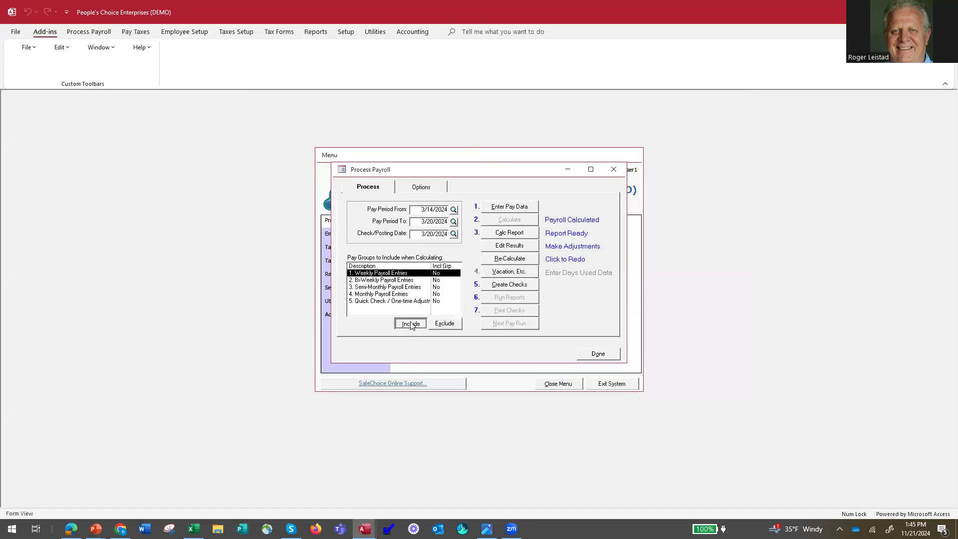
Set the pay run frequency to Weekly in the payroll processing options
{"action": "left_click", "coordinate": [427, 188]}
{"action": "left_click", "coordinate": [587, 259]}
{"action": "left_click", "coordinate": [571, 264]}
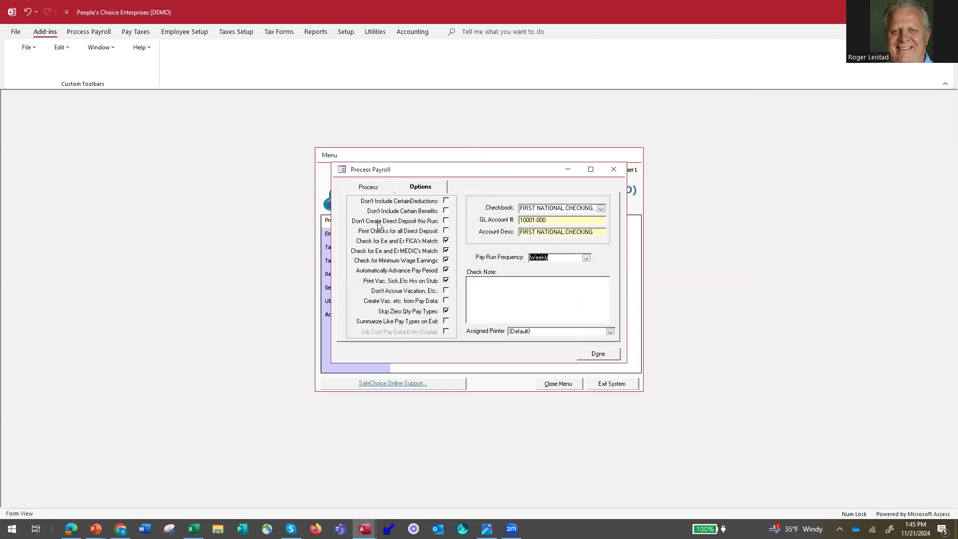
{"action": "left_click", "coordinate": [371, 190]}
Check the weekly pay entries, recalculate the pay run, and open its calculation report
{"action": "left_click", "coordinate": [511, 207]}
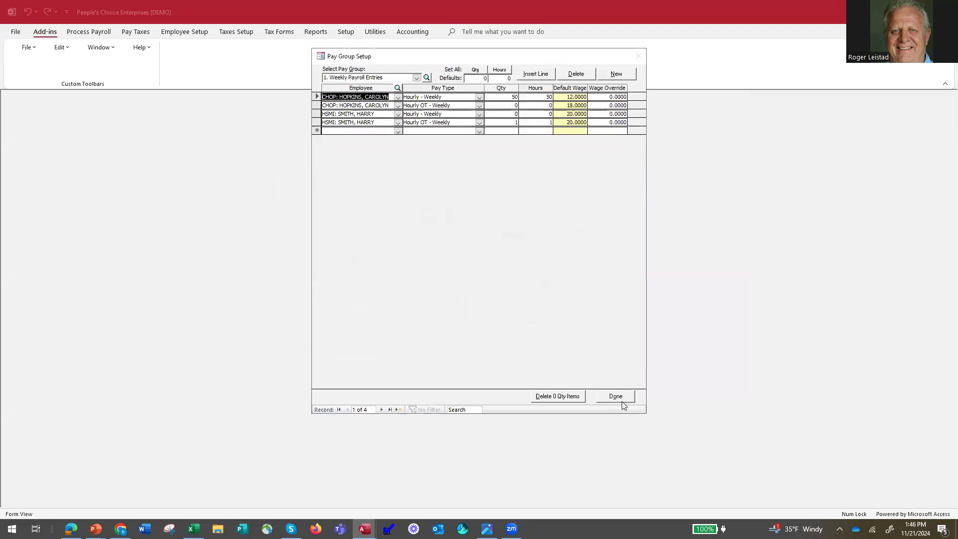
{"action": "left_click", "coordinate": [621, 399]}
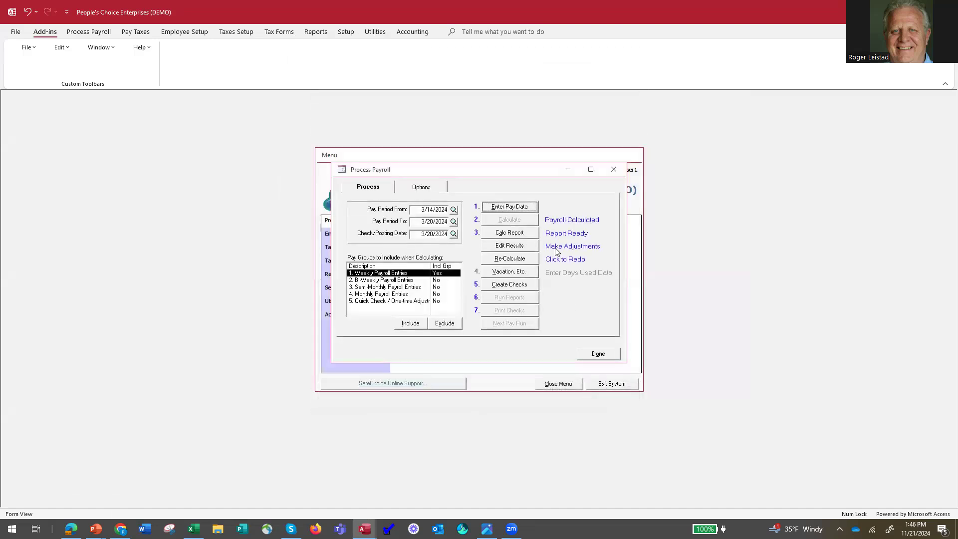
{"action": "left_click", "coordinate": [510, 259]}
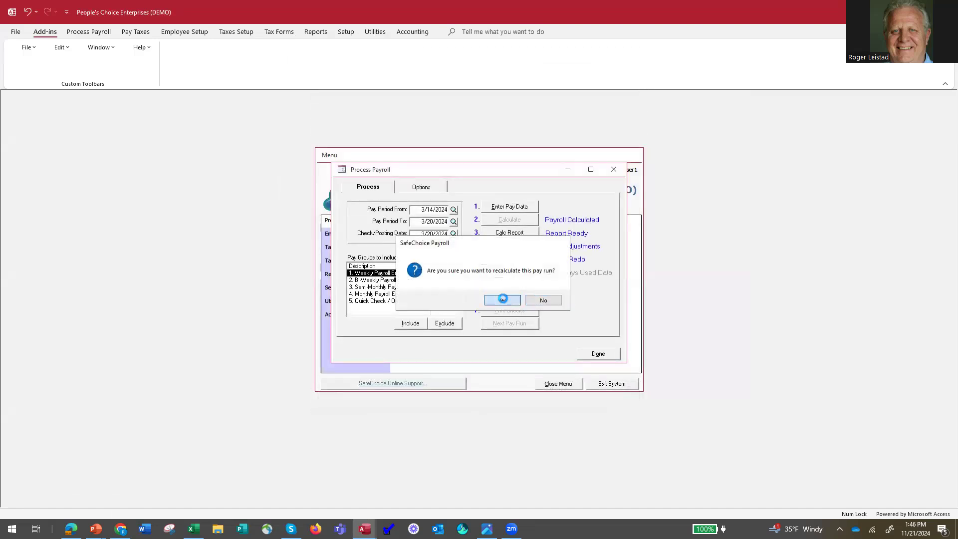
{"action": "left_click", "coordinate": [503, 299]}
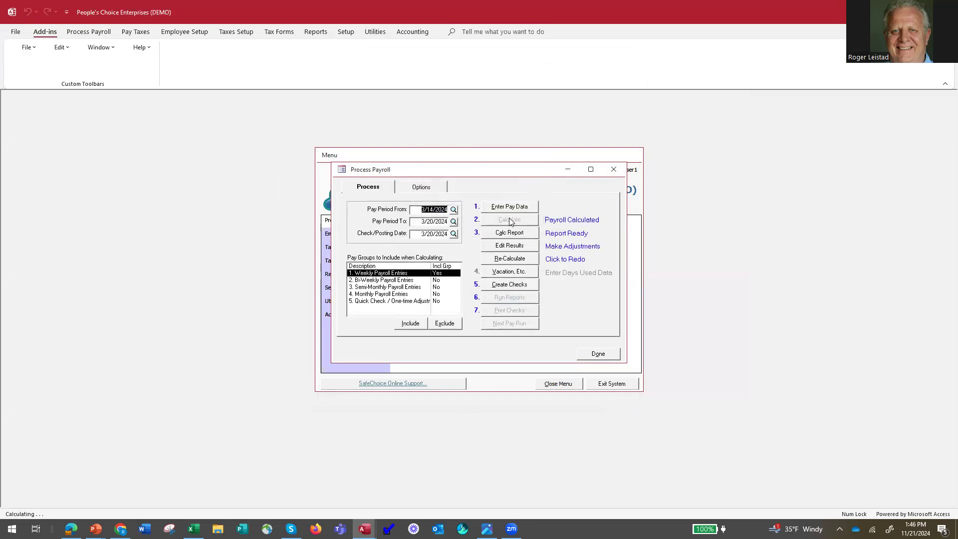
{"action": "left_click", "coordinate": [513, 233]}
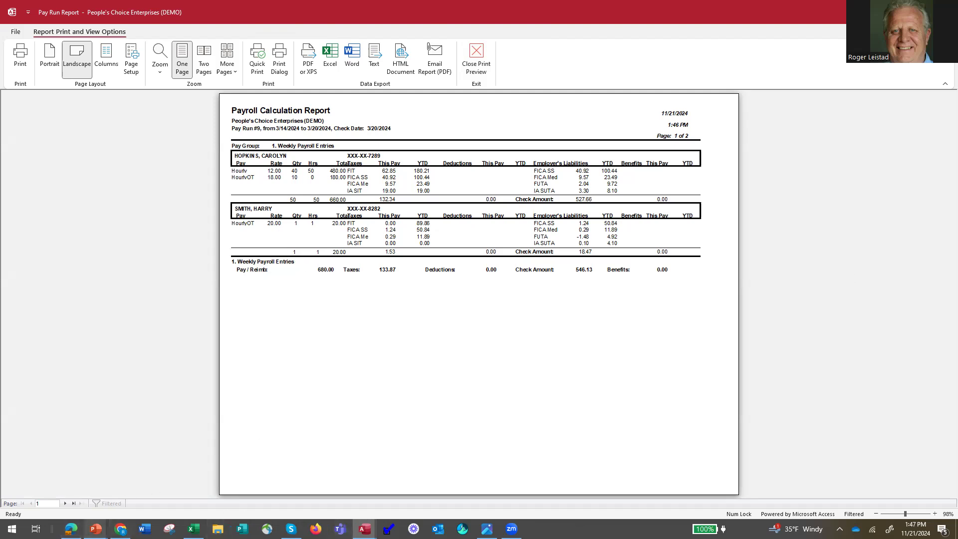
Switch to the PowerPoint slide show at the Additional Q & A slide
{"action": "left_click", "coordinate": [96, 529]}
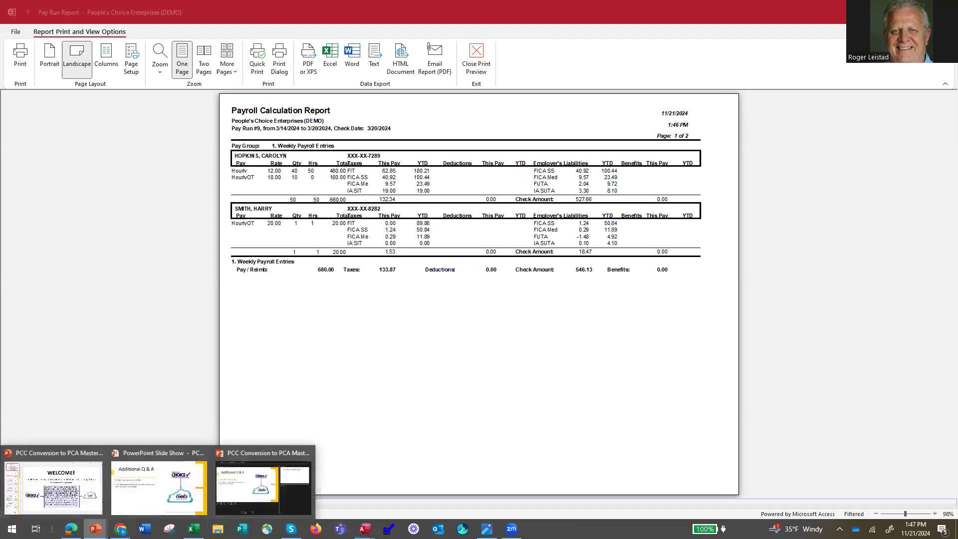
{"action": "left_click", "coordinate": [161, 496]}
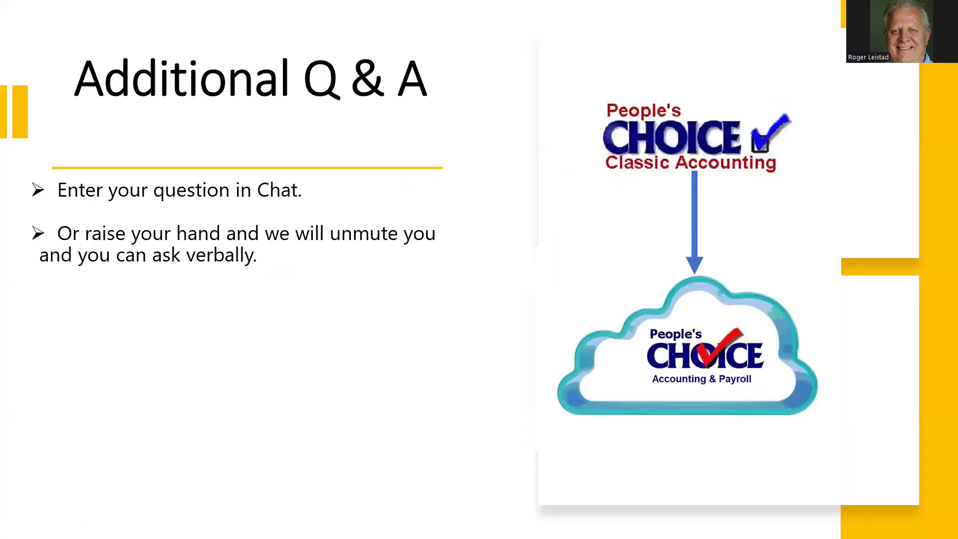